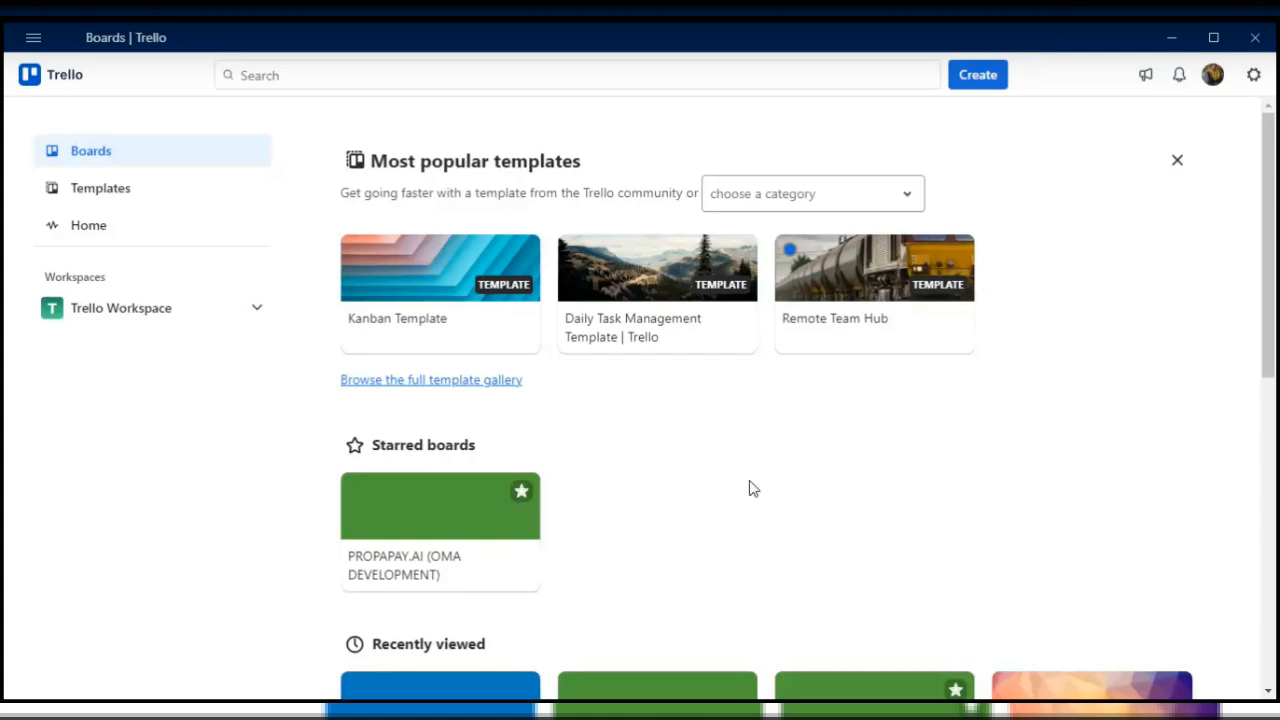
{"action": "scroll", "coordinate": [753, 488], "scroll_direction": "down", "scroll_amount": 2}
{"action": "scroll", "coordinate": [782, 566], "scroll_direction": "down", "scroll_amount": 5}
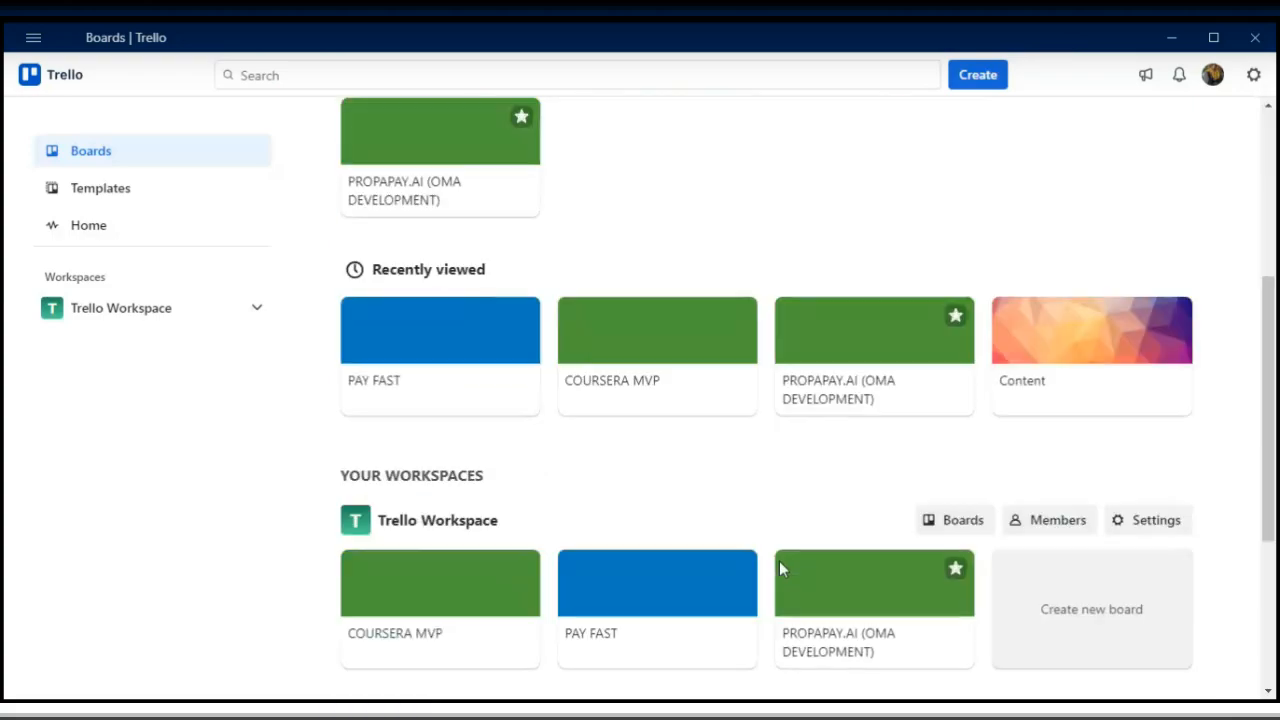
{"action": "scroll", "coordinate": [783, 569], "scroll_direction": "up", "scroll_amount": 5}
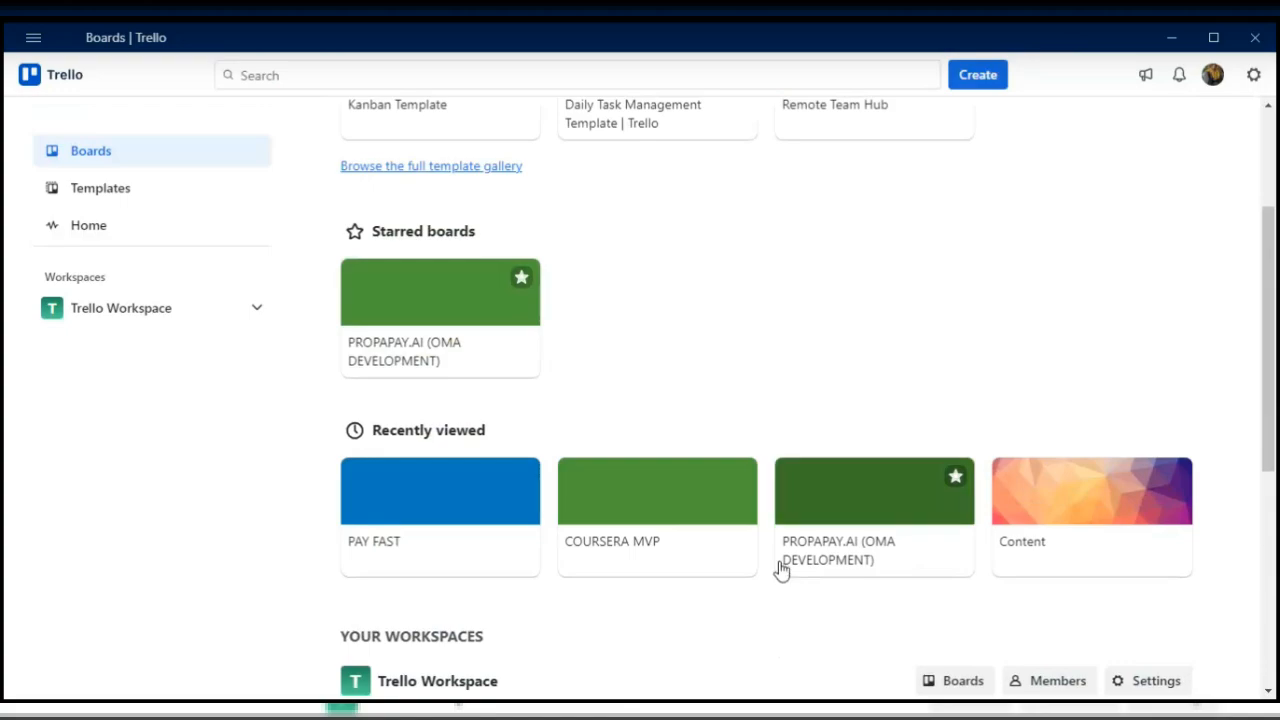
{"action": "scroll", "coordinate": [782, 569], "scroll_direction": "up", "scroll_amount": 2}
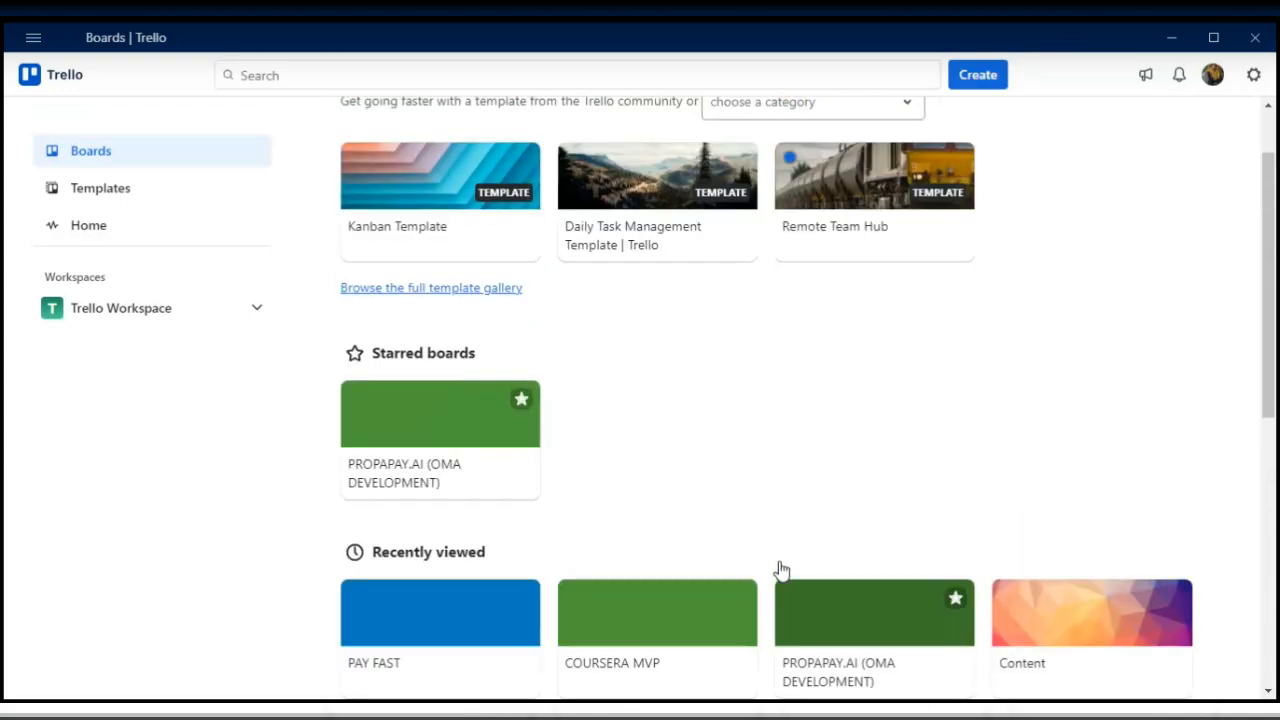
{"action": "scroll", "coordinate": [783, 569], "scroll_direction": "up", "scroll_amount": 1}
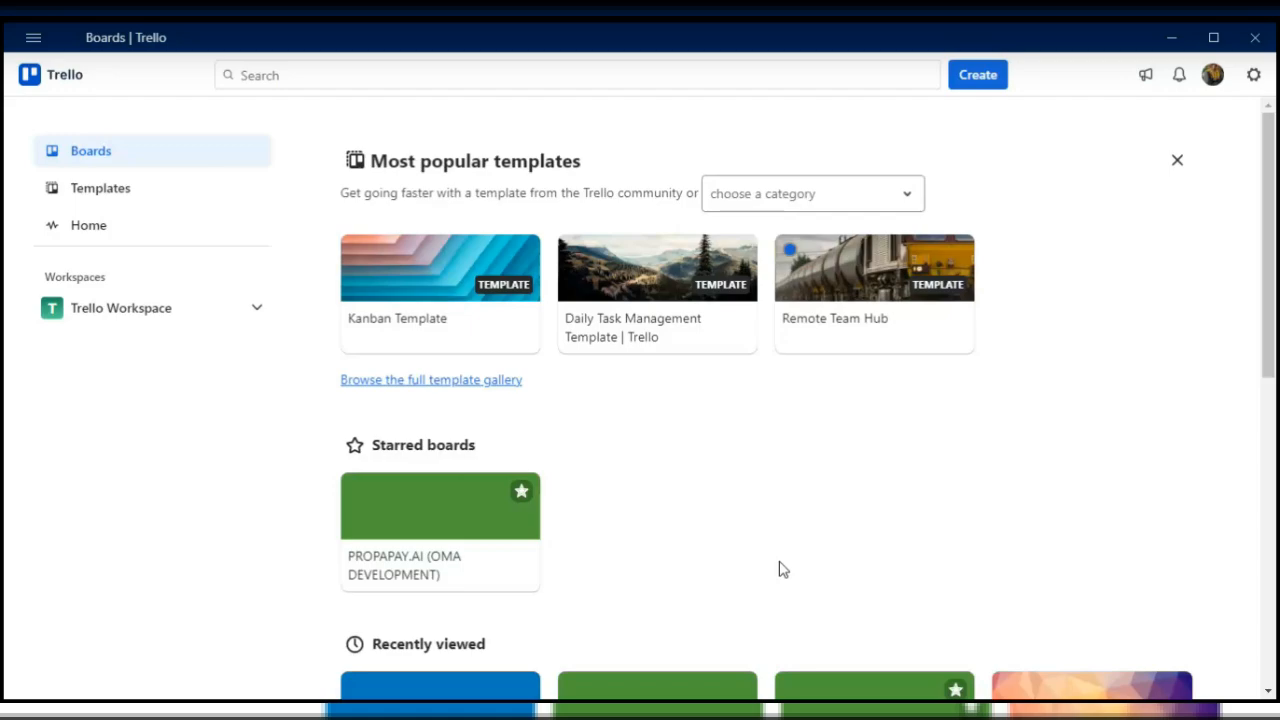
- Create a new board titled COURSERA MVP in Trello Workspace with Workspace visibility
{"action": "scroll", "coordinate": [783, 569], "scroll_direction": "down", "scroll_amount": 1}
{"action": "scroll", "coordinate": [783, 569], "scroll_direction": "down", "scroll_amount": 3}
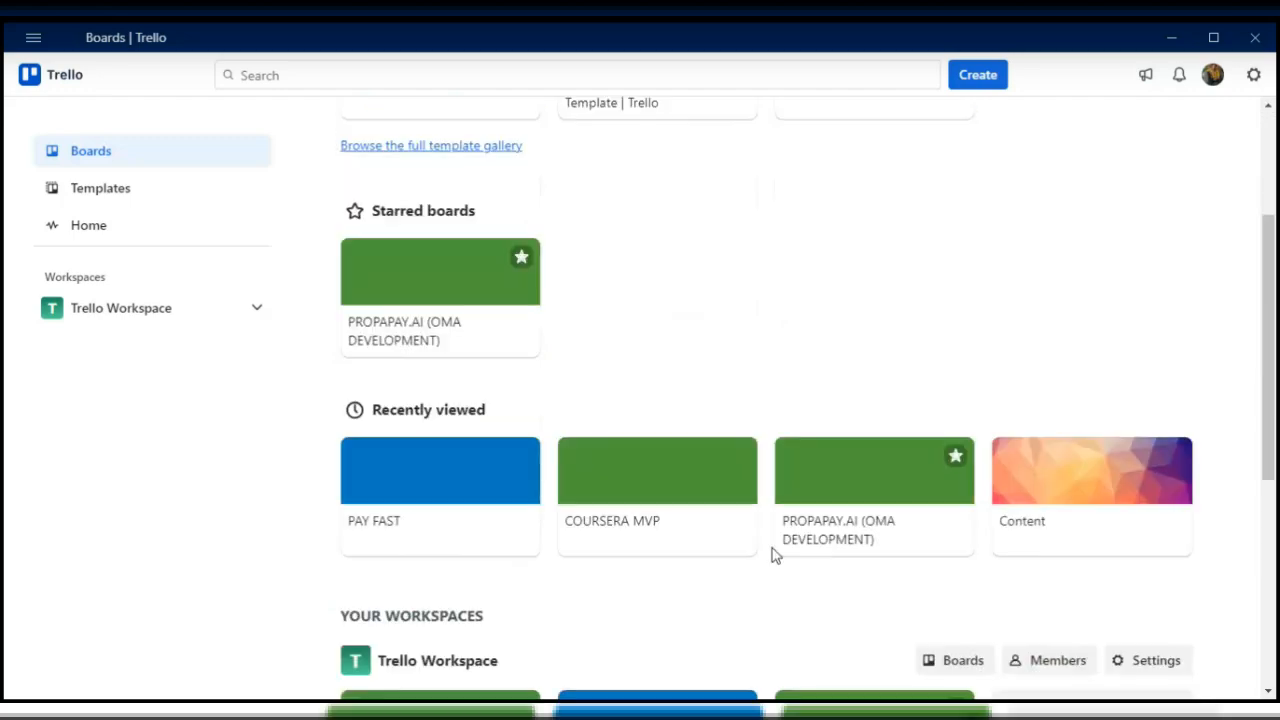
{"action": "scroll", "coordinate": [773, 555], "scroll_direction": "down", "scroll_amount": 2}
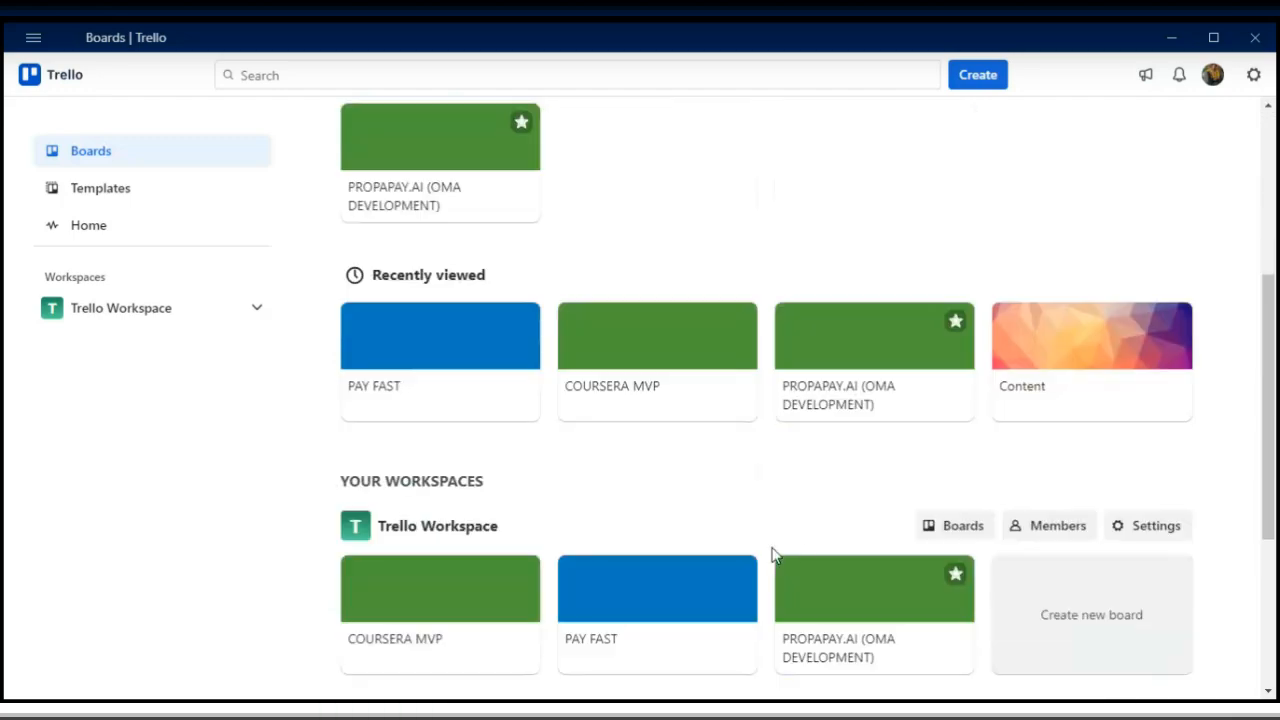
{"action": "left_click", "coordinate": [1083, 632]}
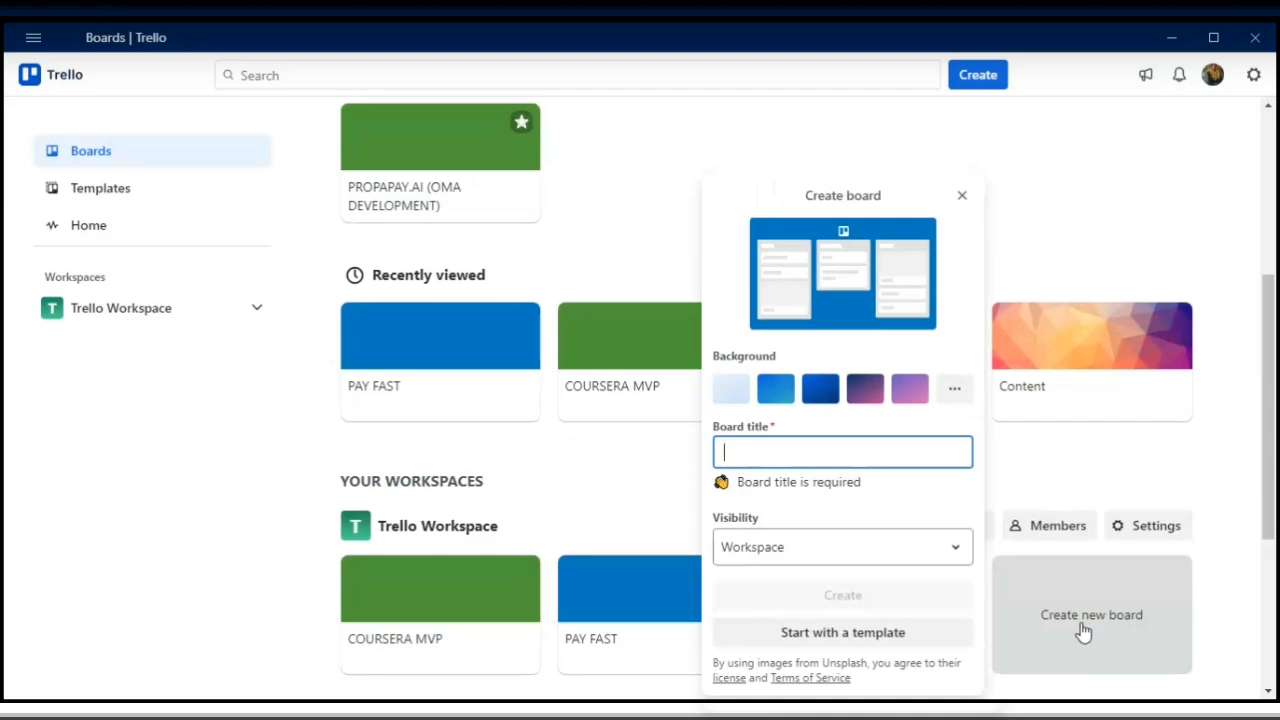
{"action": "type", "text": "COUS"}
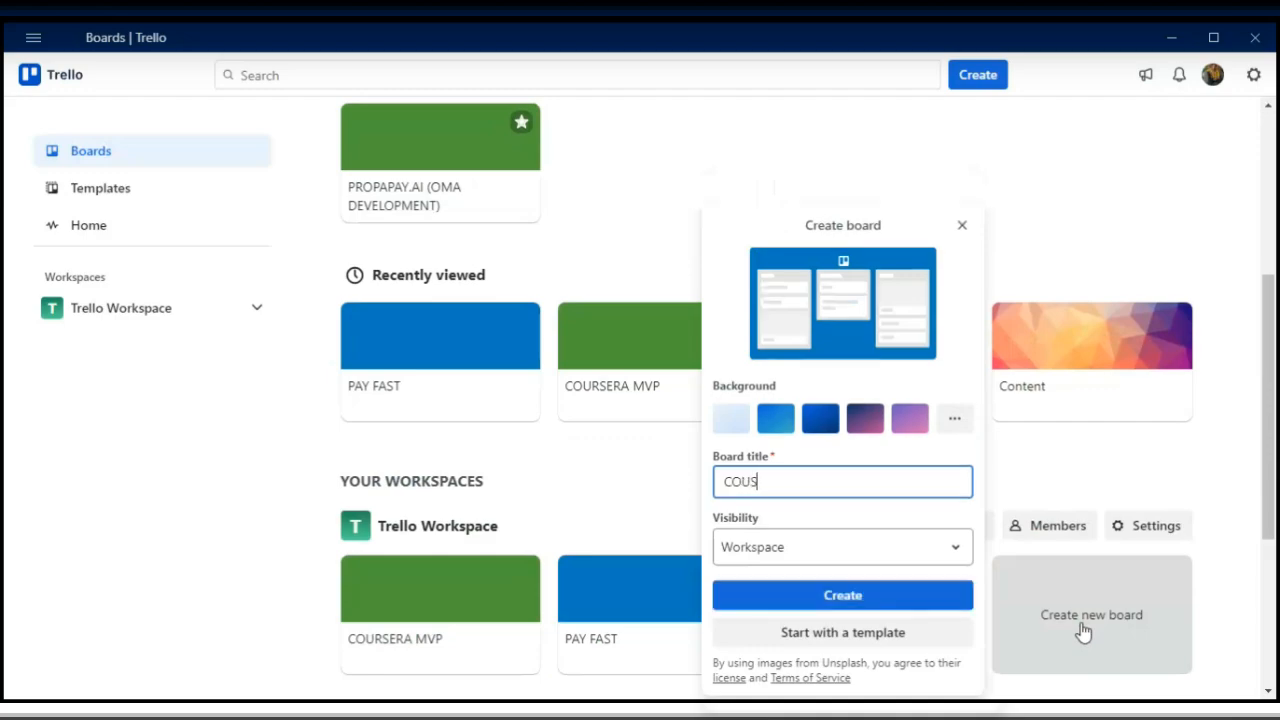
{"action": "type", "text": "ERA"}
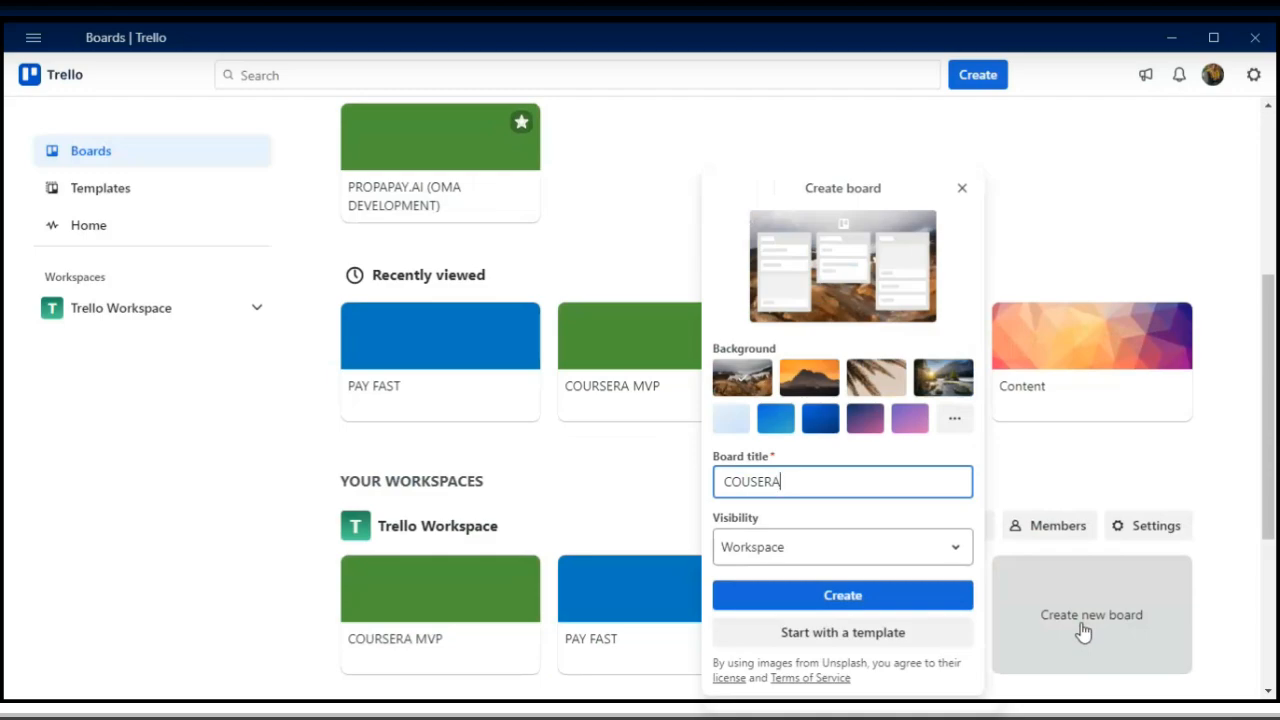
{"action": "key", "text": "Left"}
{"action": "key", "text": "Left"}
{"action": "key", "text": "Left"}
{"action": "key", "text": "Left"}
{"action": "type", "text": "R"}
{"action": "key", "text": "End"}
{"action": "type", "text": "MVP"}
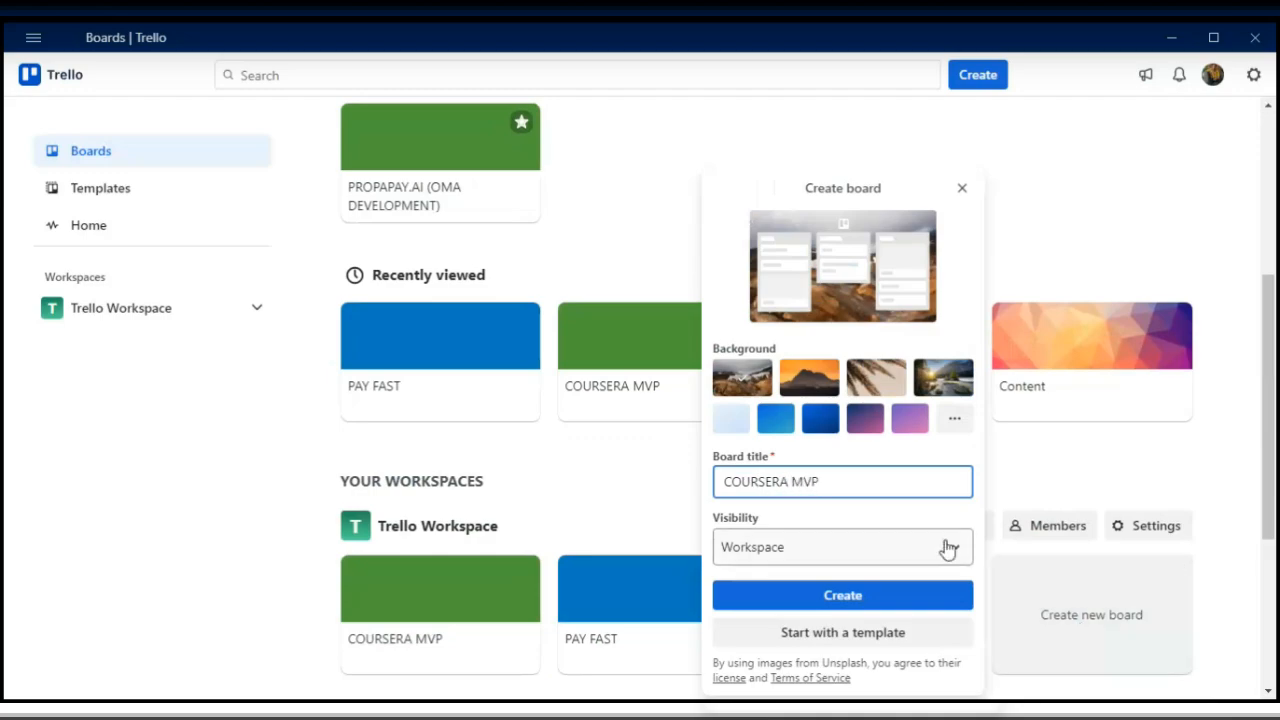
{"action": "left_click", "coordinate": [885, 597]}
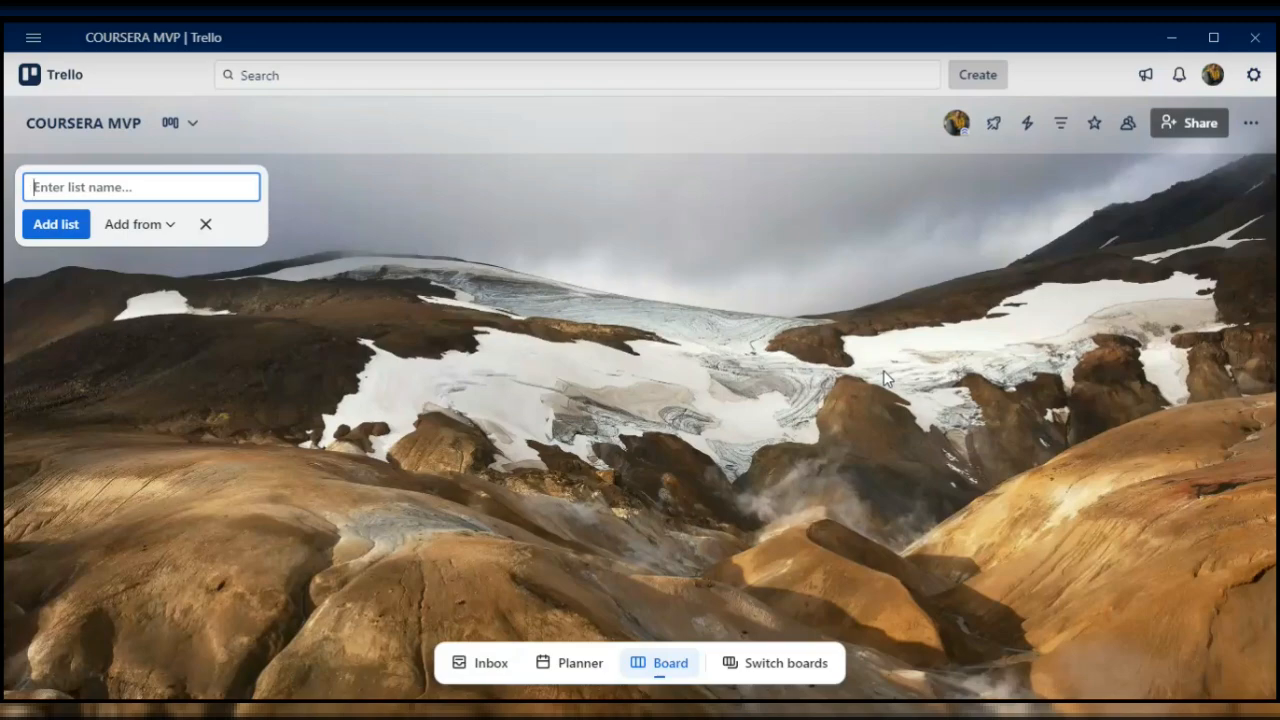
- Add a first list named PRODUCT BACKLOG to the board
{"action": "type", "text": "PRODUCTBACKLOG"}
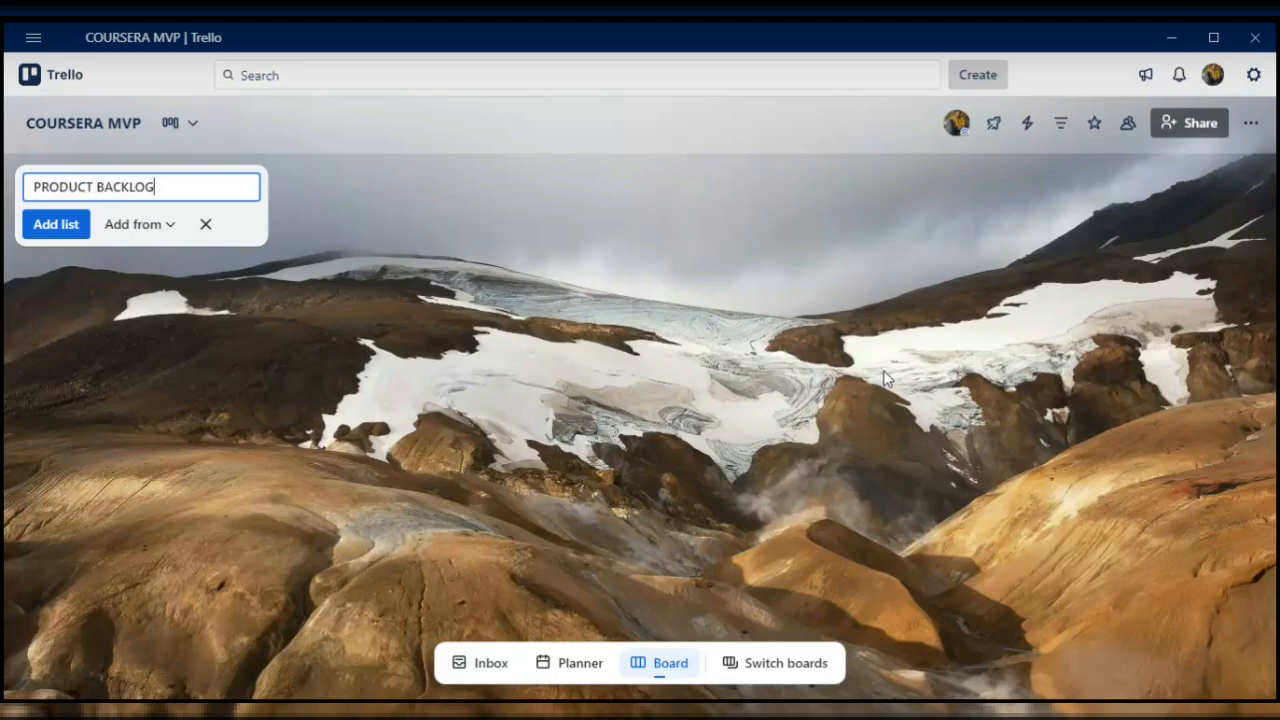
{"action": "key", "text": "Return"}
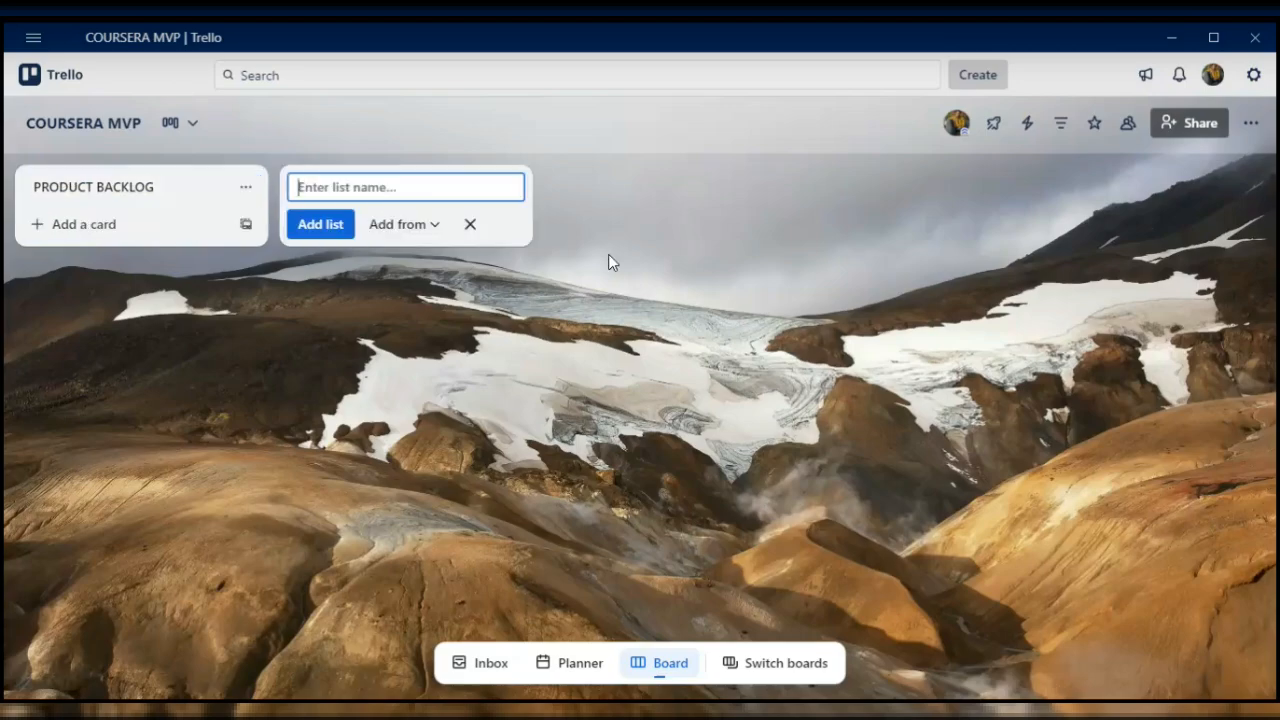
- Add the cards STUDY REMINDER and RECOMMENDED to the PRODUCT BACKLOG list
{"action": "left_click", "coordinate": [138, 226]}
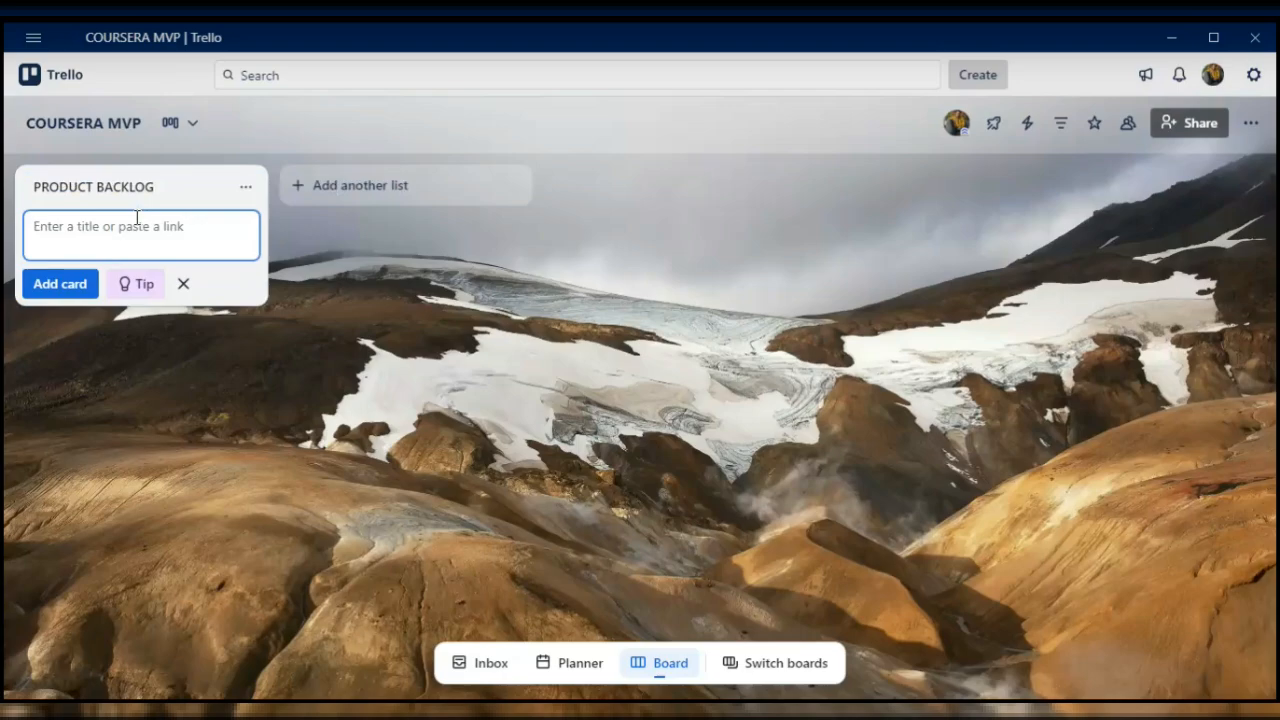
{"action": "type", "text": "STUDY REMINDER"}
{"action": "key", "text": "Return"}
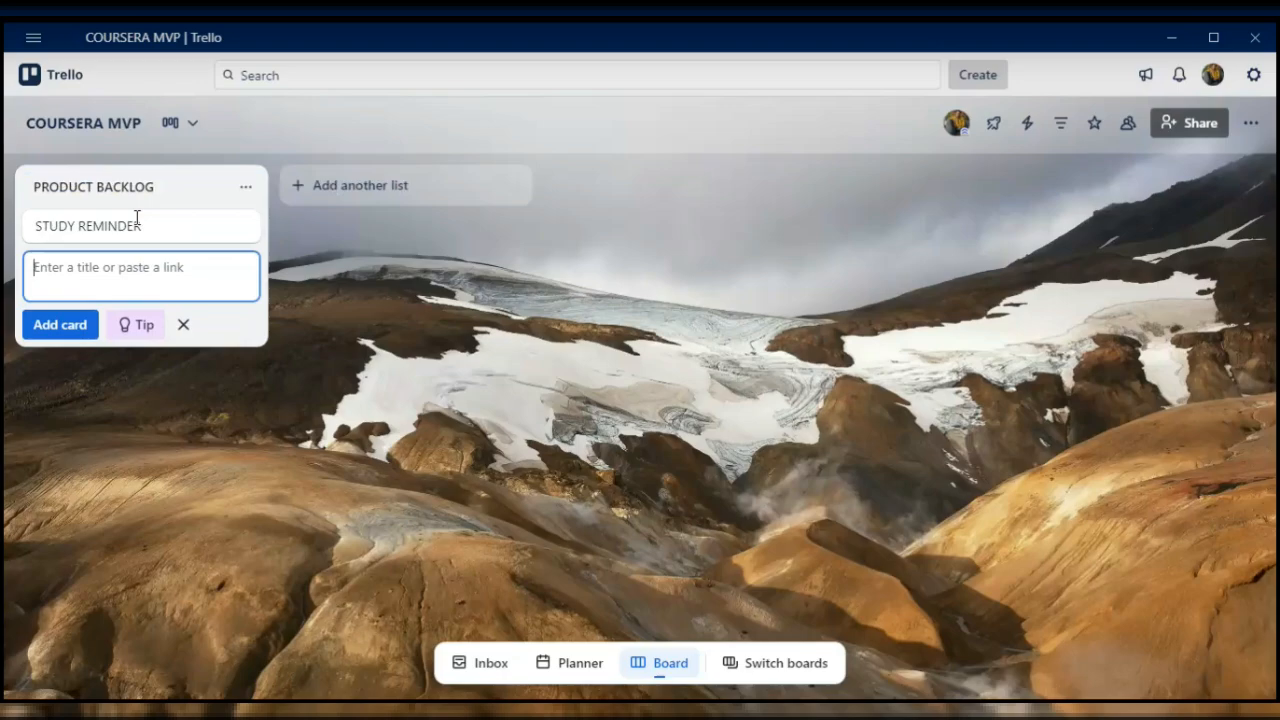
{"action": "type", "text": "RECOMM"}
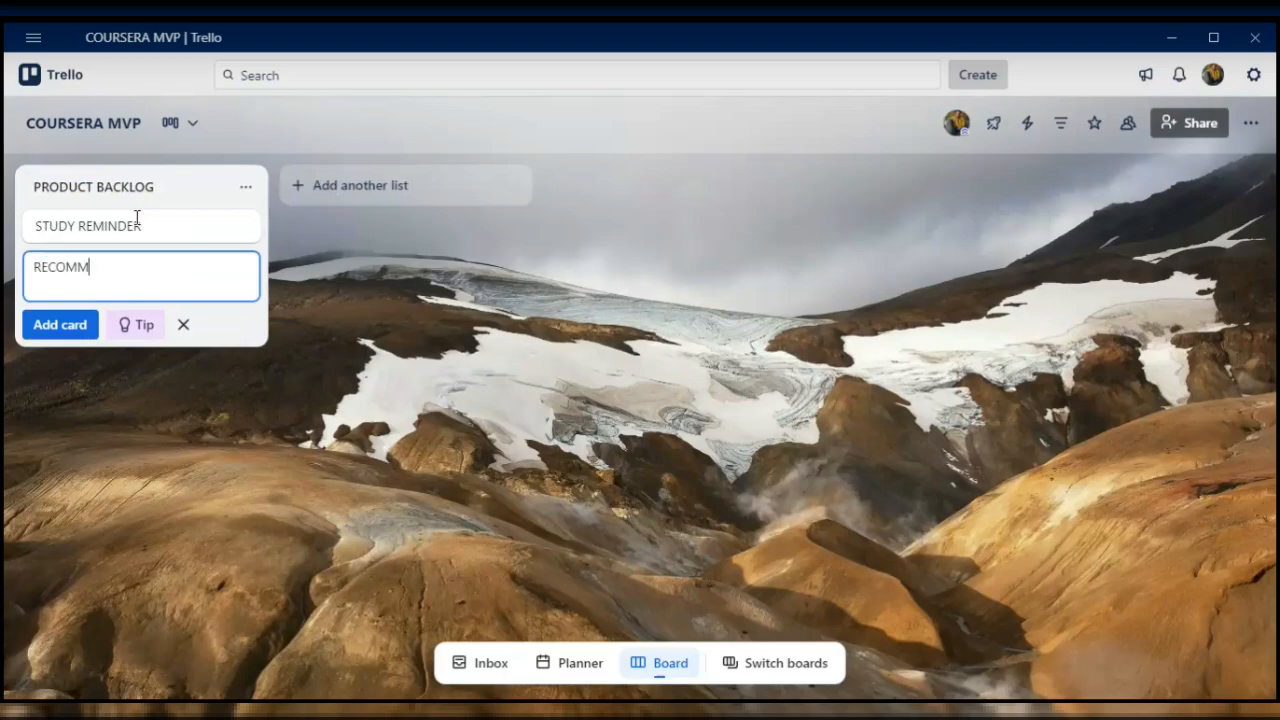
{"action": "type", "text": "ENDED"}
{"action": "key", "text": "Return"}
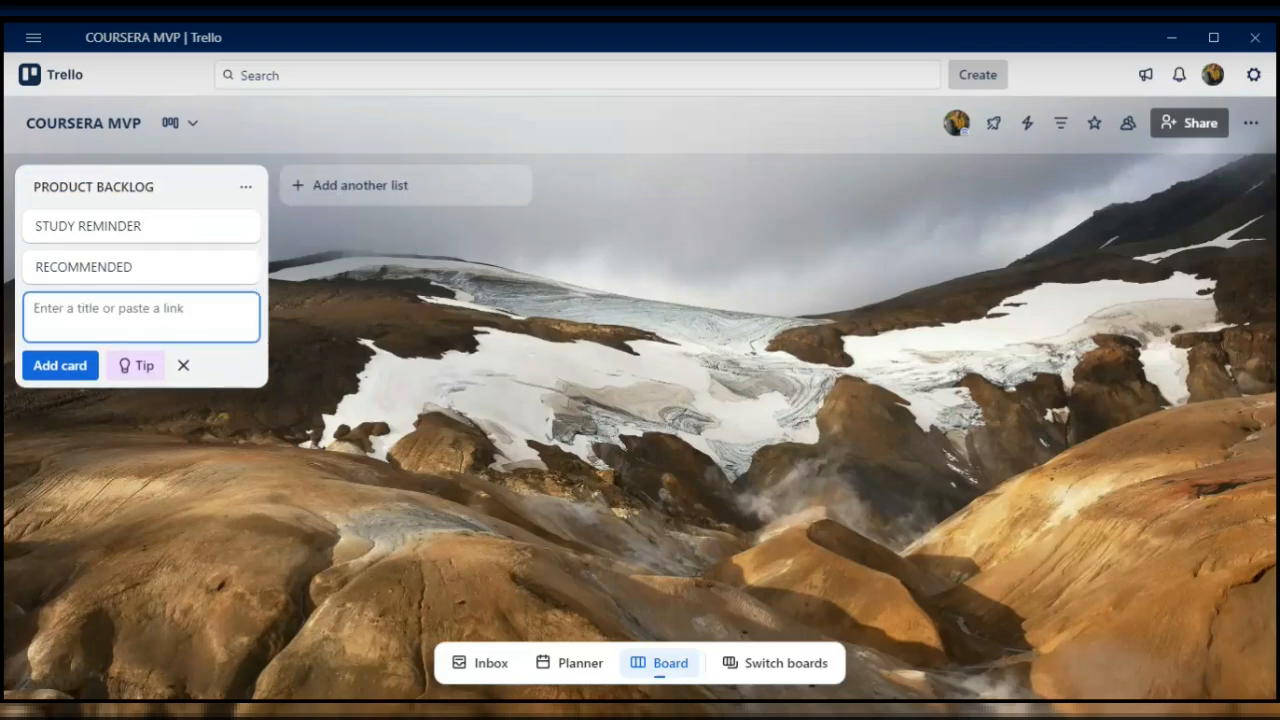
- Add the cards LINK TO FACEBOOK and PROFILE to the PRODUCT BACKLOG list
{"action": "type", "text": "LIN"}
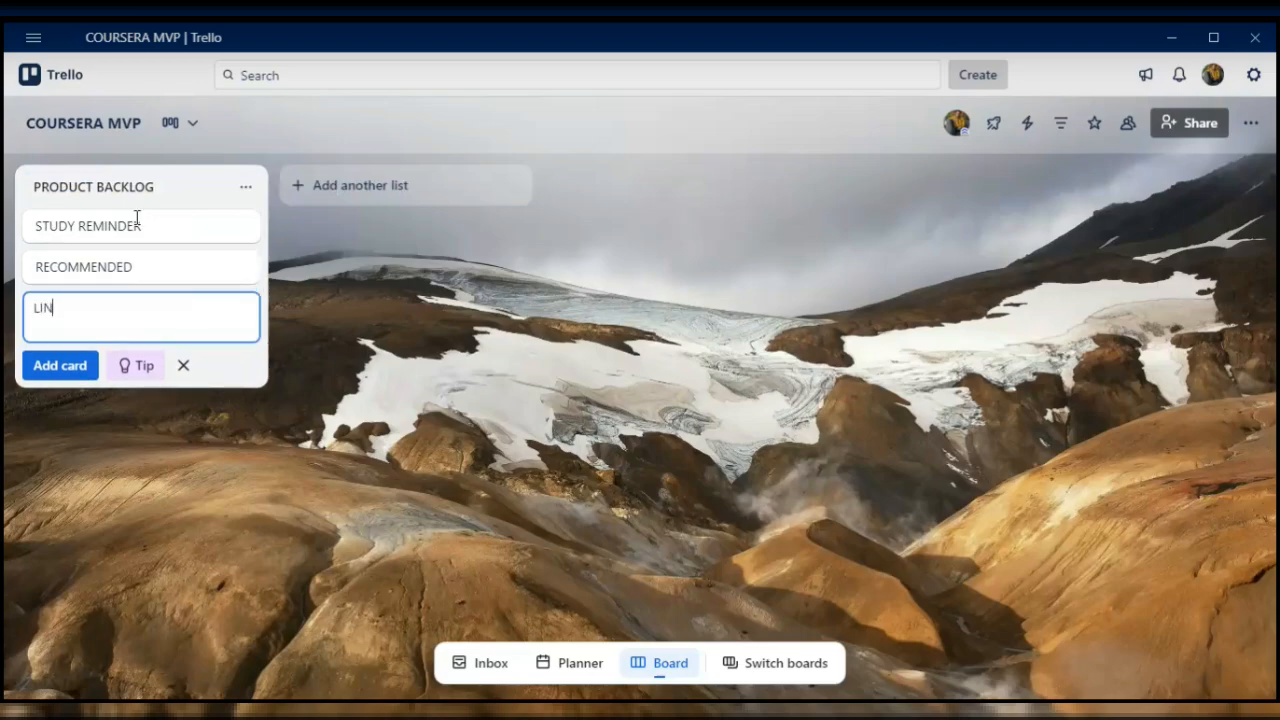
{"action": "type", "text": "K TO FACEBOOK"}
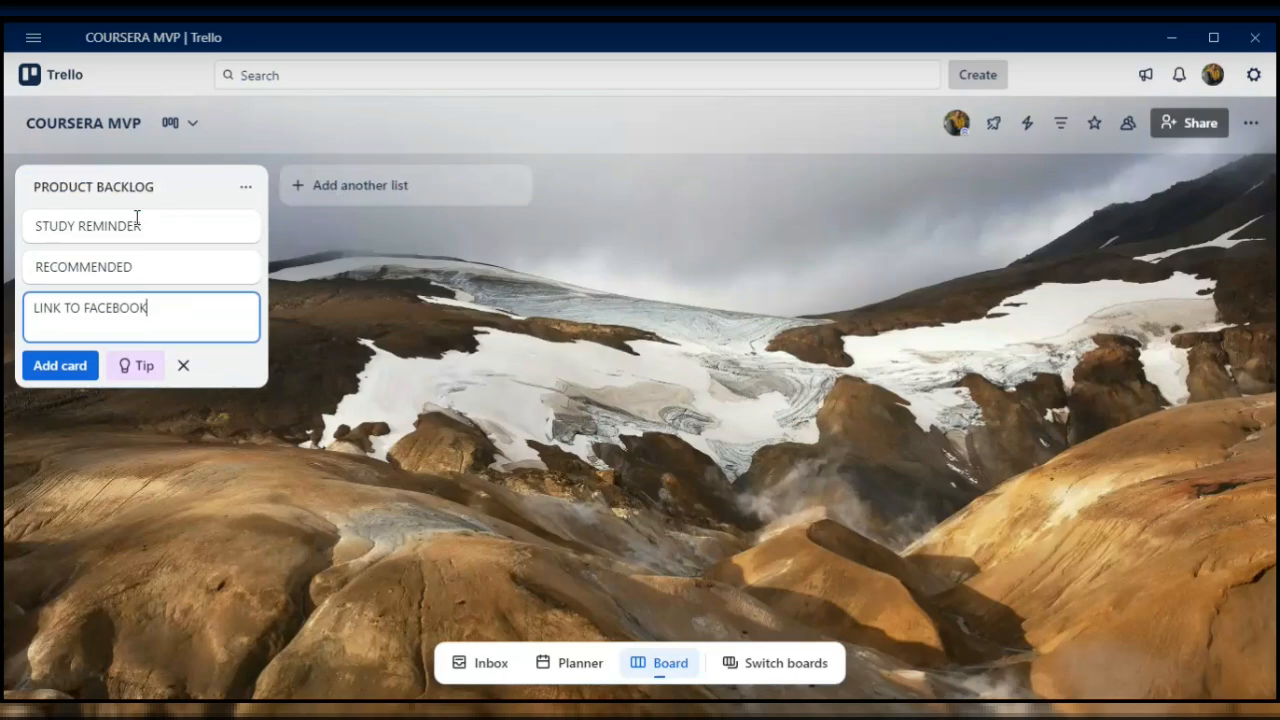
{"action": "key", "text": "Return"}
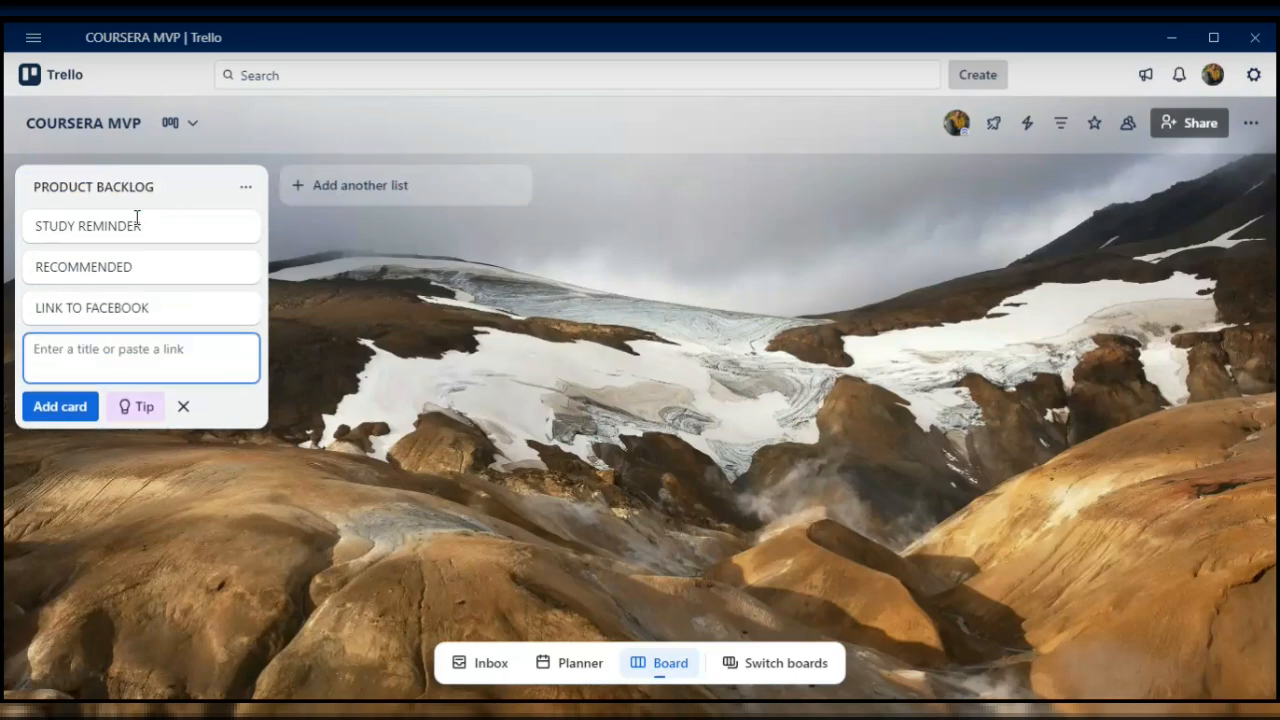
{"action": "type", "text": "P"}
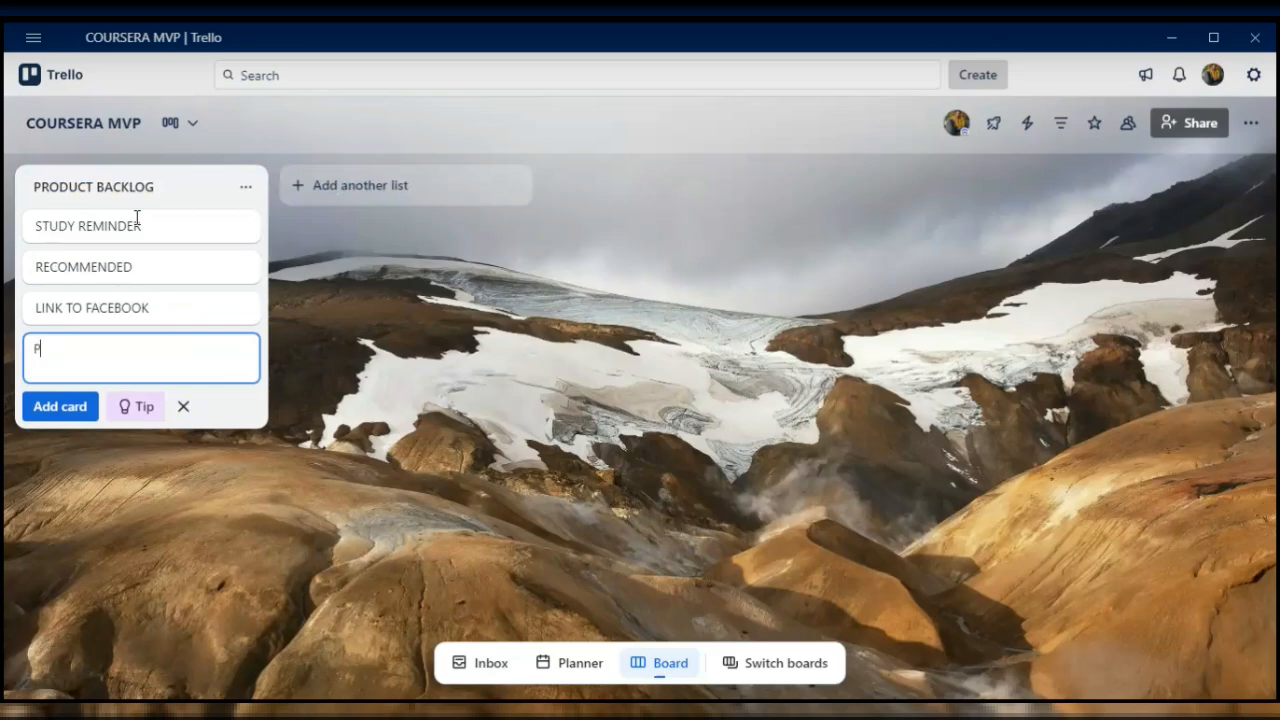
{"action": "type", "text": "ROFILER"}
{"action": "key", "text": "BackSpace"}
{"action": "key", "text": "Return"}
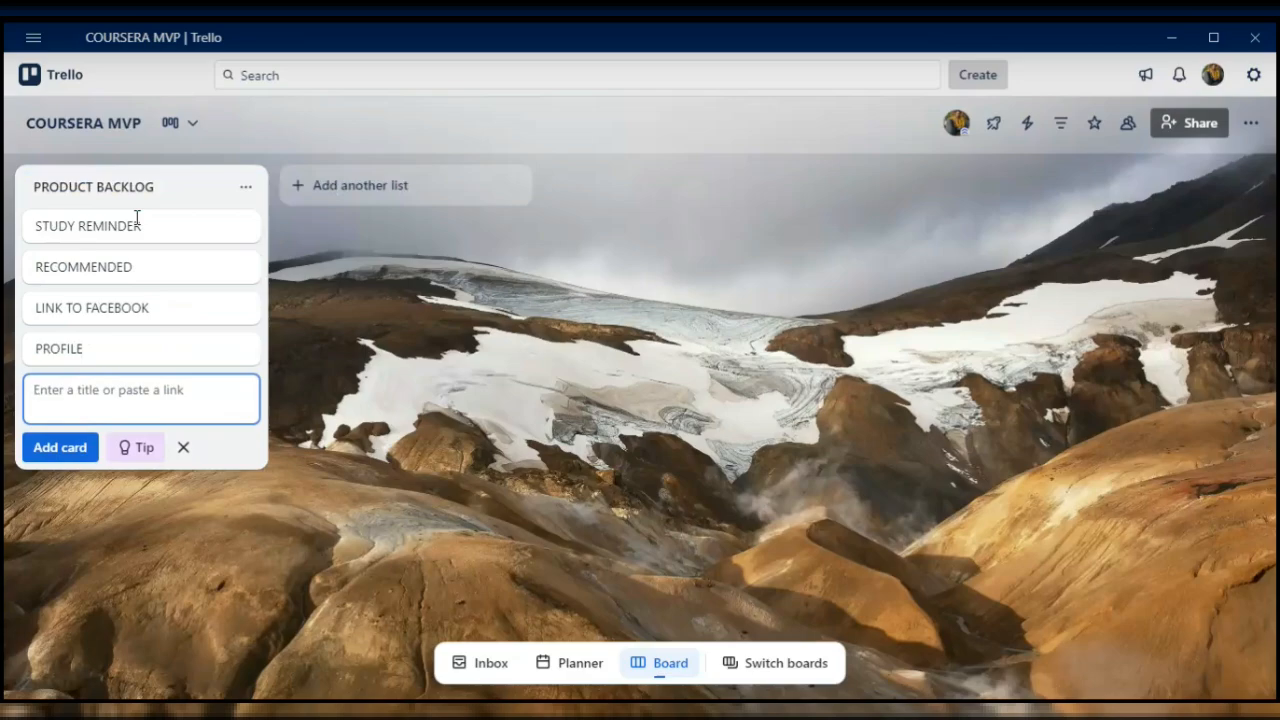
- Add the cards EXPLPORE and CALENDAR SYNC to the PRODUCT BACKLOG list
{"action": "type", "text": "EXPLPORE"}
{"action": "key", "text": "Return"}
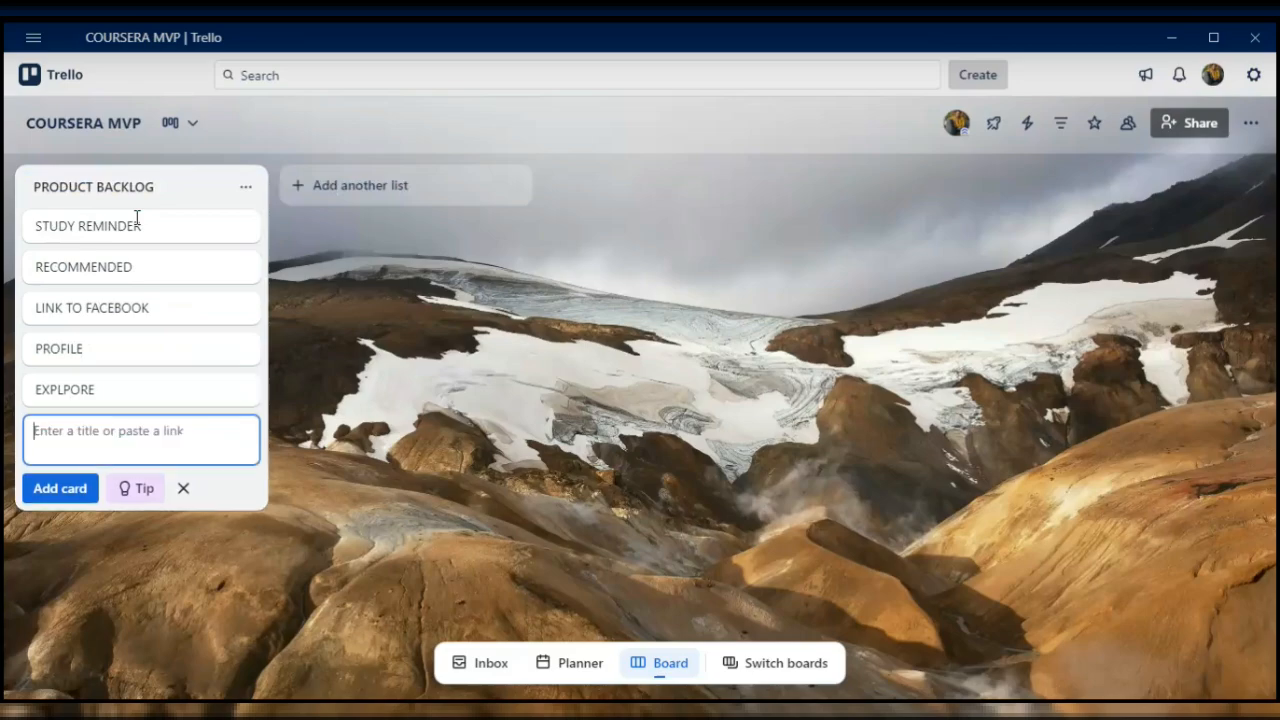
{"action": "type", "text": "CALE"}
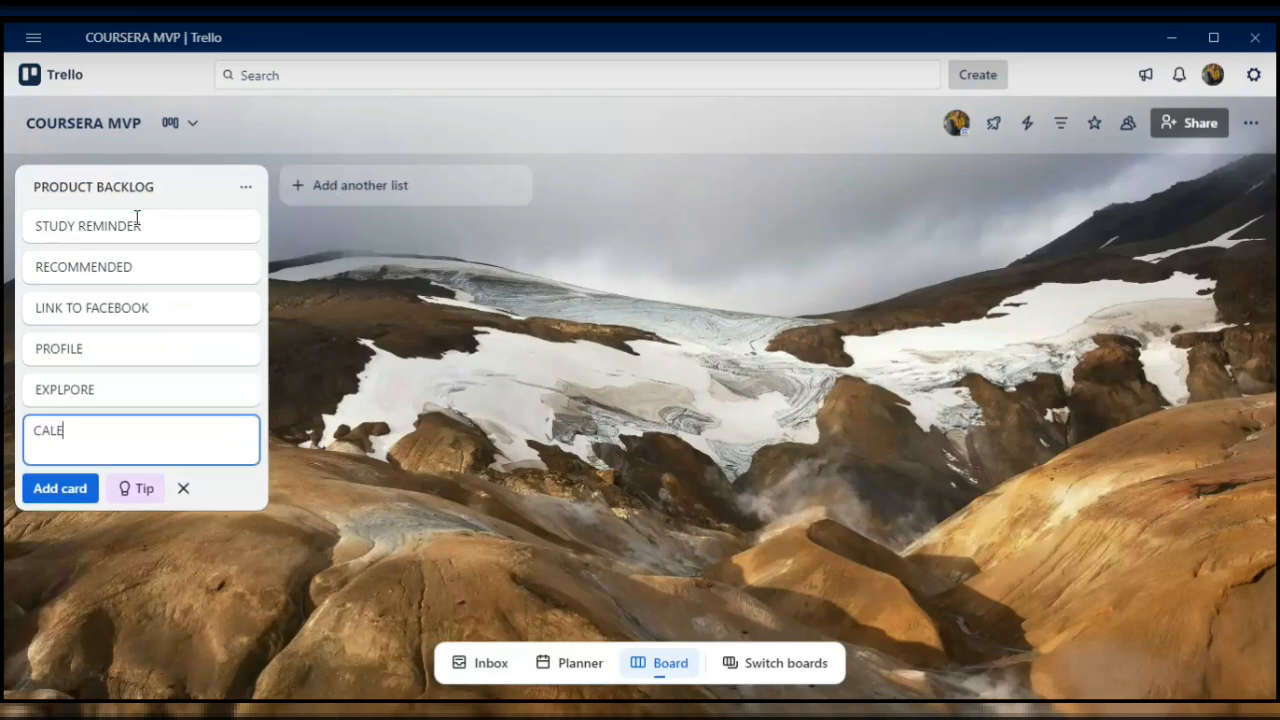
{"action": "type", "text": "NDAR SYNC"}
{"action": "key", "text": "Return"}
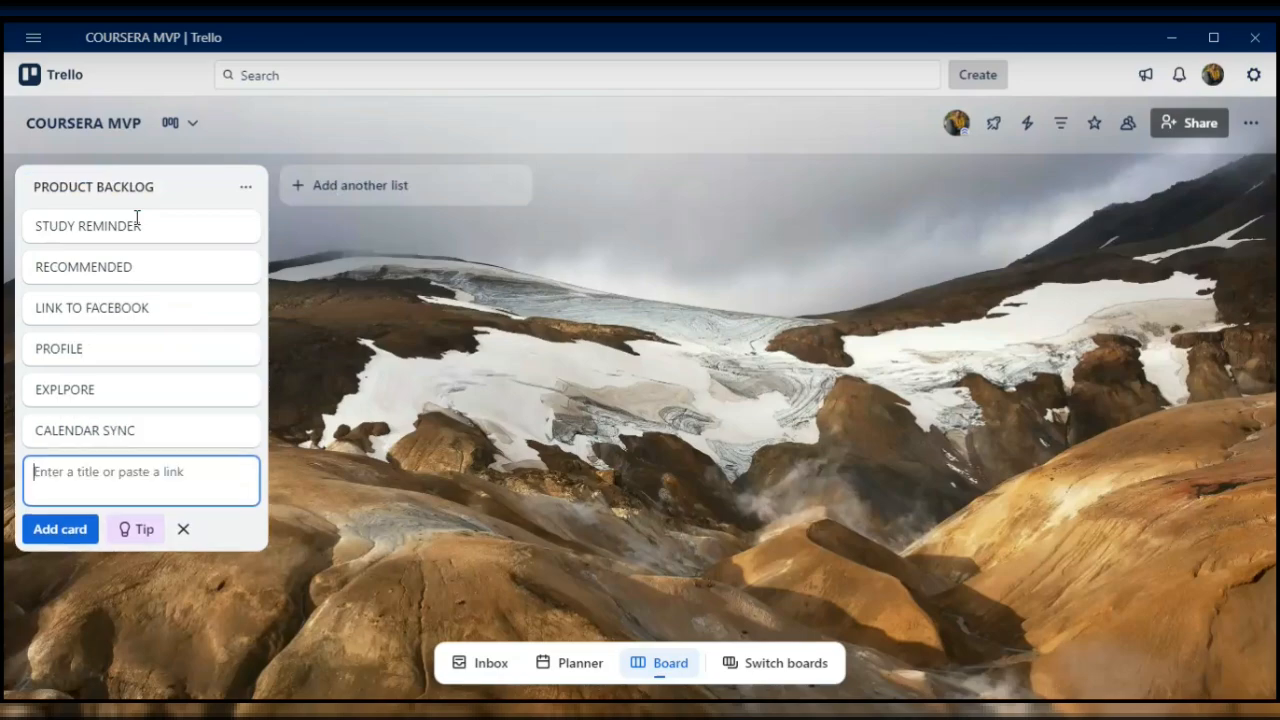
- Add the cards SUBSCRIPTION and PUSH NOTIFICATIONS to the PRODUCT BACKLOG list
{"action": "type", "text": "SUBSCRIPTION"}
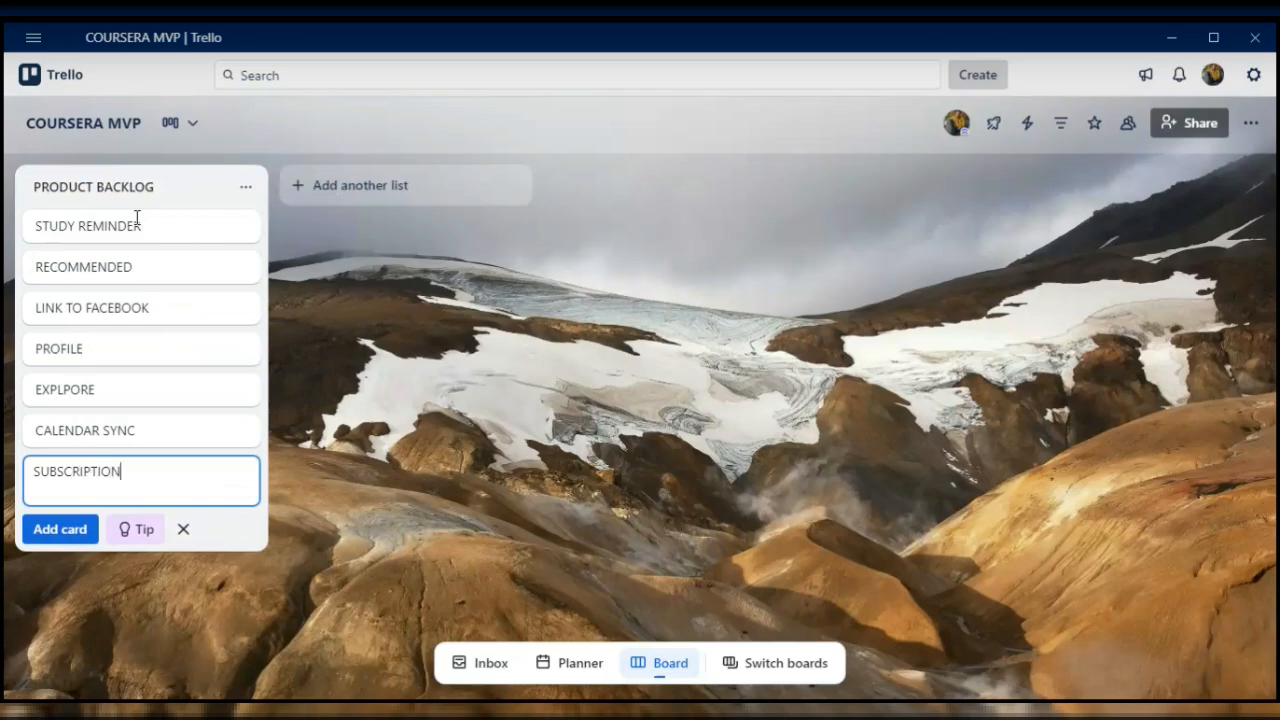
{"action": "key", "text": "Return"}
{"action": "type", "text": "PU"}
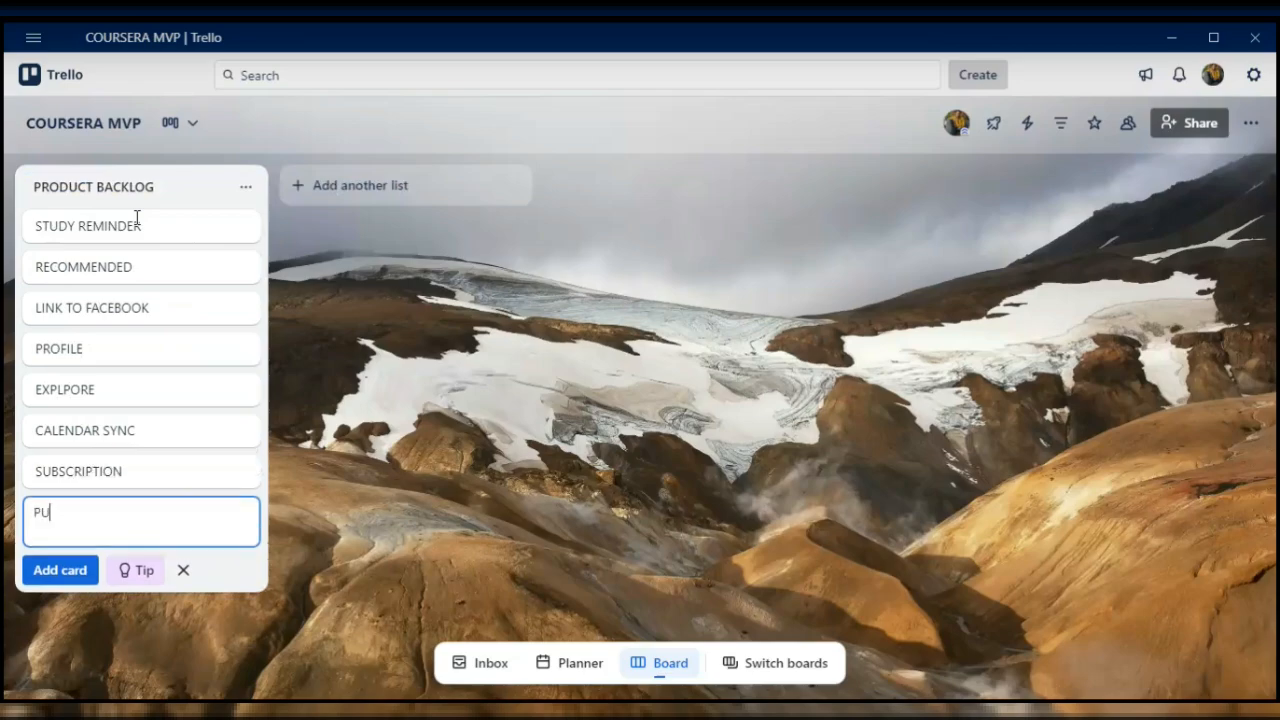
{"action": "type", "text": "SH NOTIFICATIONS"}
{"action": "key", "text": "Return"}
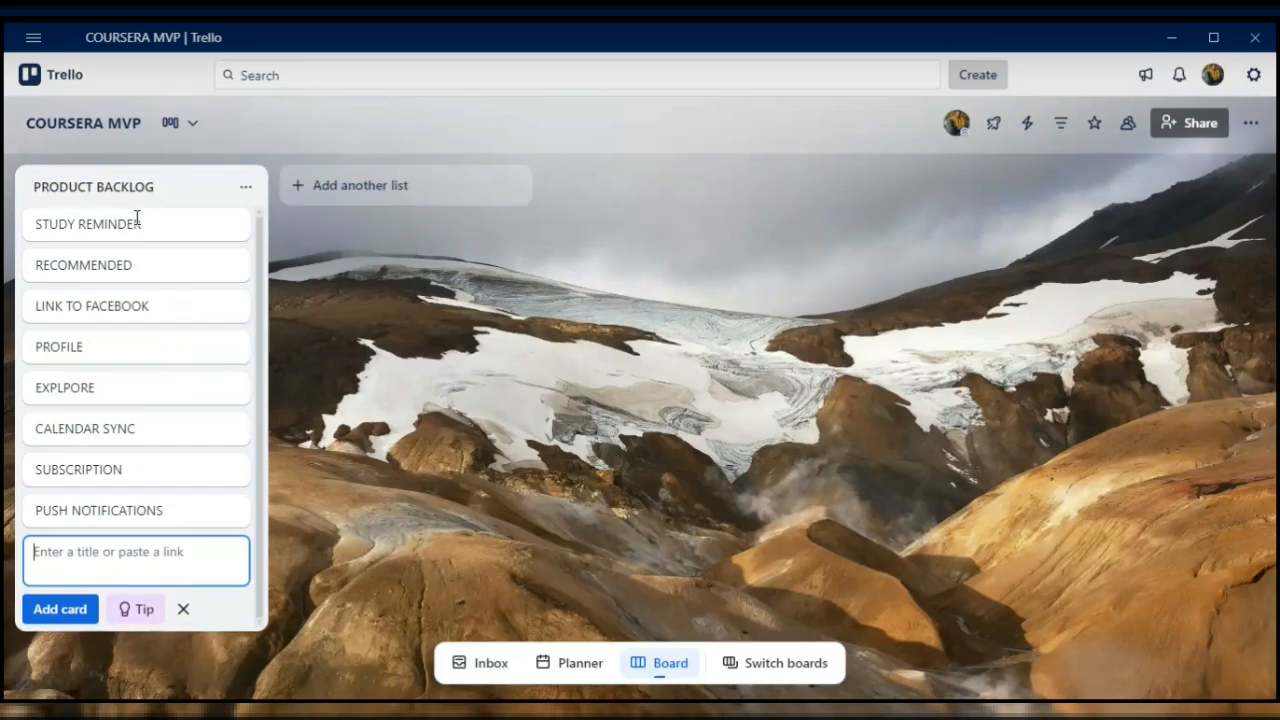
- Add a second list named NOW(SEPT 15-25) beside PRODUCT BACKLOG
{"action": "left_click", "coordinate": [345, 200]}
{"action": "type", "text": "NOW"}
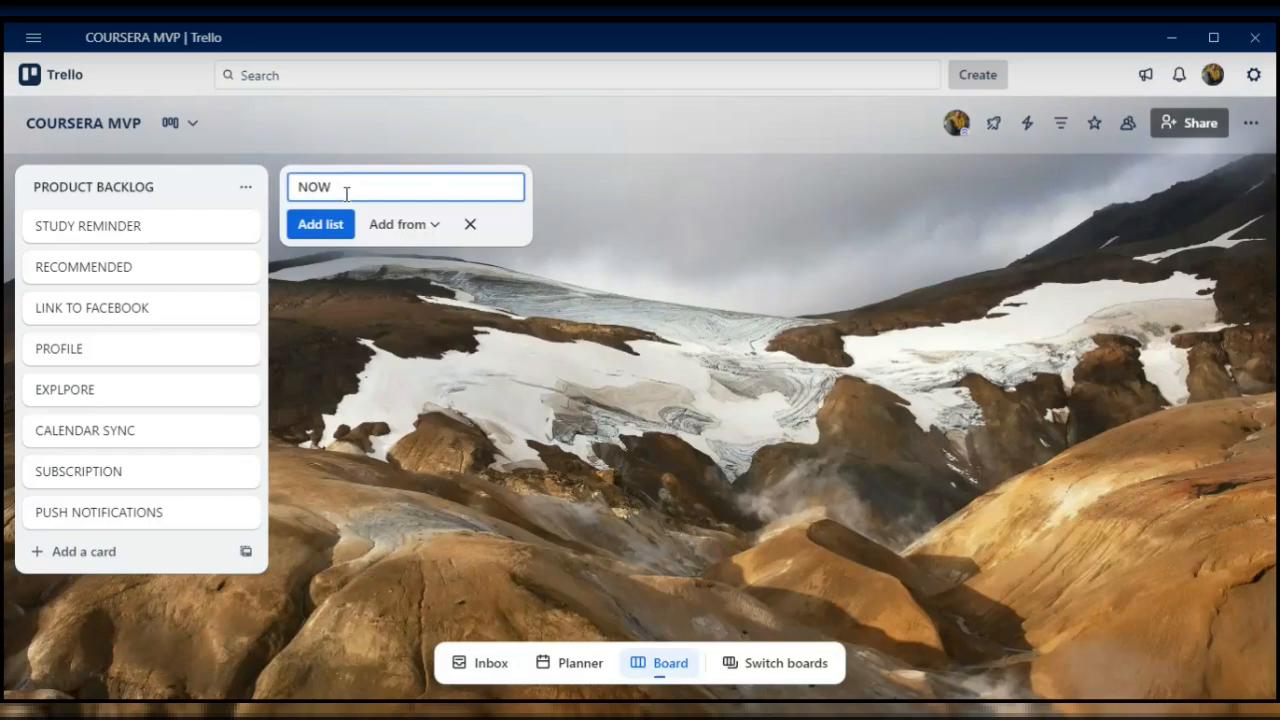
{"action": "type", "text": "(SEPT 15-25)"}
{"action": "key", "text": "Return"}
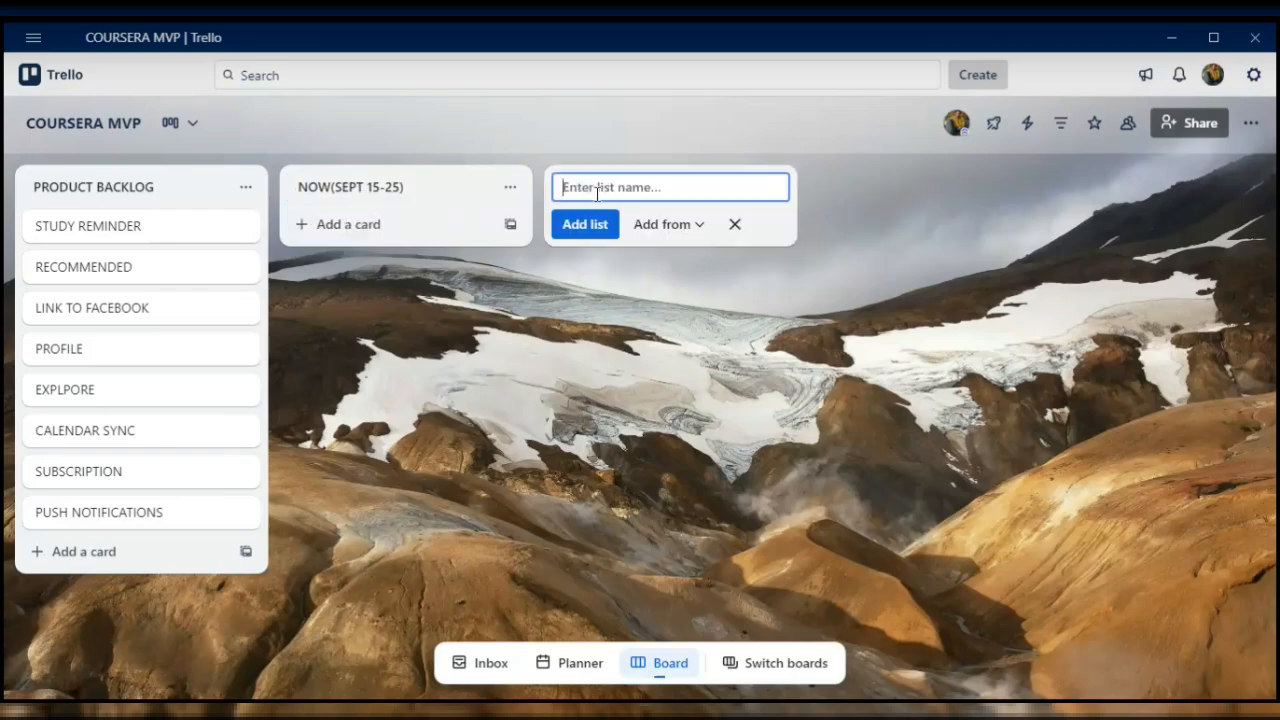
- Add a third list named NEXT (SEPT 25TH- OCT 5) to the board
{"action": "type", "text": "NEXT(SEPT"}
{"action": "type", "text": "15"}
{"action": "key", "text": "BackSpace"}
{"action": "key", "text": "BackSpace"}
{"action": "type", "text": "25TH- OCT 5"}
{"action": "key", "text": "BackSpace"}
{"action": "type", "text": "5)"}
{"action": "key", "text": "Return"}
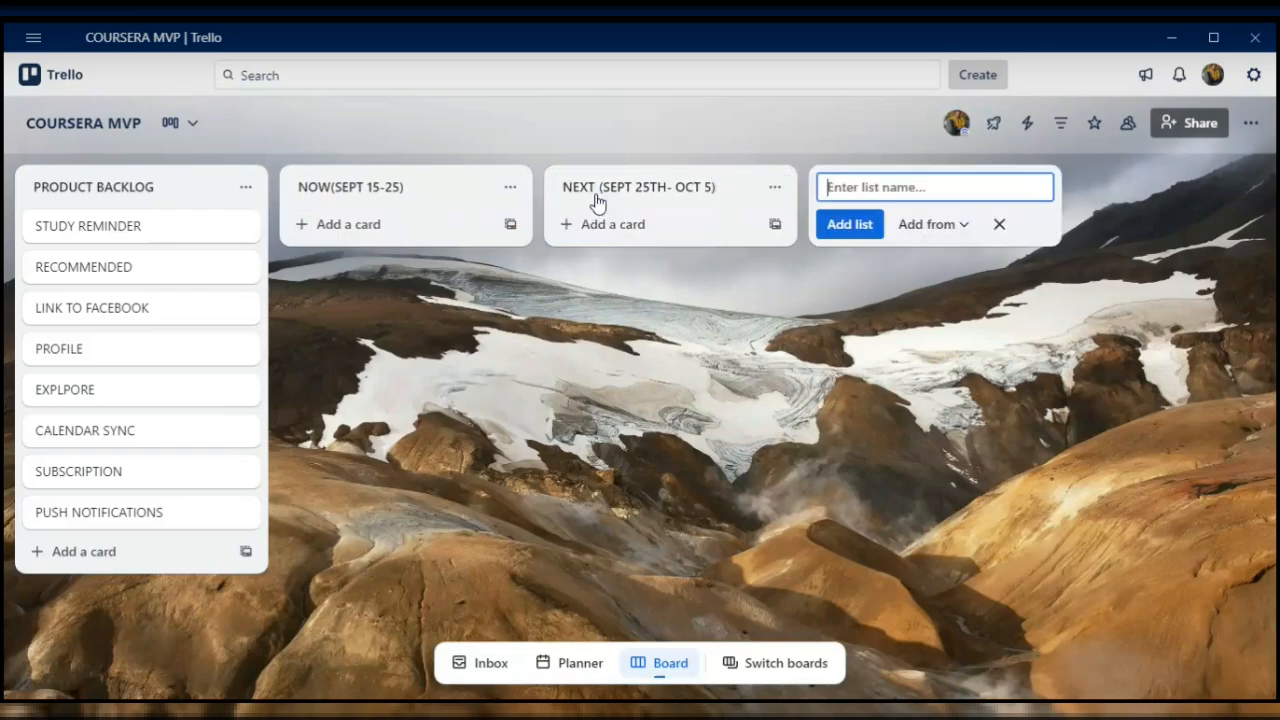
- Try to add a fourth list named LATER (OCT 5-20) to the board
{"action": "type", "text": "LATER (OCT 5-20"}
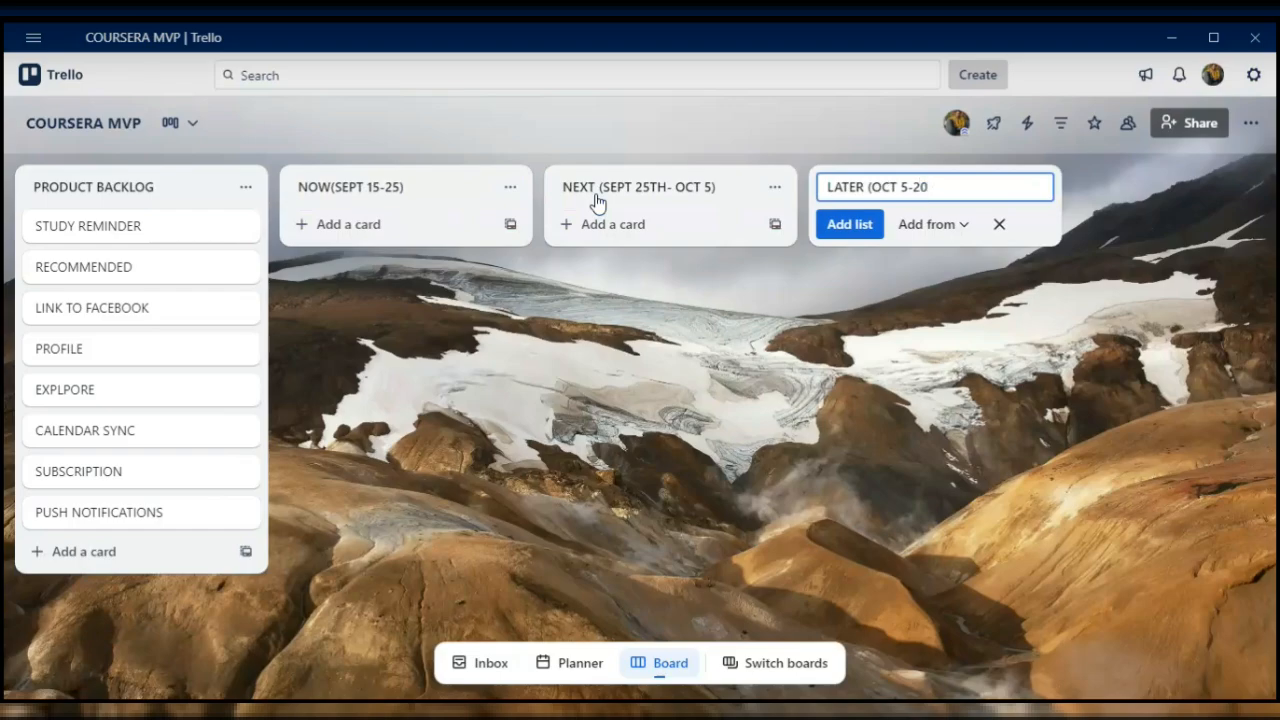
{"action": "type", "text": ")"}
{"action": "left_click", "coordinate": [346, 232]}
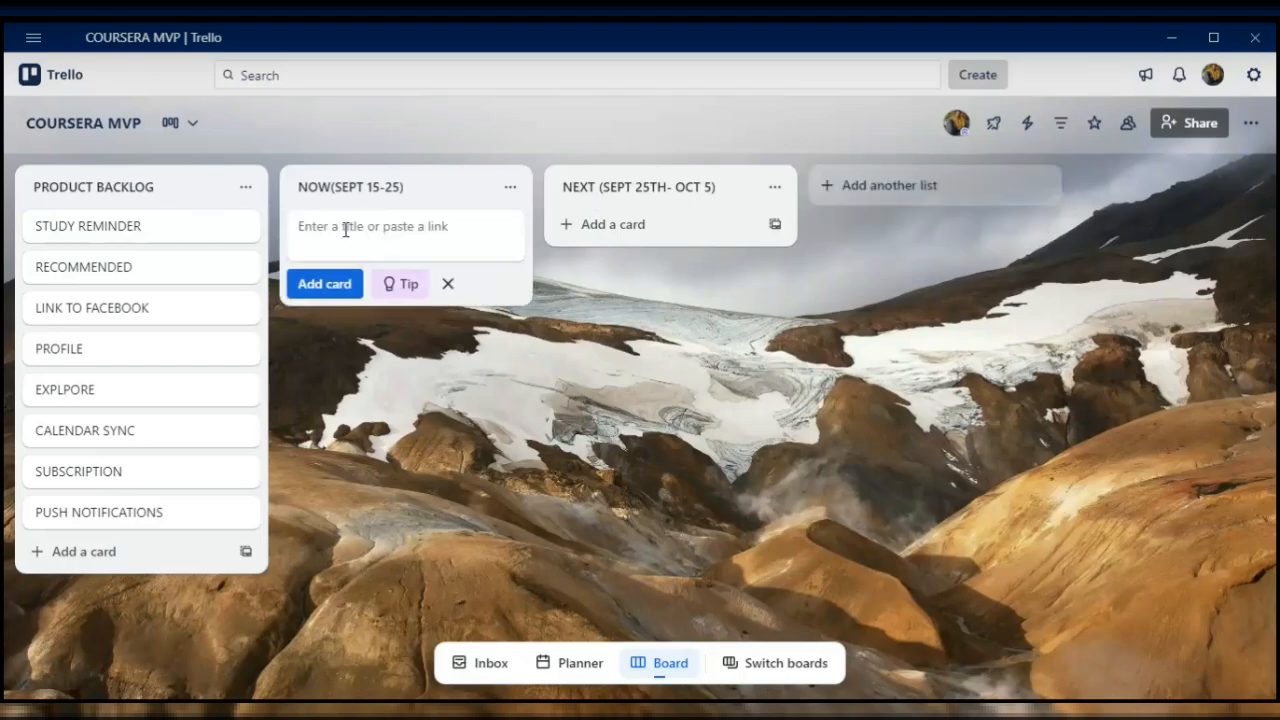
{"action": "type", "text": "PROFILE"}
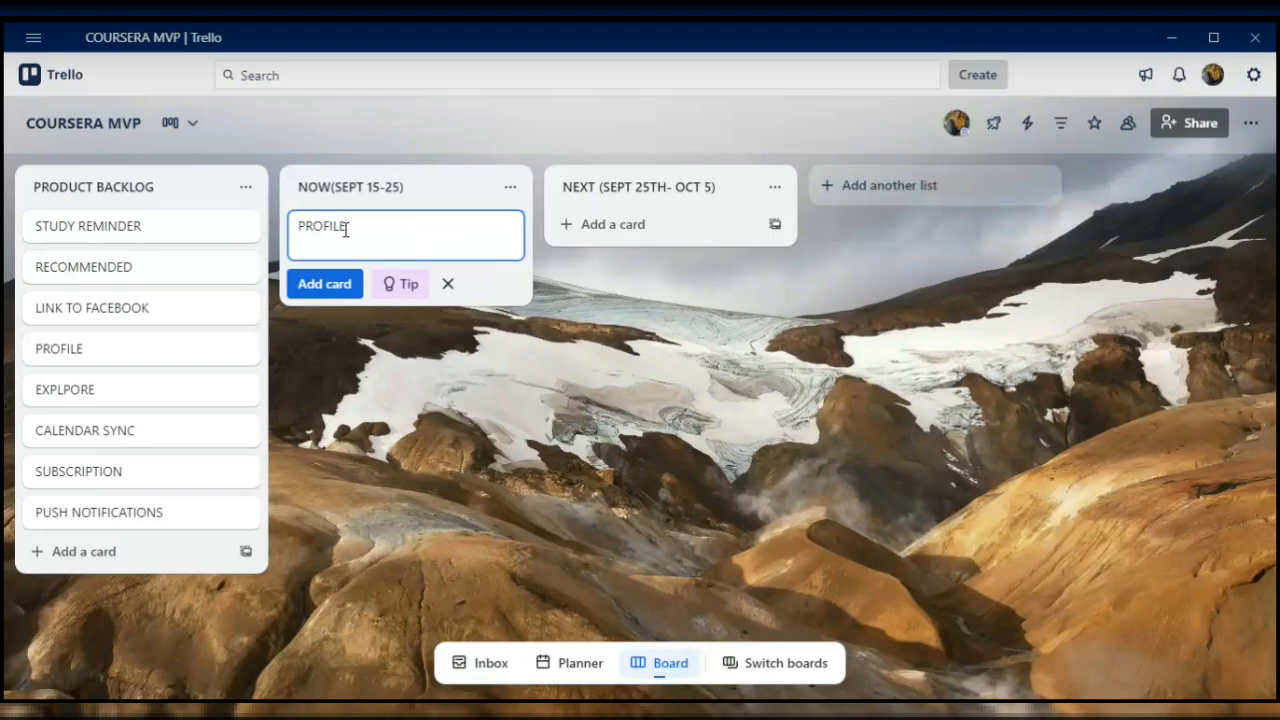
{"action": "key", "text": "BackSpace"}
{"action": "key", "text": "BackSpace"}
{"action": "key", "text": "BackSpace"}
{"action": "key", "text": "BackSpace"}
{"action": "key", "text": "BackSpace"}
{"action": "key", "text": "BackSpace"}
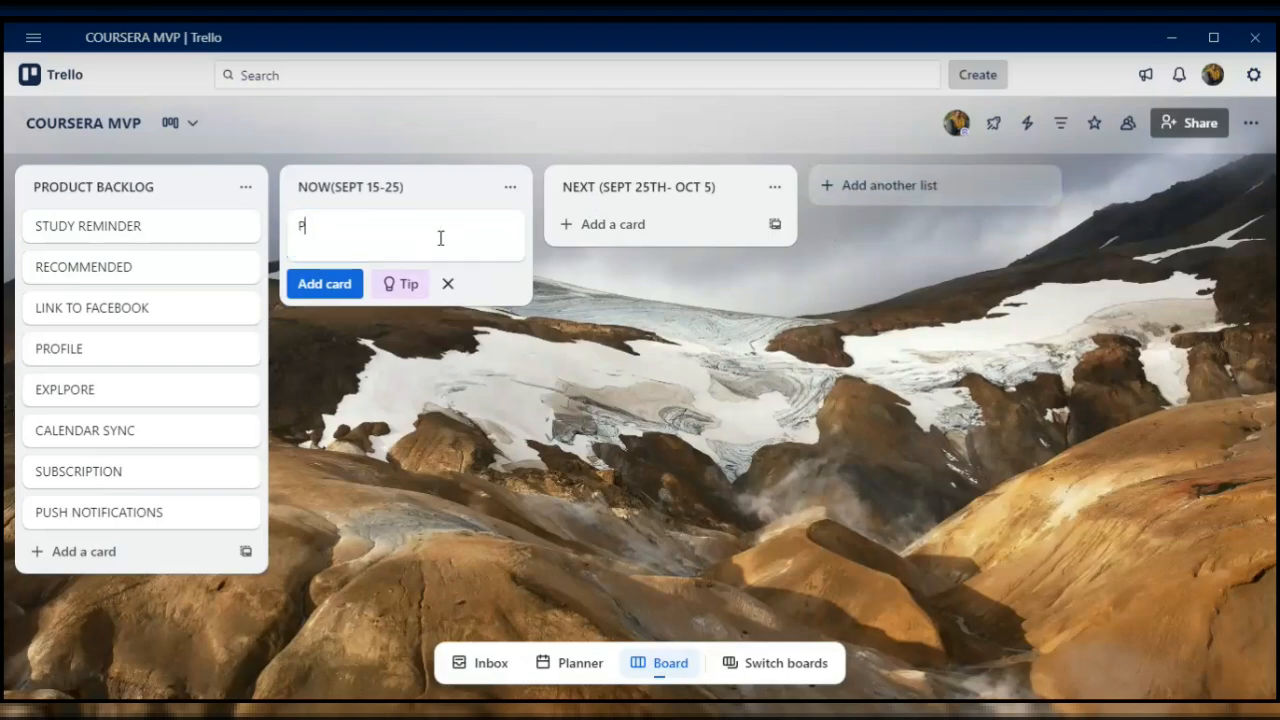
{"action": "left_click", "coordinate": [448, 285]}
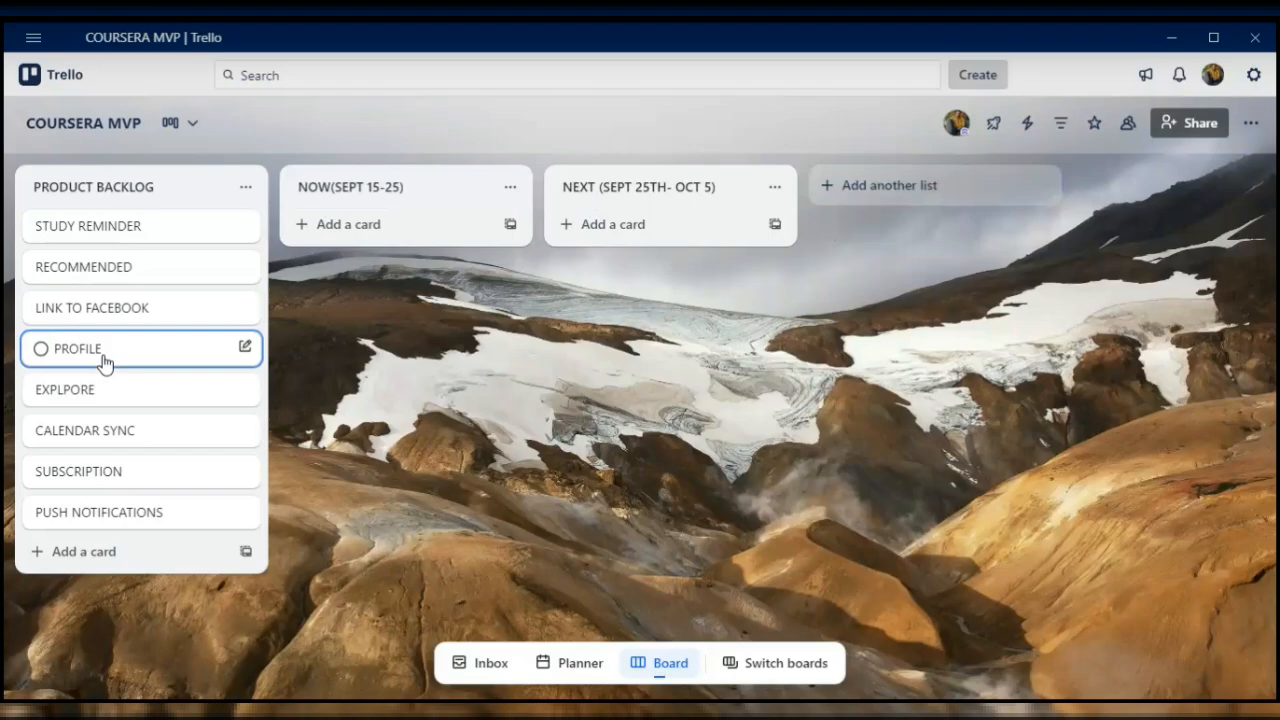
- Move the PROFILE card from PRODUCT BACKLOG to the NOW(SEPT 15-25) list and open its details
{"action": "left_click_drag", "start_coordinate": [106, 360], "coordinate": [366, 233]}
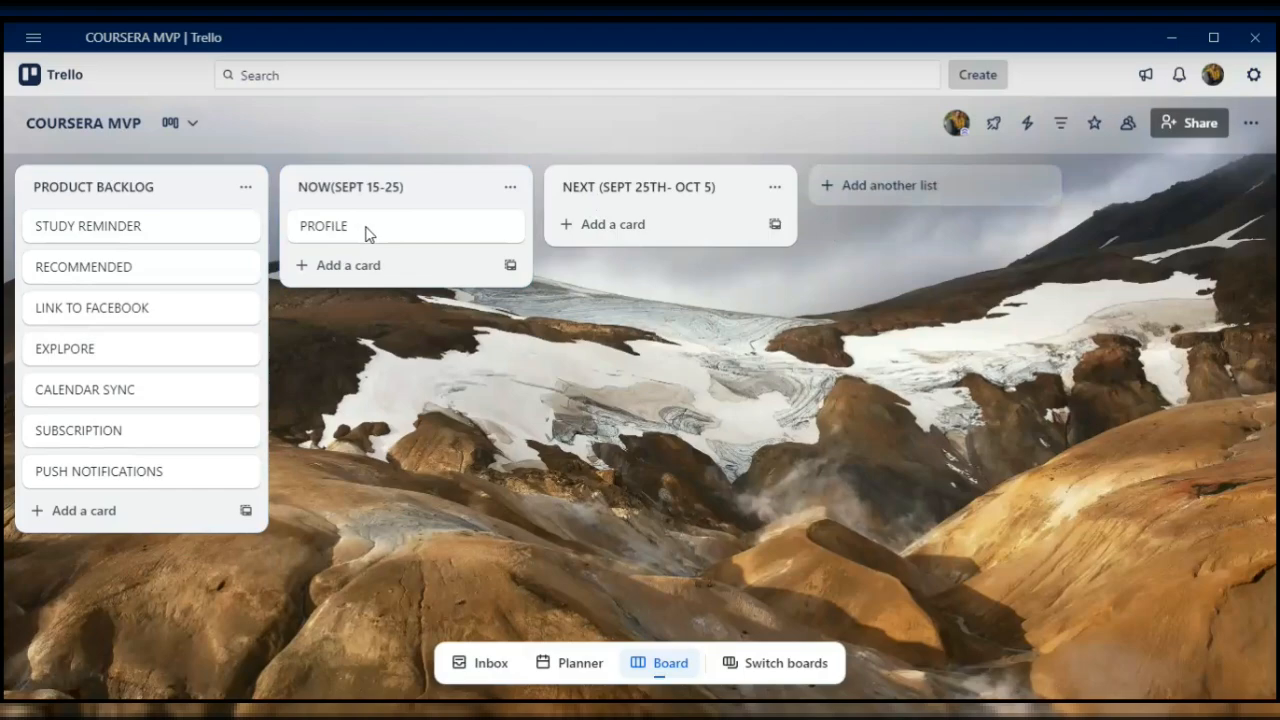
{"action": "left_click", "coordinate": [364, 232]}
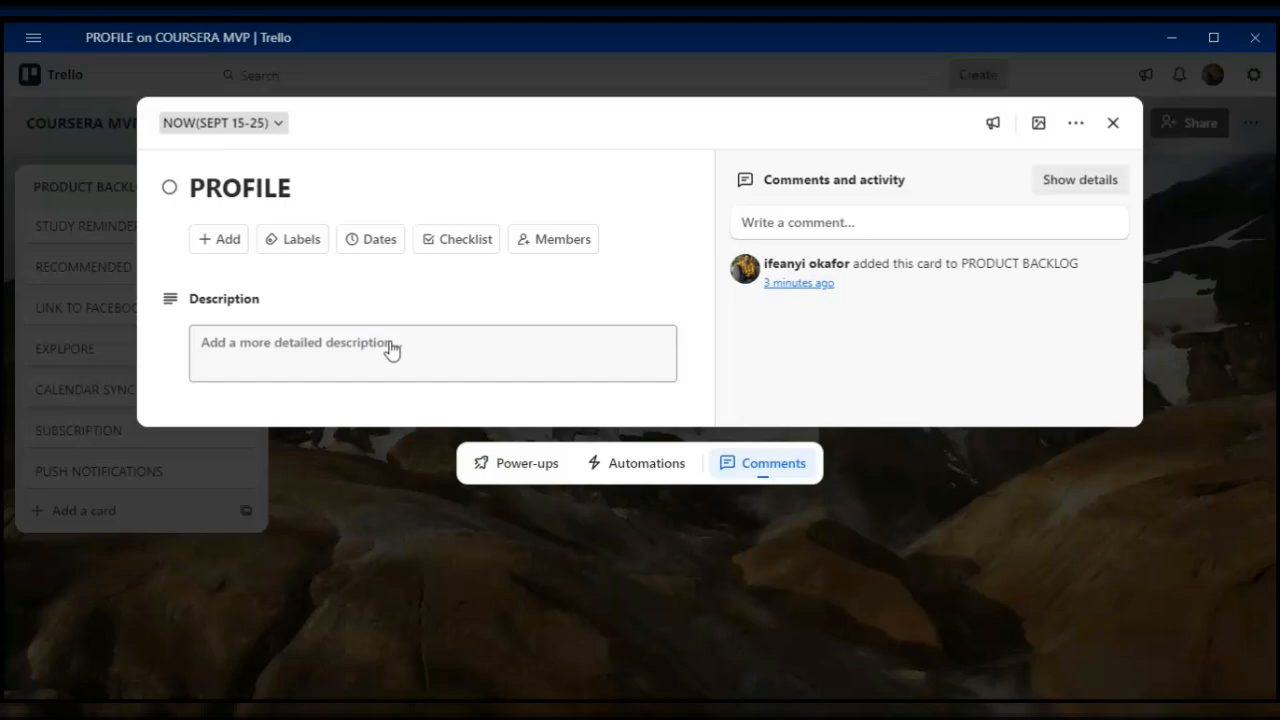
- Save the description "To enhance user engagement by allowing profile customization and seamless courses discovery." on the PROFILE card
{"action": "left_click", "coordinate": [298, 357]}
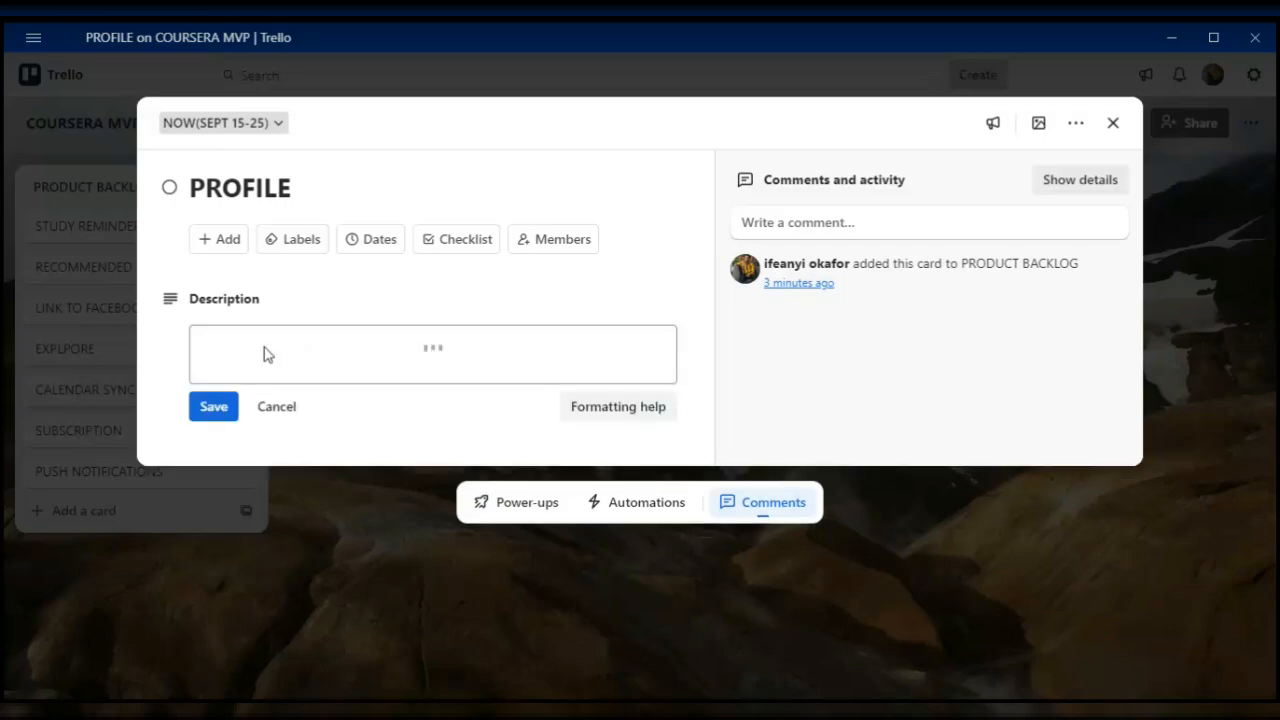
{"action": "left_click", "coordinate": [240, 401]}
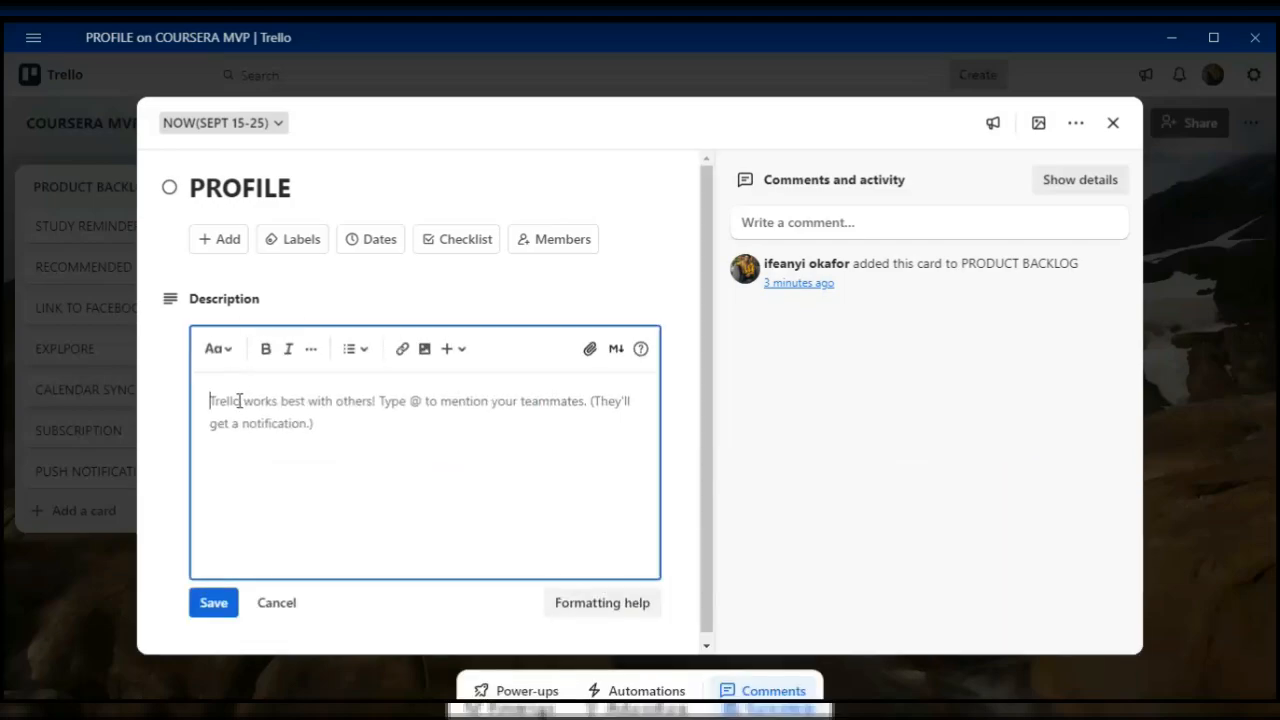
{"action": "type", "text": "T"}
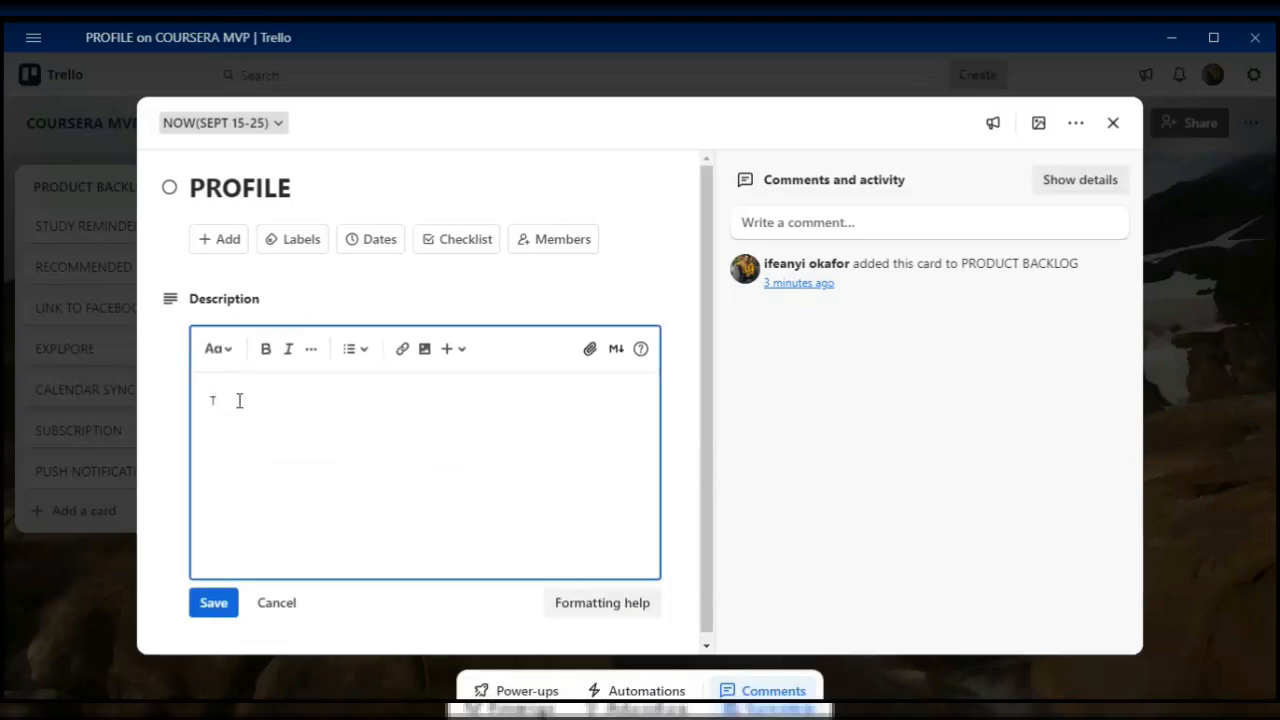
{"action": "type", "text": "o enhance user engagement  by"}
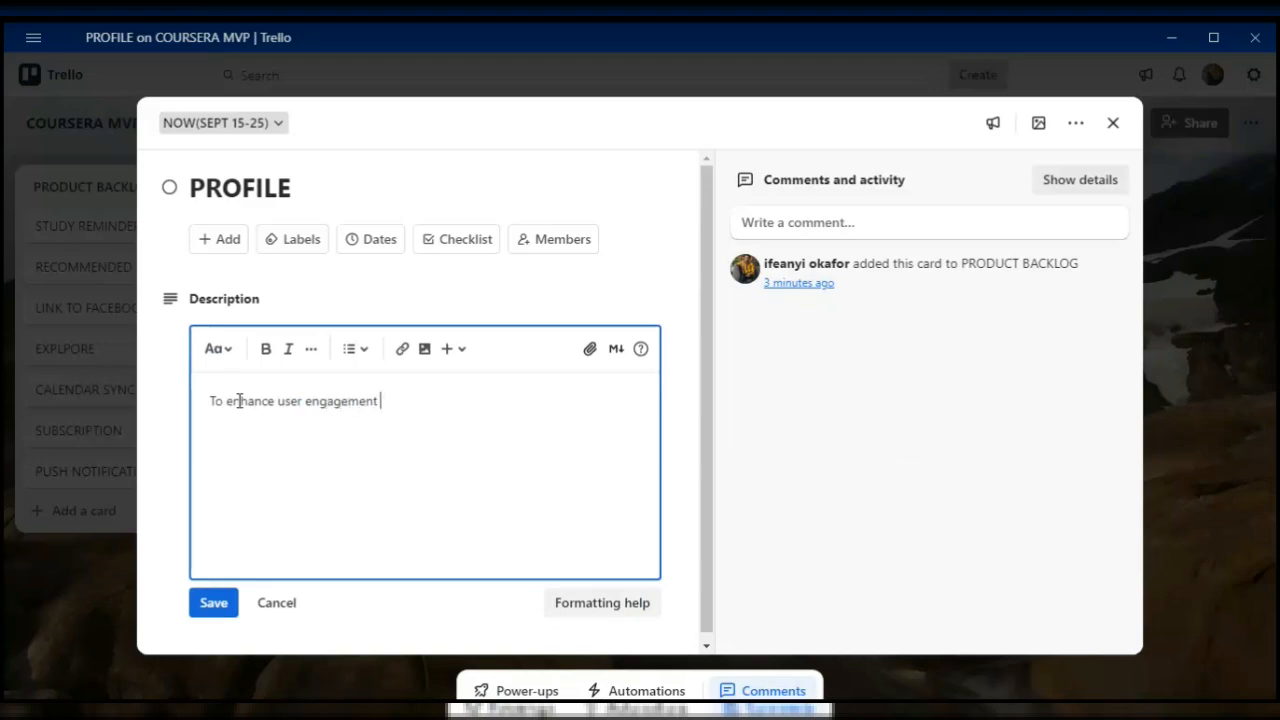
{"action": "type", "text": " allowing profi"}
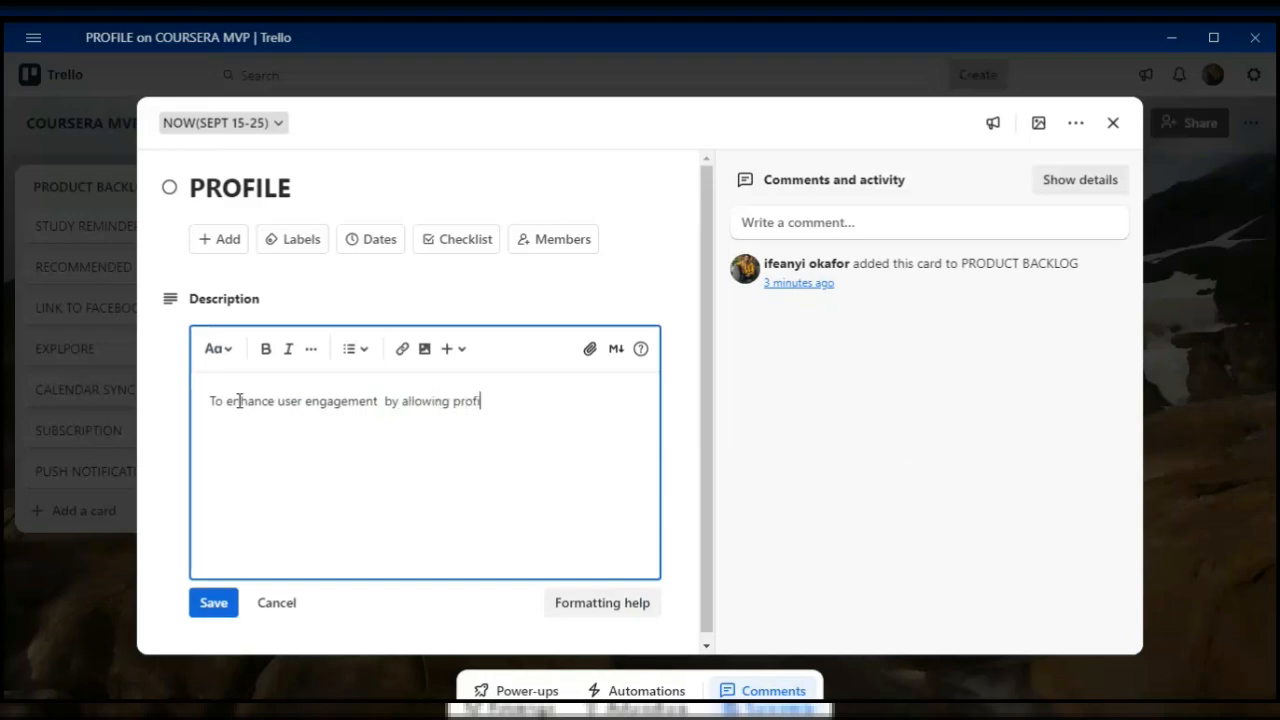
{"action": "type", "text": "le customization and "}
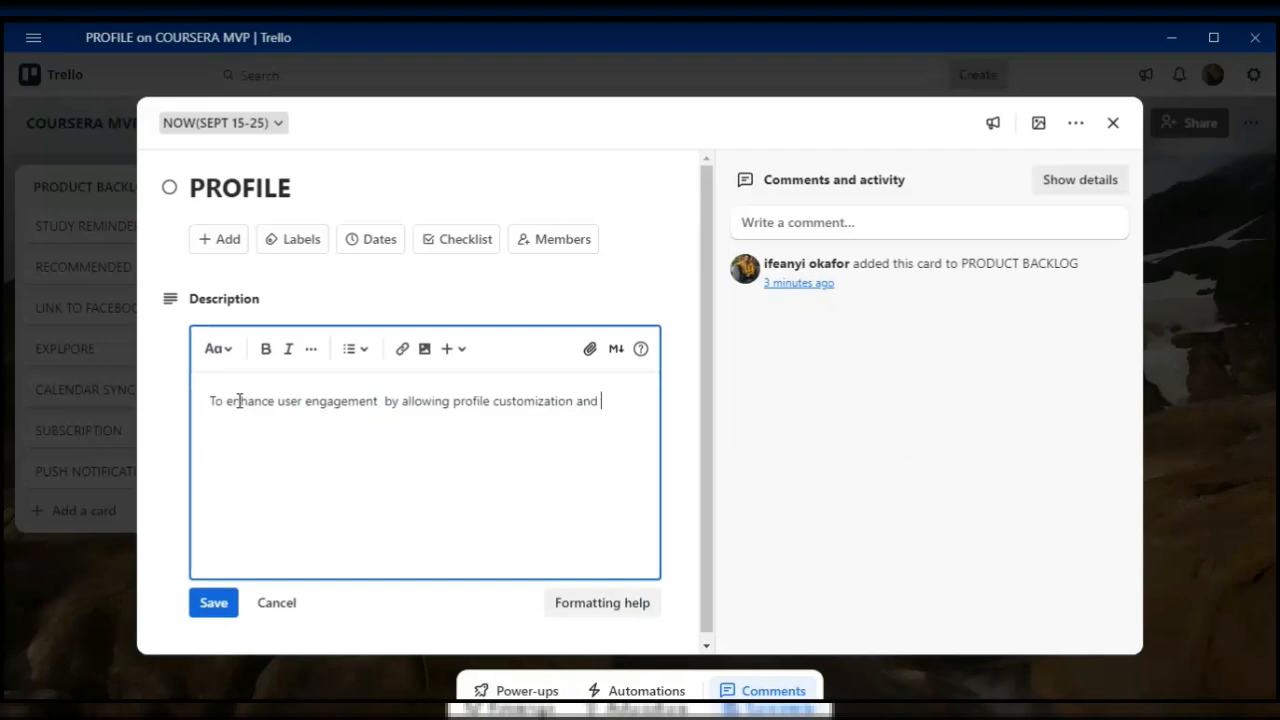
{"action": "type", "text": "seamless courses discovery."}
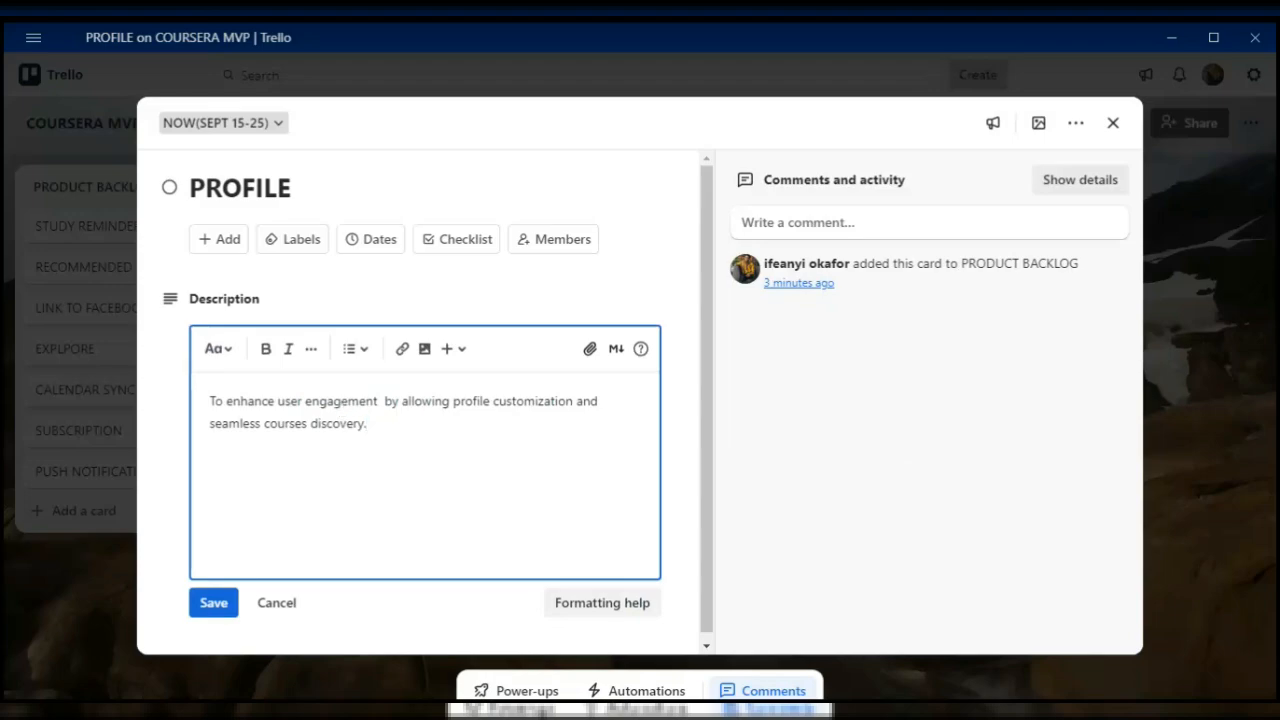
{"action": "key", "text": "BackSpace"}
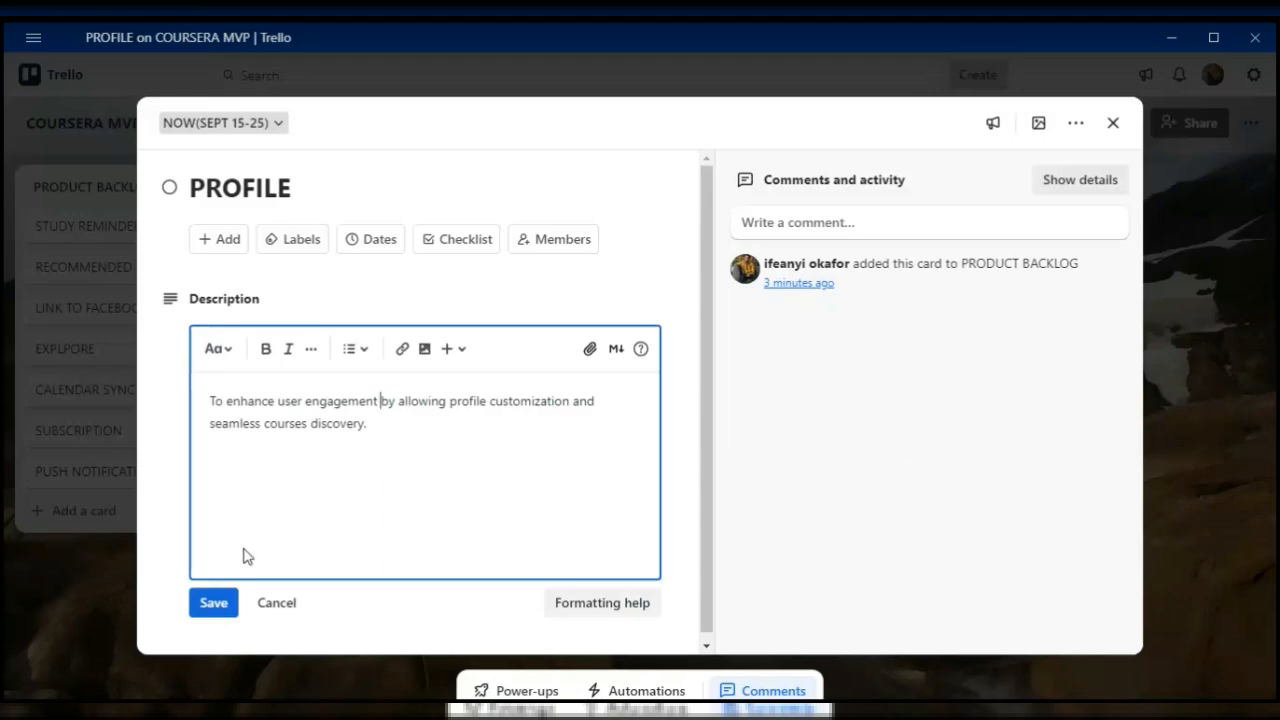
{"action": "left_click", "coordinate": [222, 604]}
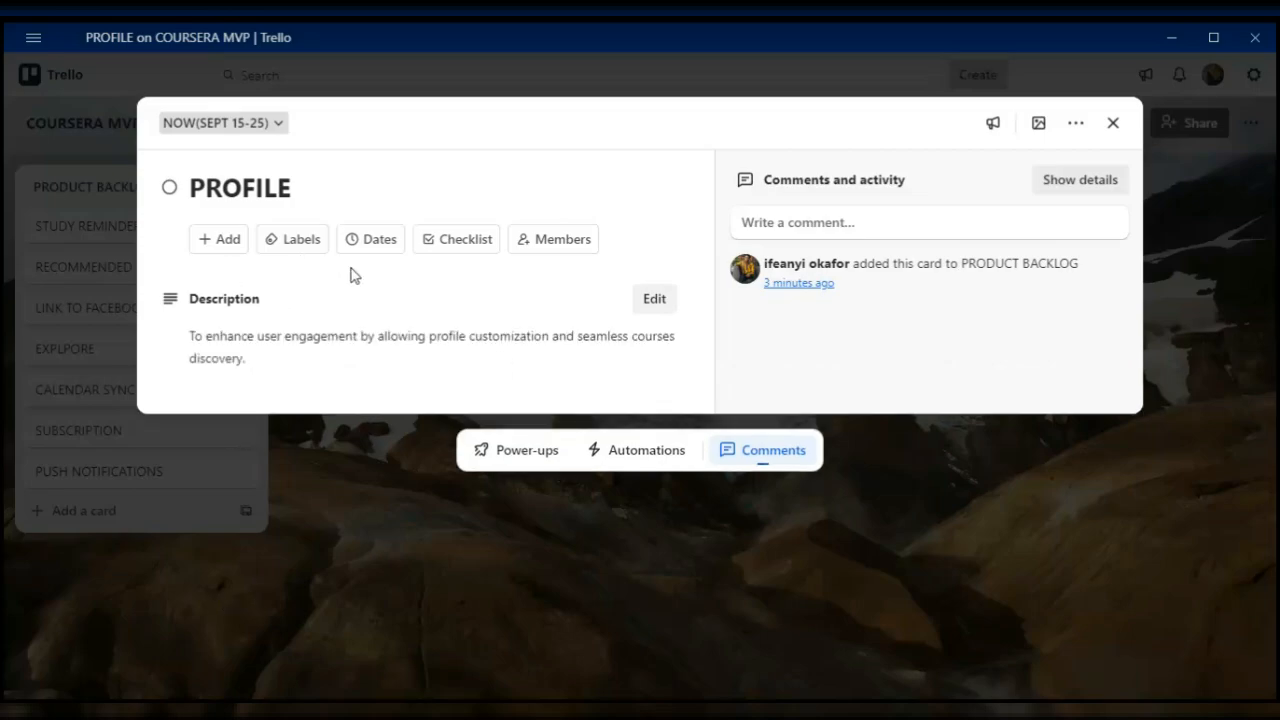
- Review the attachment options for the PROFILE card and look through the Downloads folder for a file to attach
{"action": "left_click", "coordinate": [219, 252]}
{"action": "left_click", "coordinate": [219, 253]}
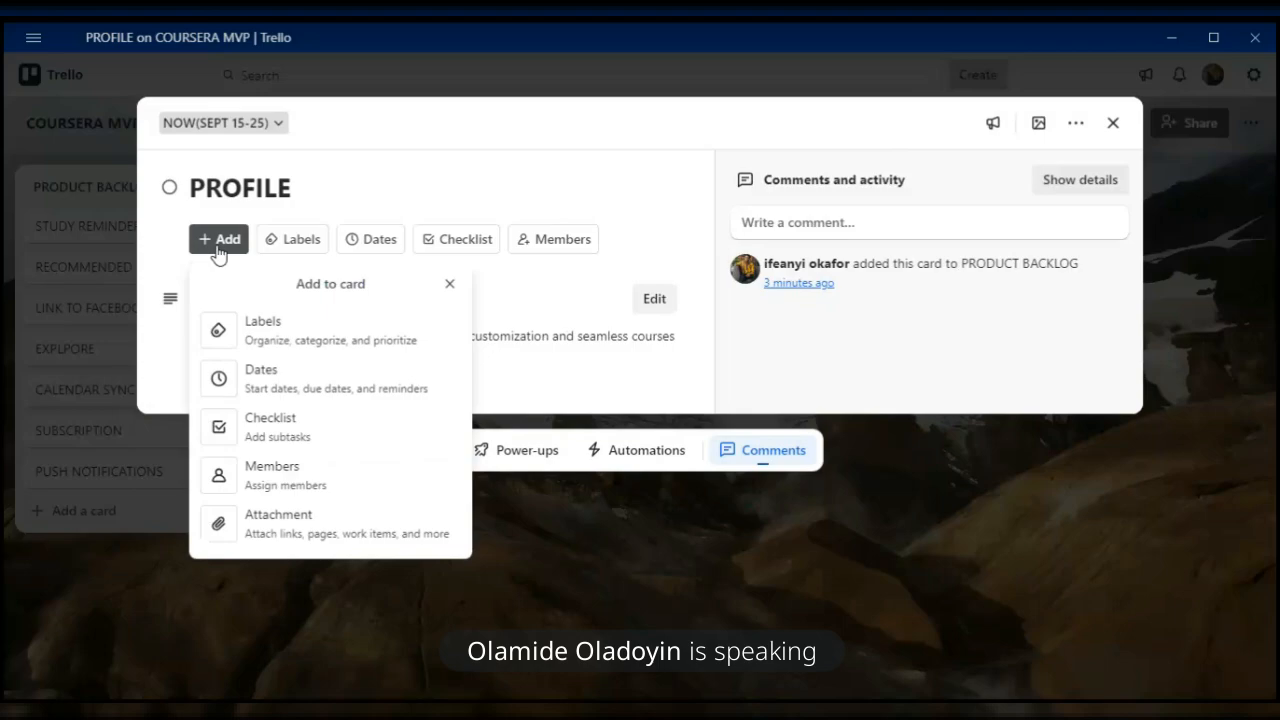
{"action": "left_click", "coordinate": [220, 538]}
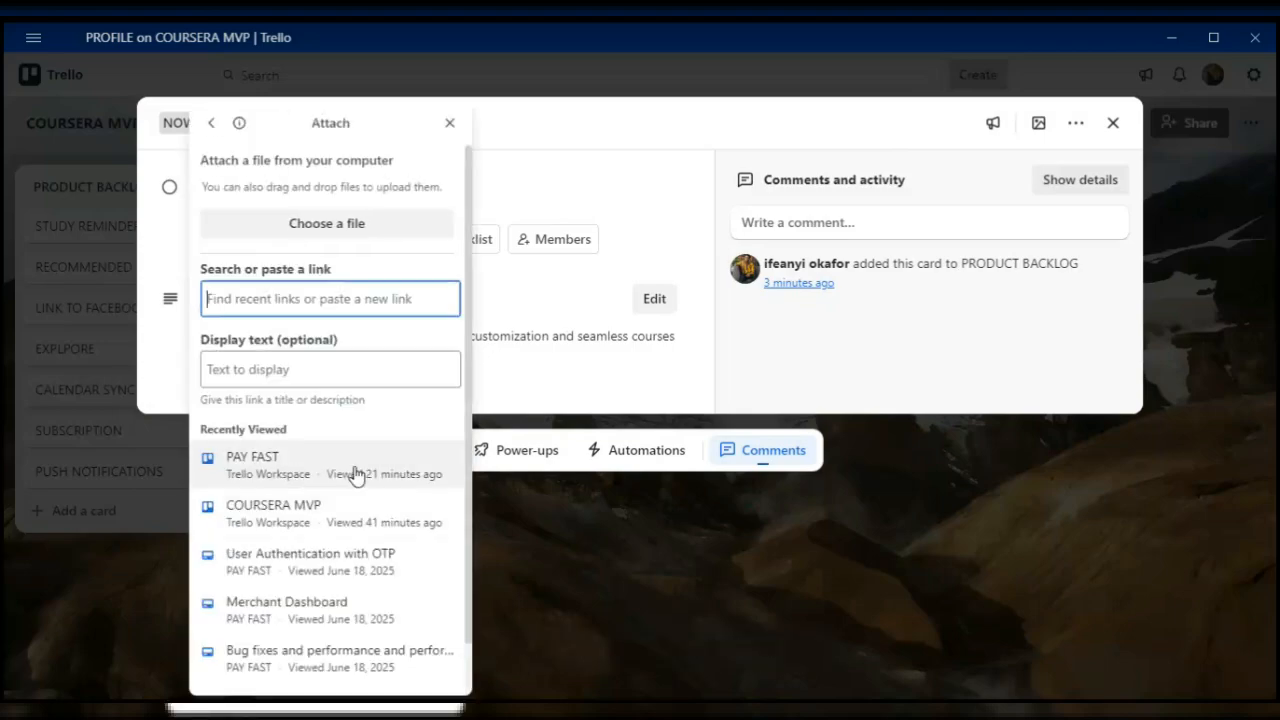
{"action": "scroll", "coordinate": [302, 530], "scroll_direction": "down", "scroll_amount": 1}
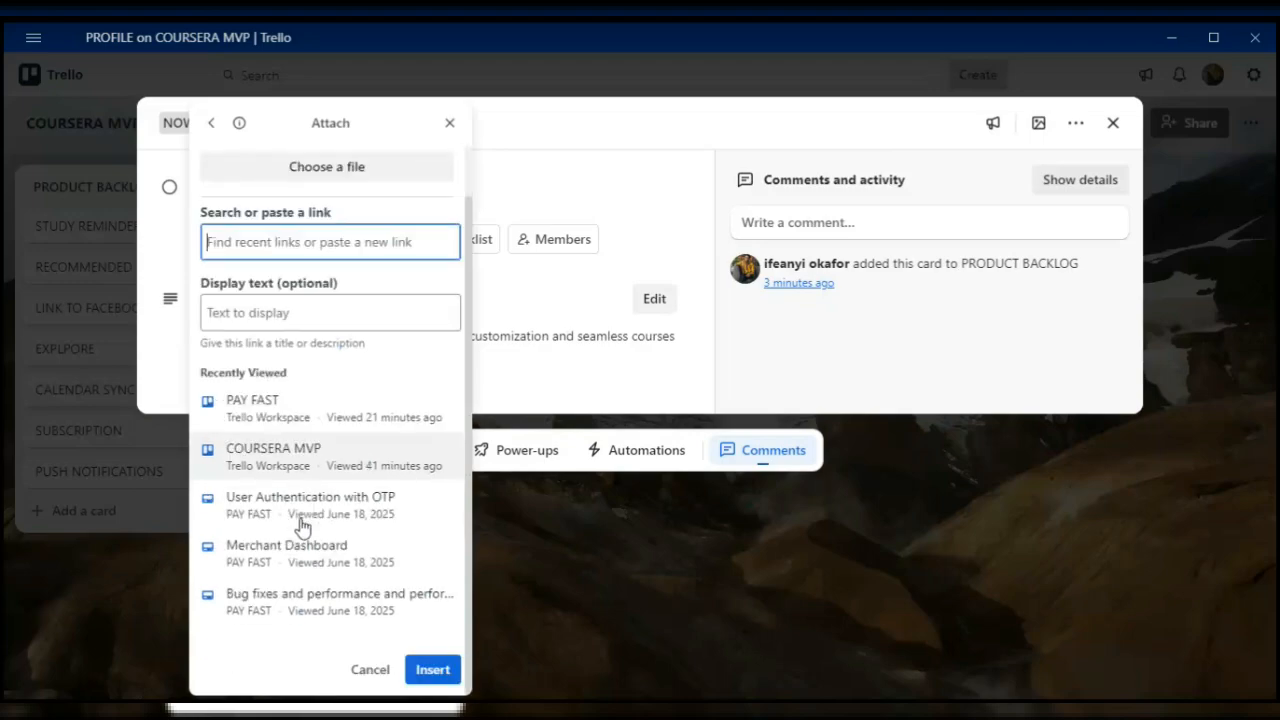
{"action": "scroll", "coordinate": [302, 527], "scroll_direction": "up", "scroll_amount": 1}
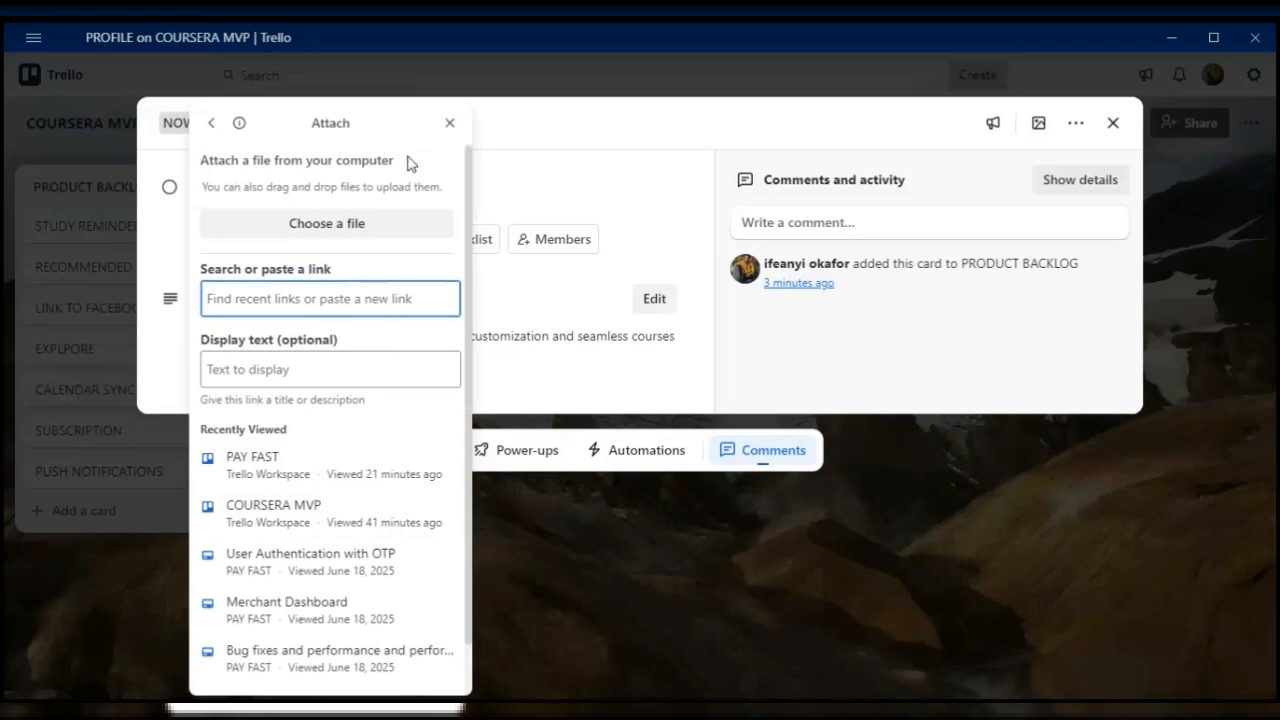
{"action": "left_click", "coordinate": [343, 230]}
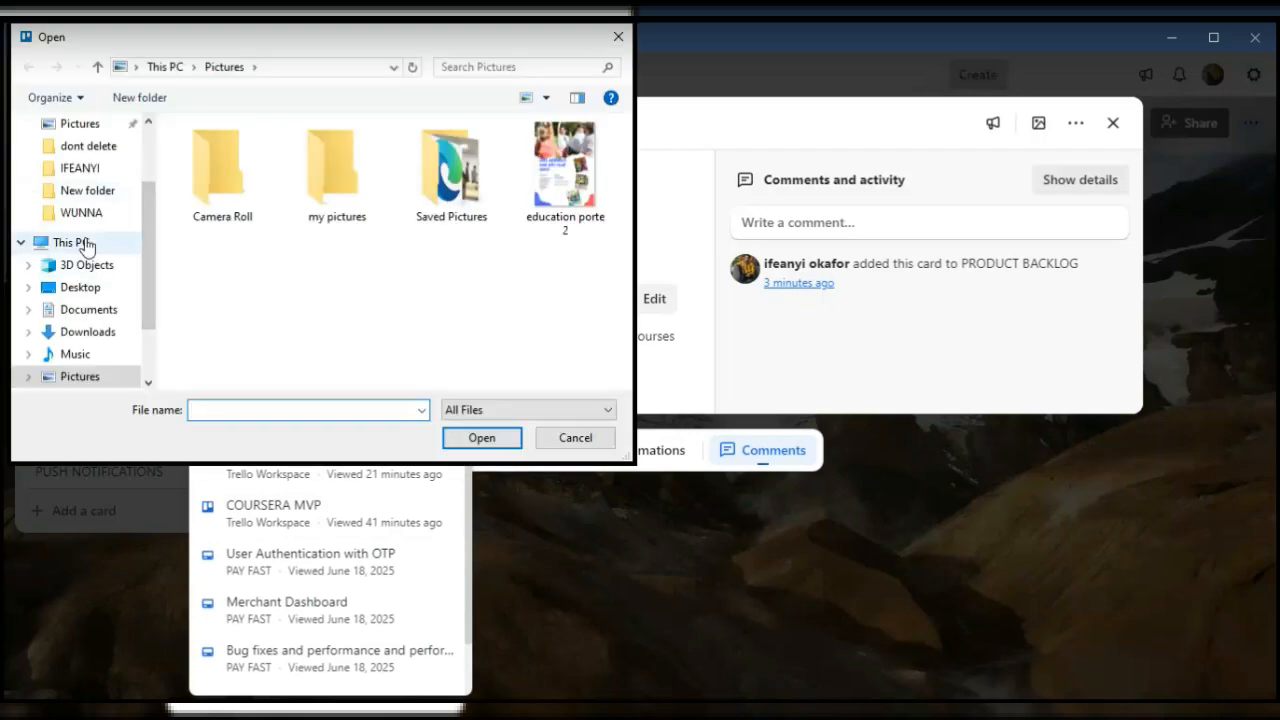
{"action": "scroll", "coordinate": [80, 243], "scroll_direction": "up", "scroll_amount": 2}
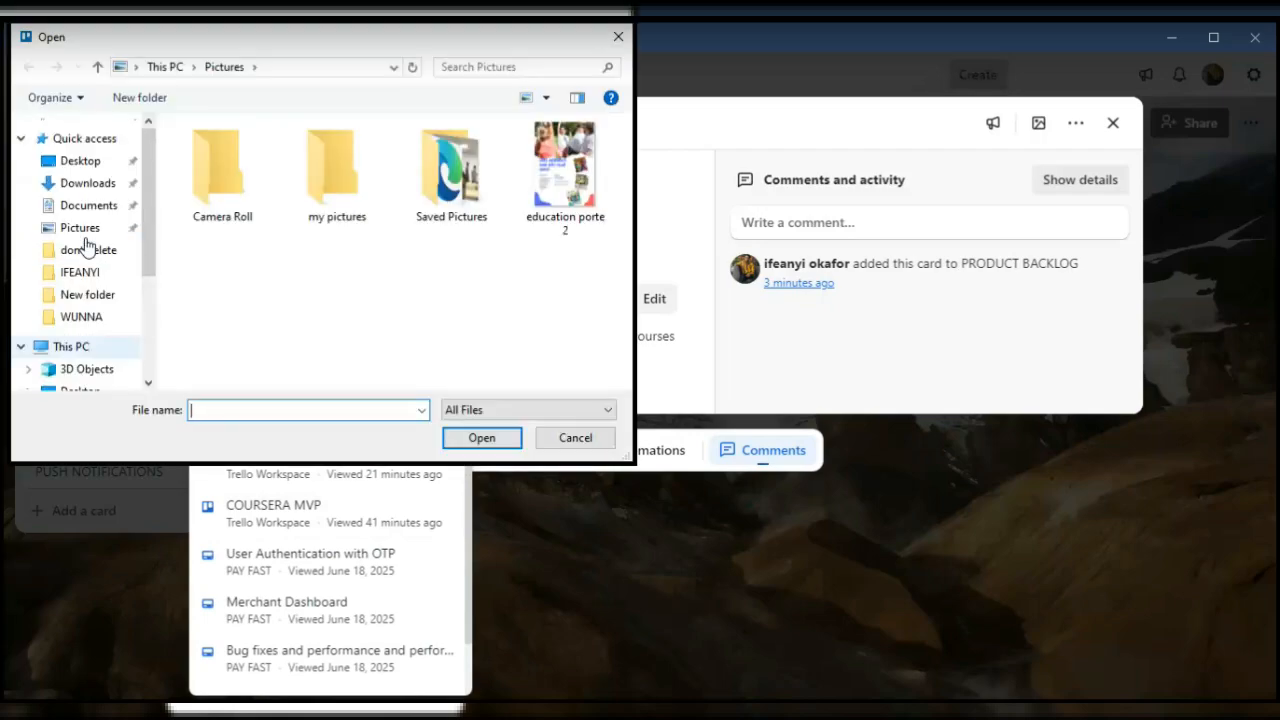
{"action": "left_click", "coordinate": [76, 186]}
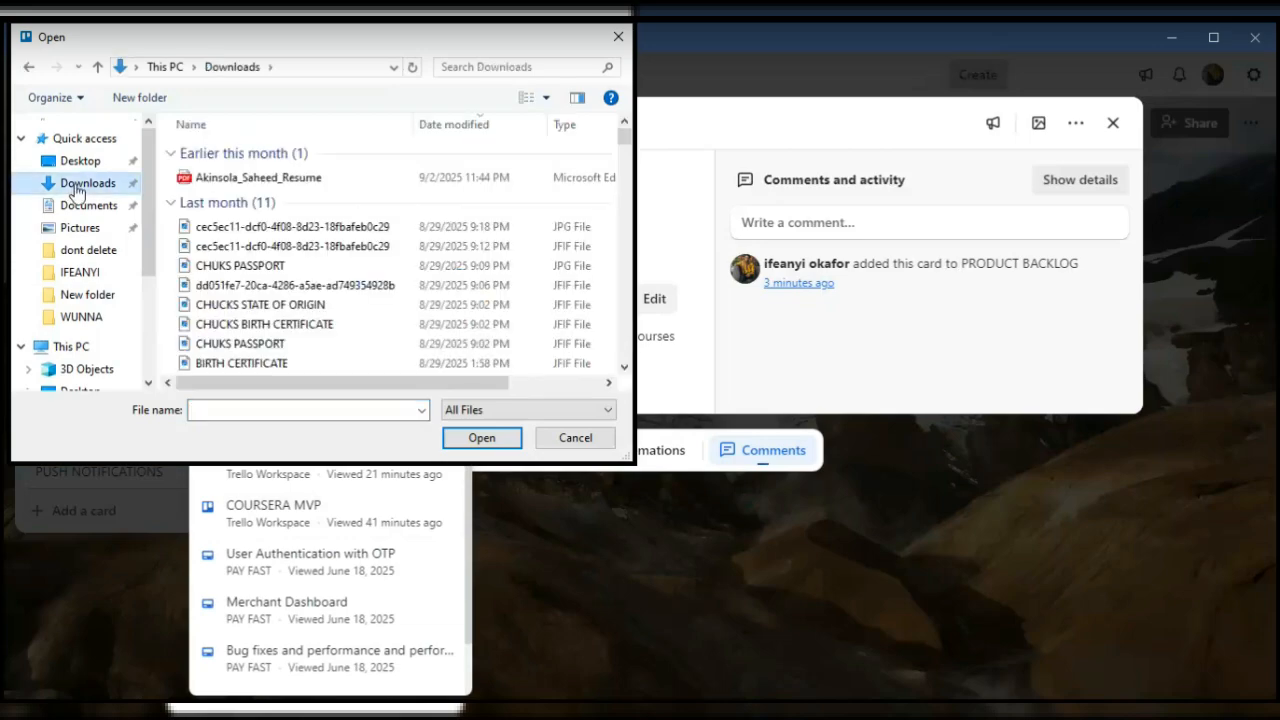
{"action": "scroll", "coordinate": [237, 300], "scroll_direction": "down", "scroll_amount": 5}
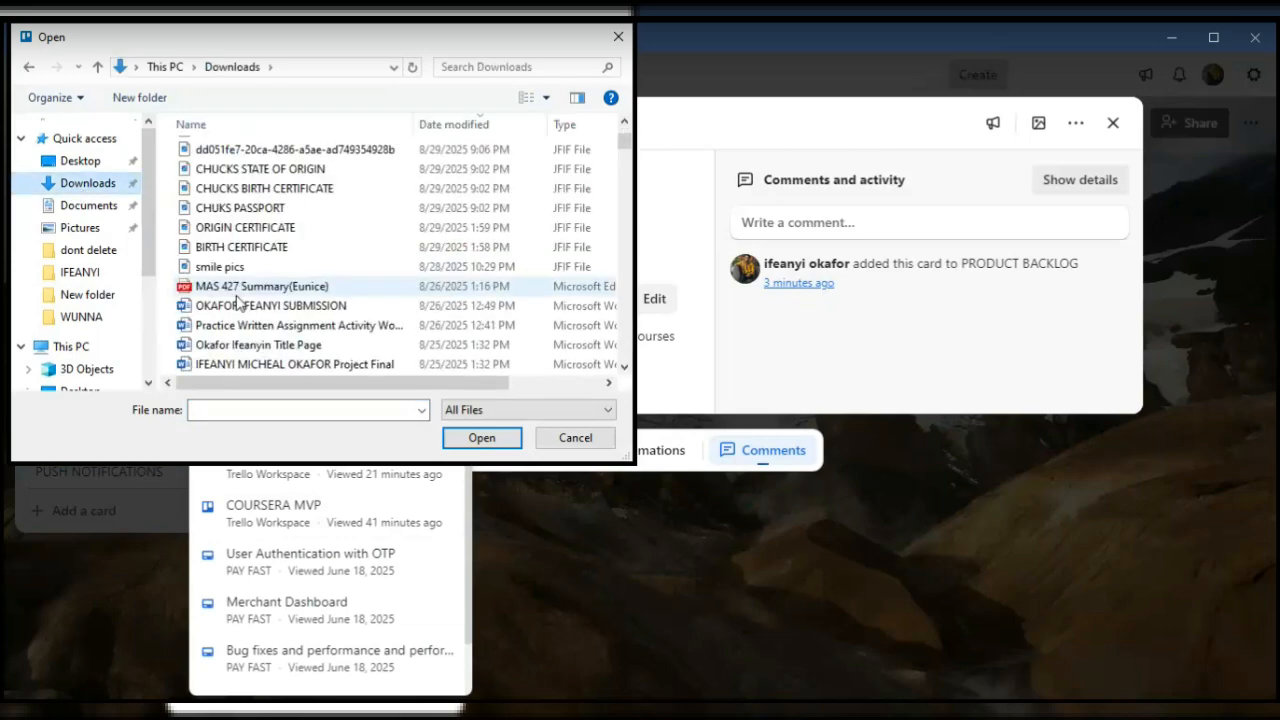
{"action": "scroll", "coordinate": [237, 300], "scroll_direction": "down", "scroll_amount": 2}
{"action": "scroll", "coordinate": [237, 300], "scroll_direction": "down", "scroll_amount": 3}
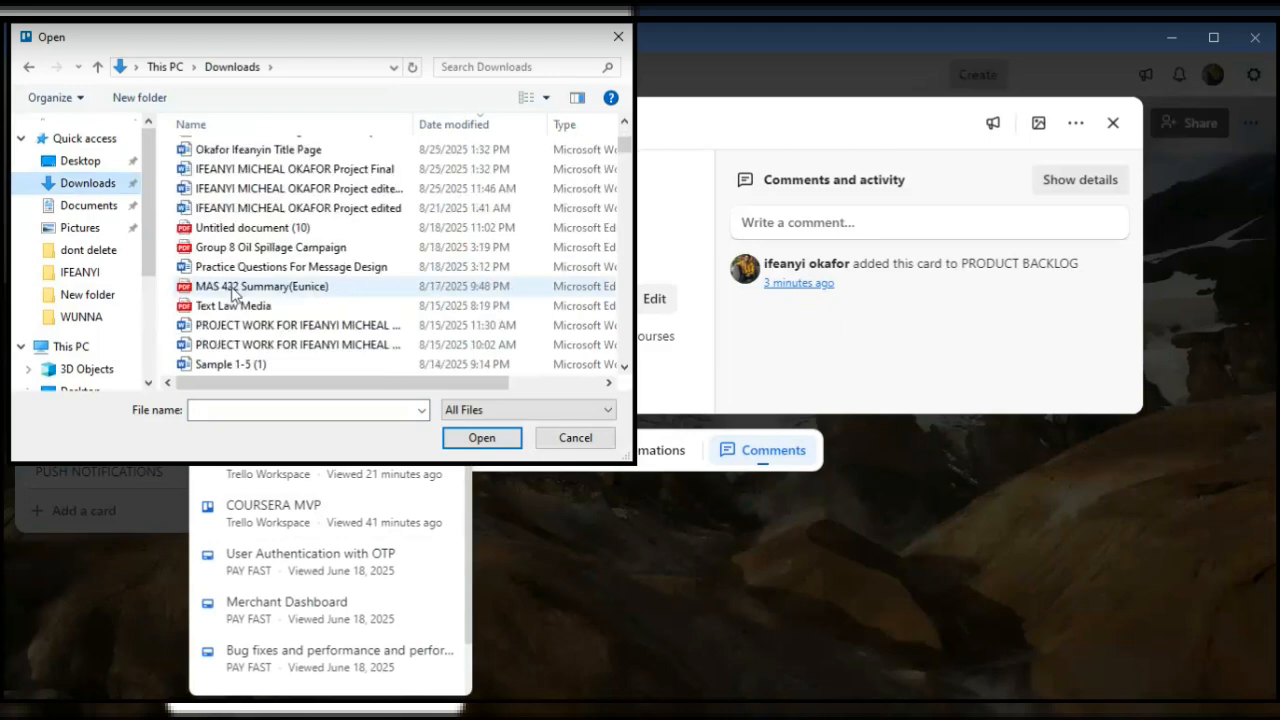
{"action": "scroll", "coordinate": [232, 290], "scroll_direction": "down", "scroll_amount": 2}
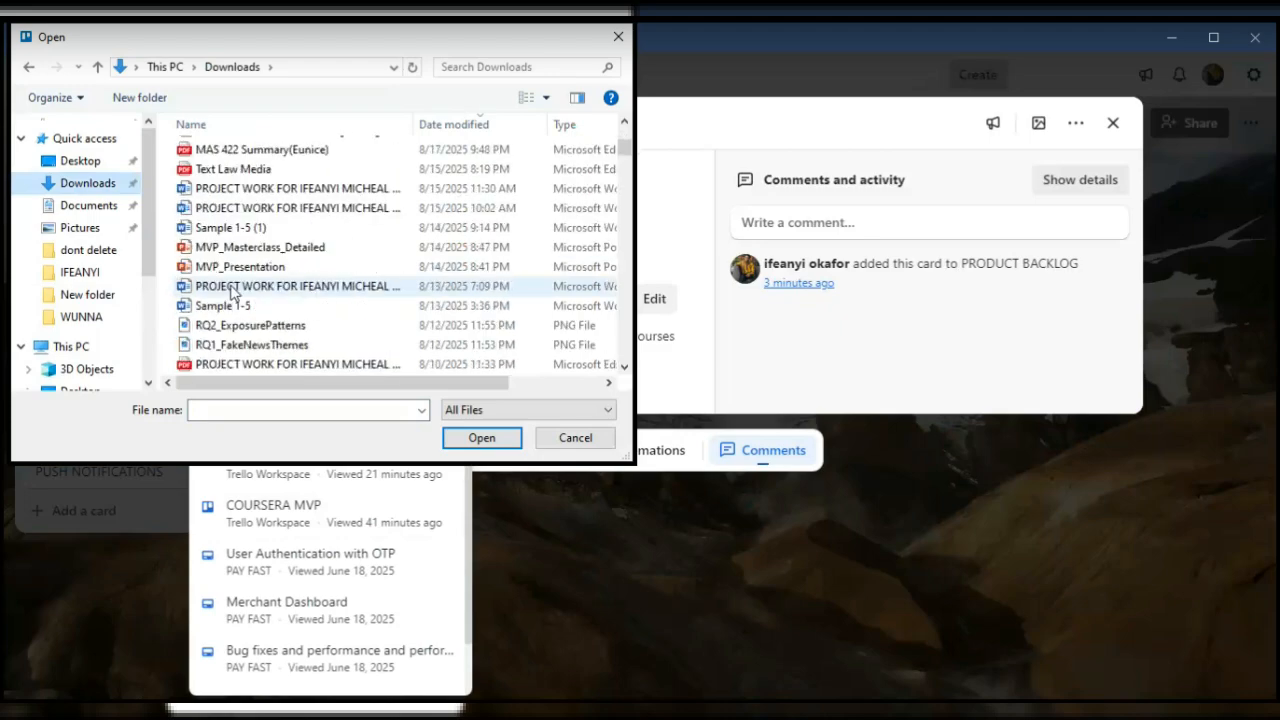
{"action": "scroll", "coordinate": [232, 290], "scroll_direction": "down", "scroll_amount": 2}
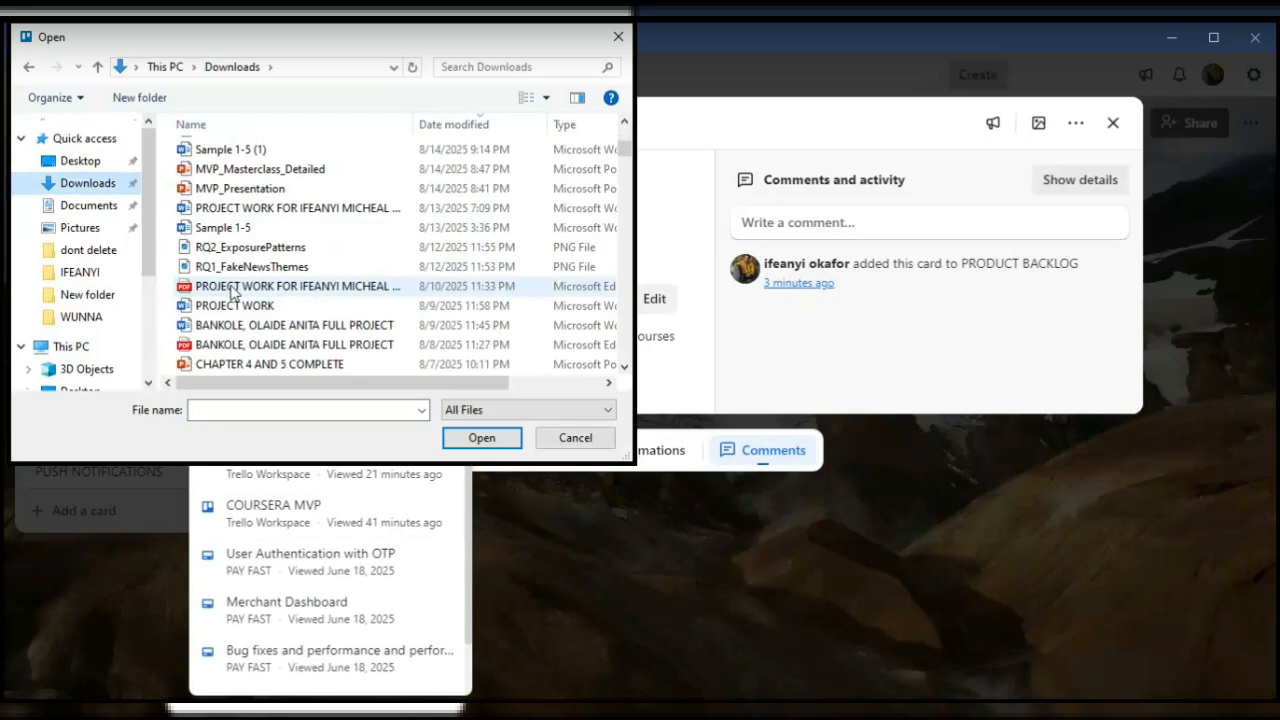
{"action": "scroll", "coordinate": [232, 290], "scroll_direction": "down", "scroll_amount": 1}
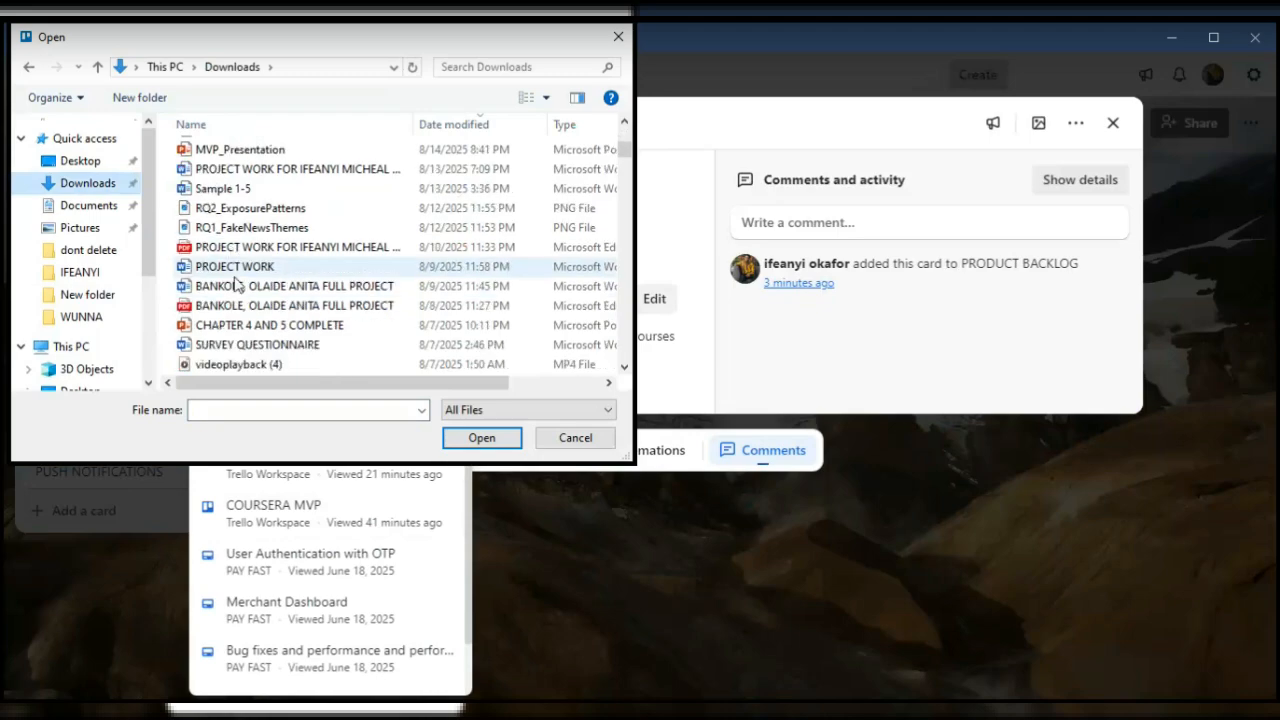
{"action": "left_click", "coordinate": [572, 439]}
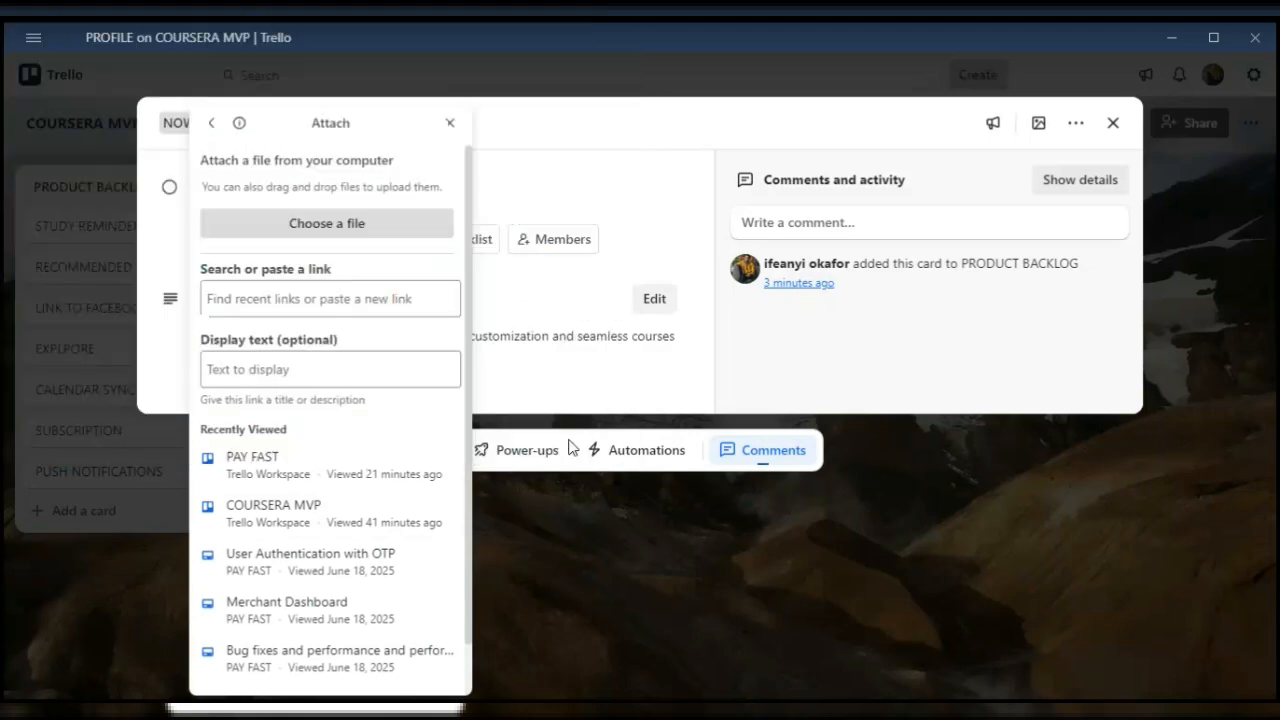
{"action": "left_click", "coordinate": [447, 123]}
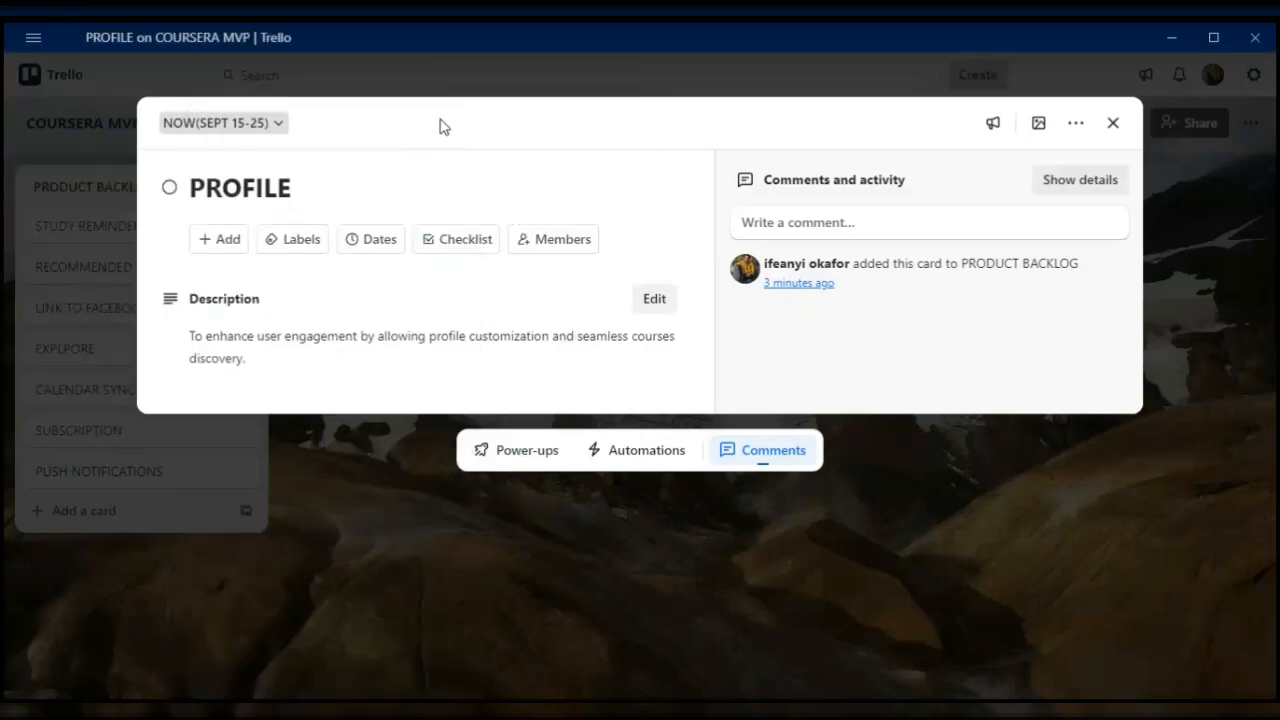
- Check which board members can be assigned to the PROFILE card and close the card
{"action": "left_click", "coordinate": [548, 238]}
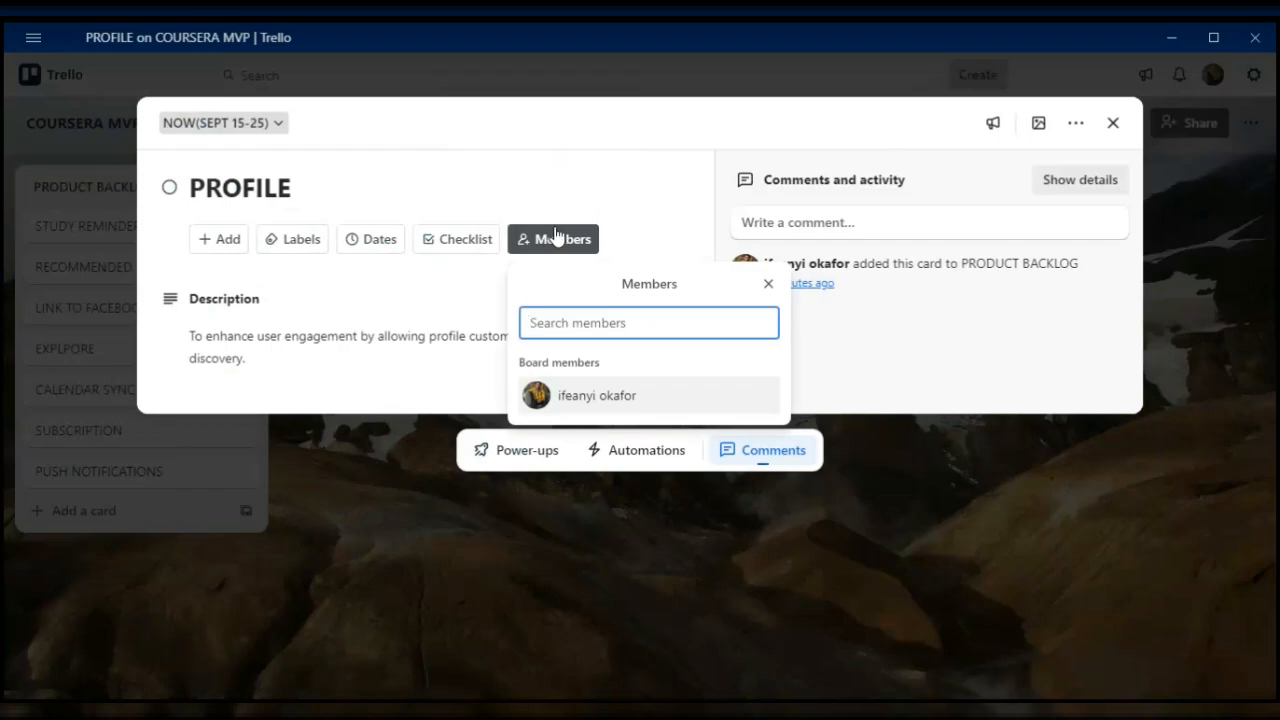
{"action": "left_click", "coordinate": [768, 283]}
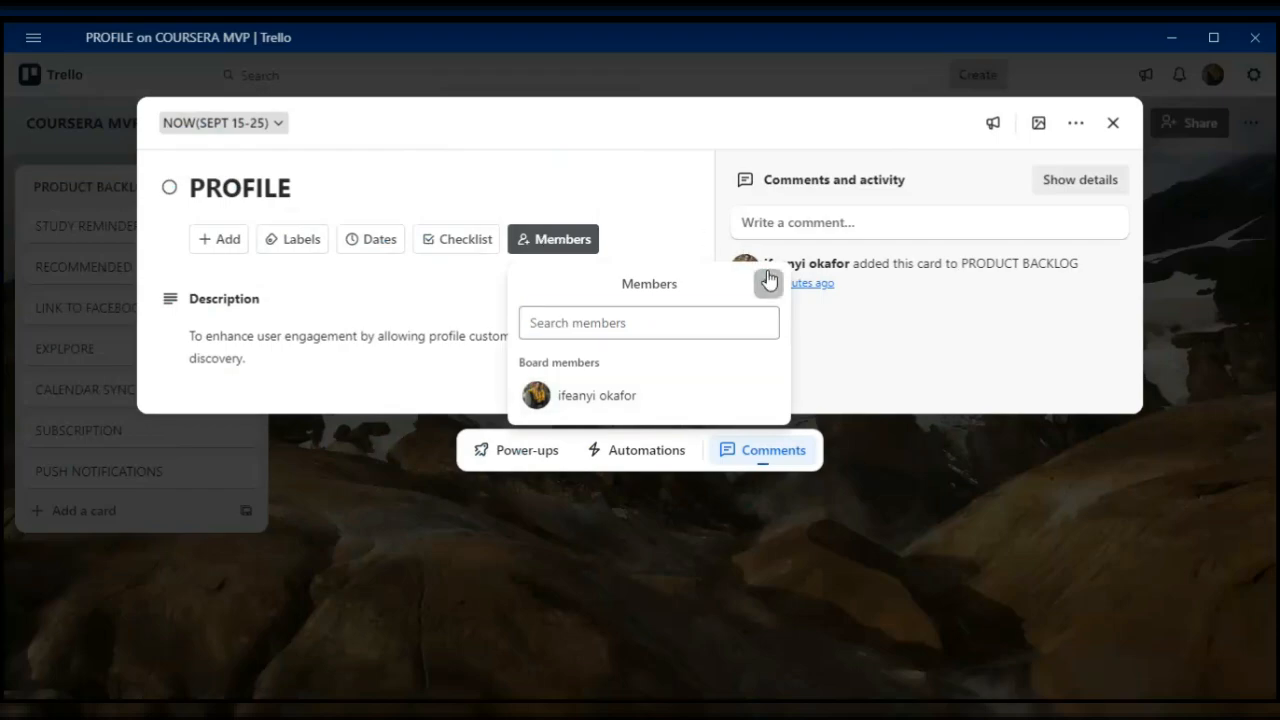
{"action": "left_click", "coordinate": [1114, 135]}
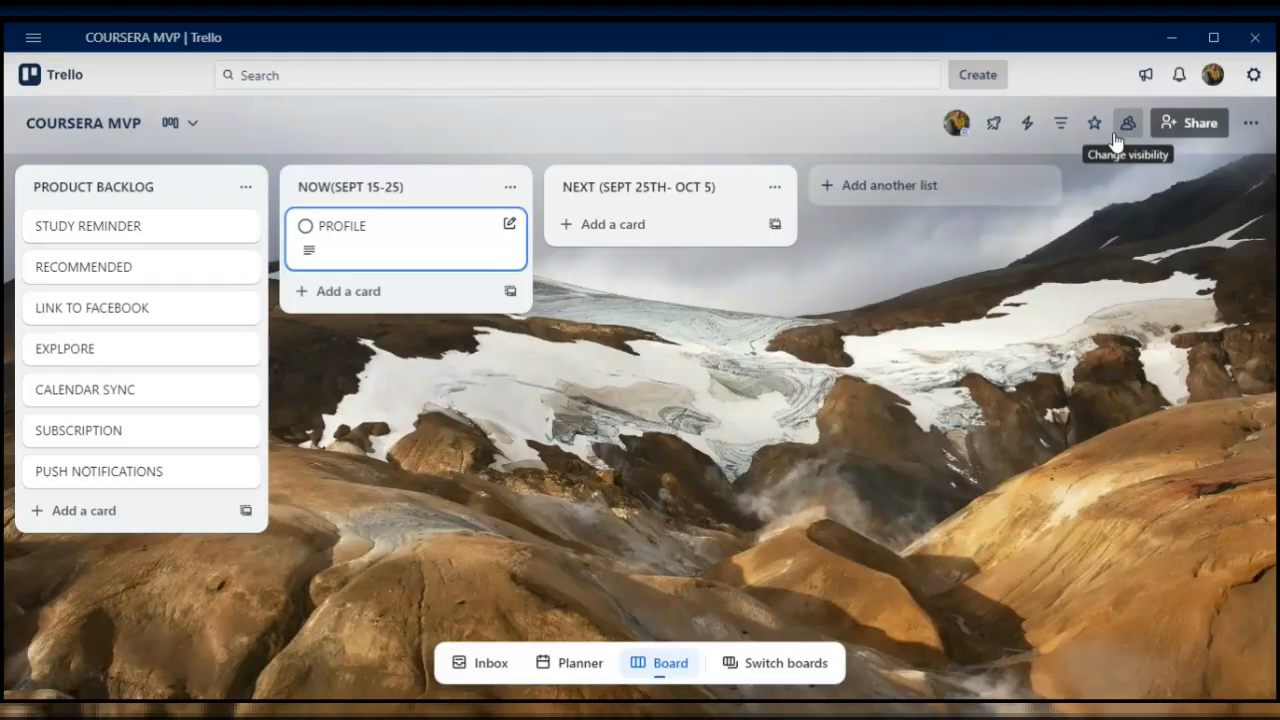
- Create a share link for the COURSERA MVP board that lets anyone with it join as a member
{"action": "left_click", "coordinate": [1190, 124]}
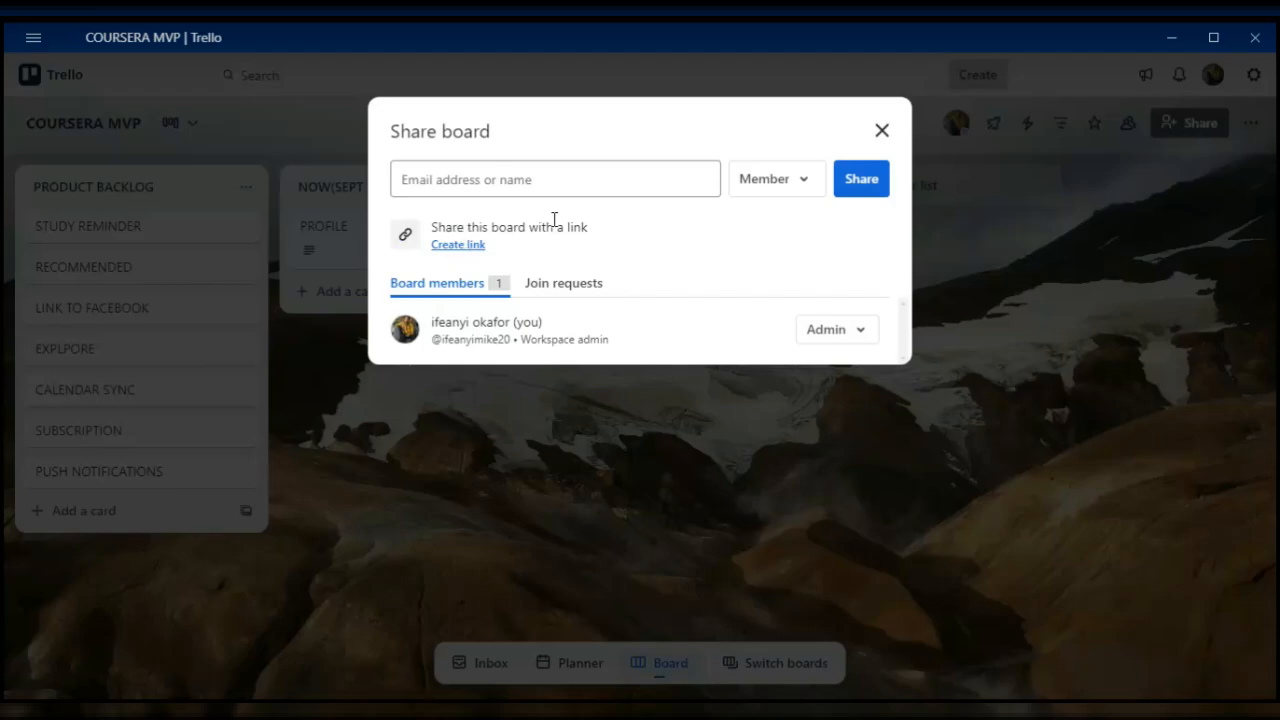
{"action": "left_click", "coordinate": [767, 192]}
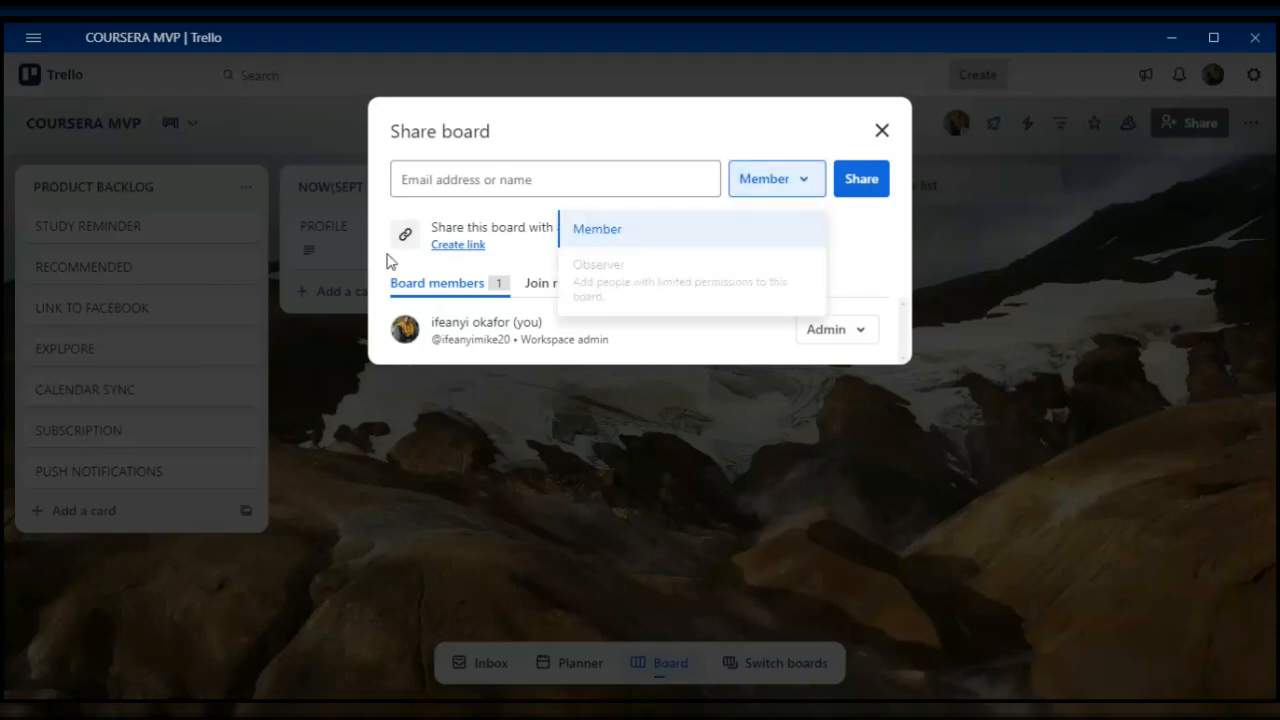
{"action": "left_click", "coordinate": [457, 245]}
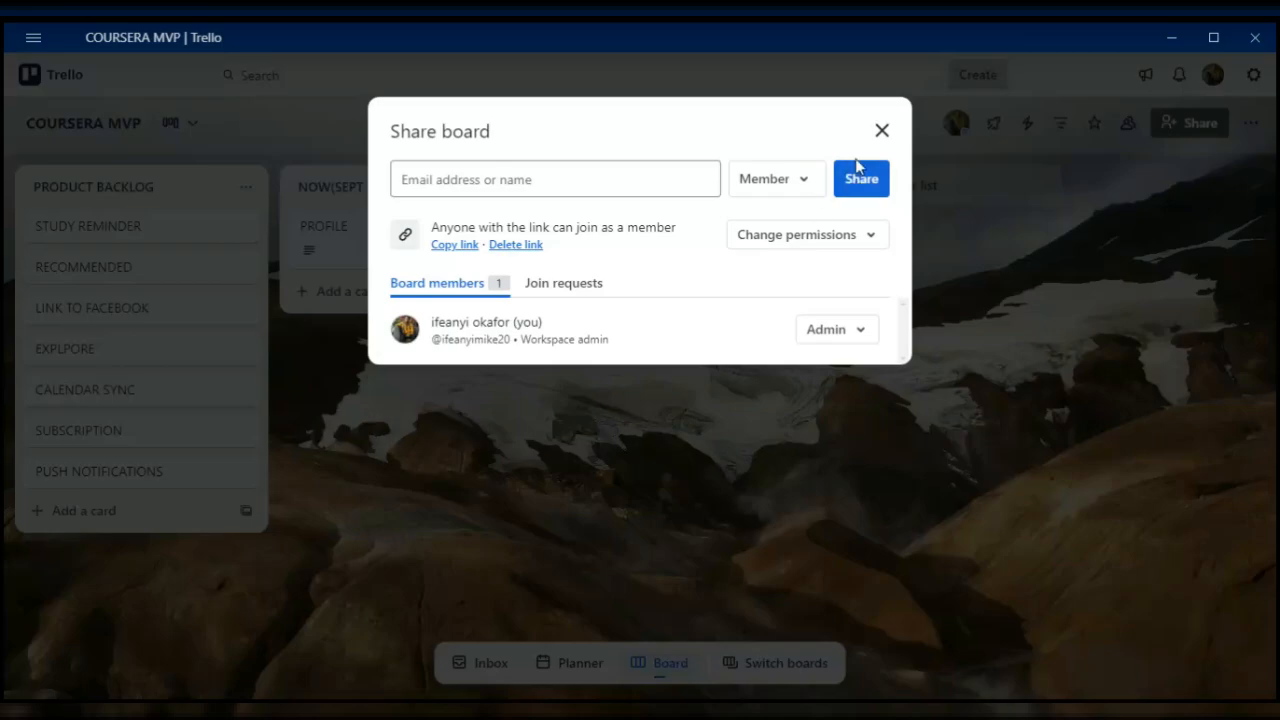
- Close the board sharing dialog and add an EASY GOOGLE SIGN IN card to the PRODUCT BACKLOG list
{"action": "left_click", "coordinate": [884, 142]}
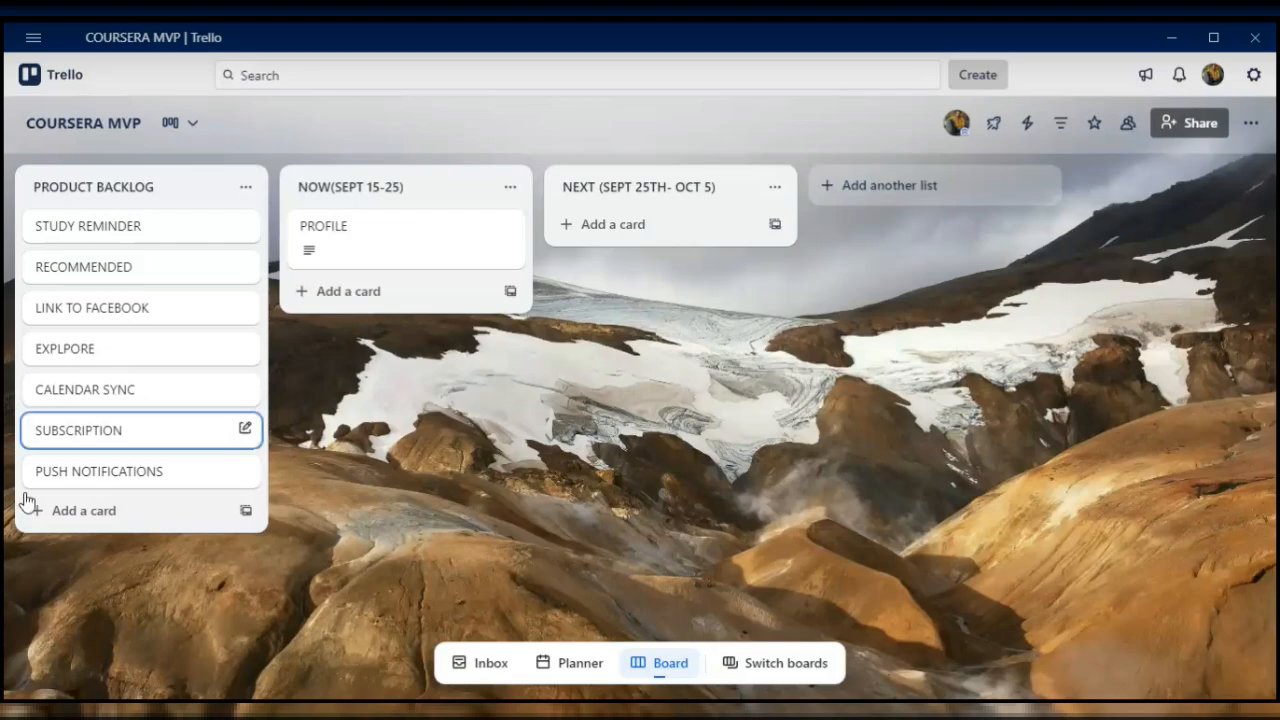
{"action": "left_click", "coordinate": [73, 515]}
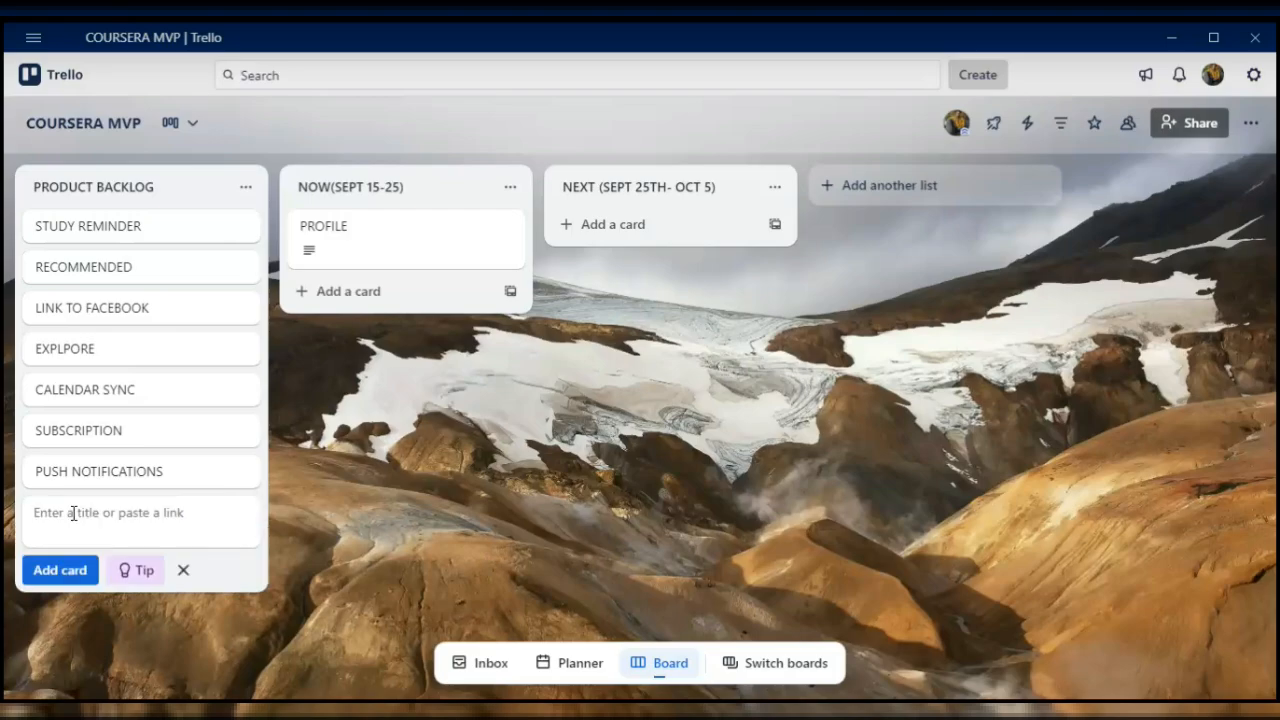
{"action": "type", "text": "EAS"}
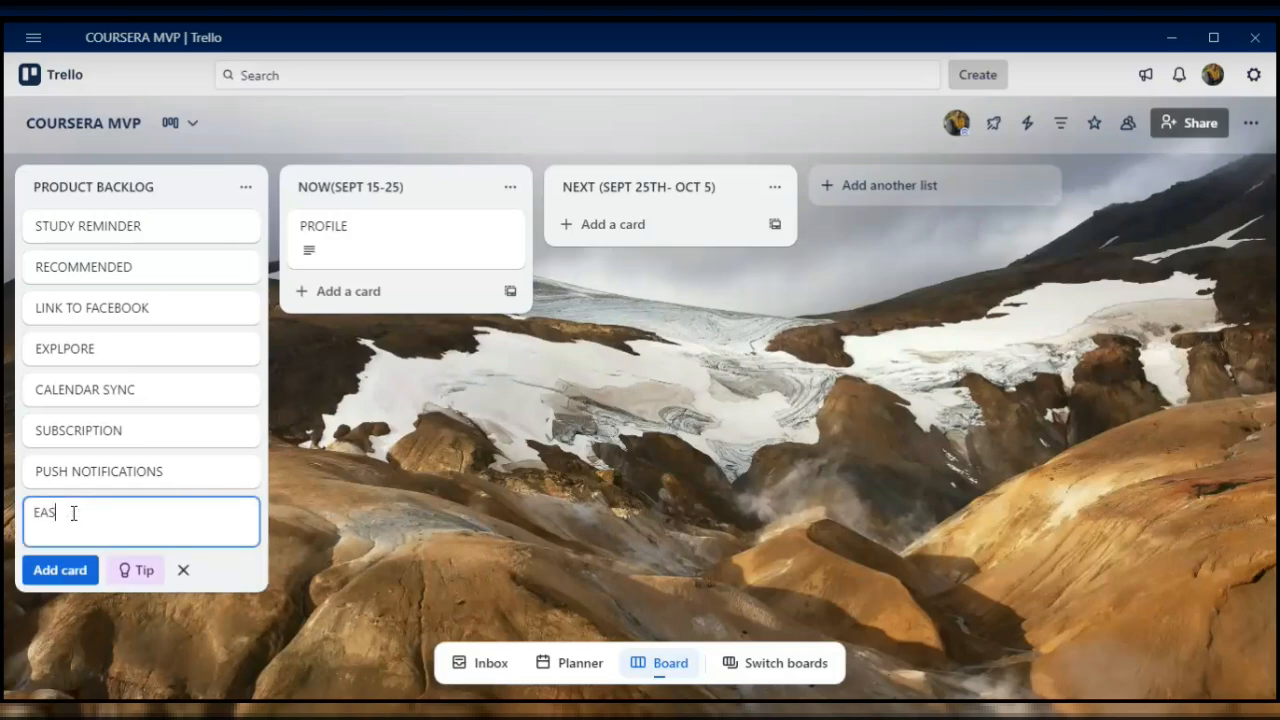
{"action": "type", "text": "Y COOGLE SIGN IN"}
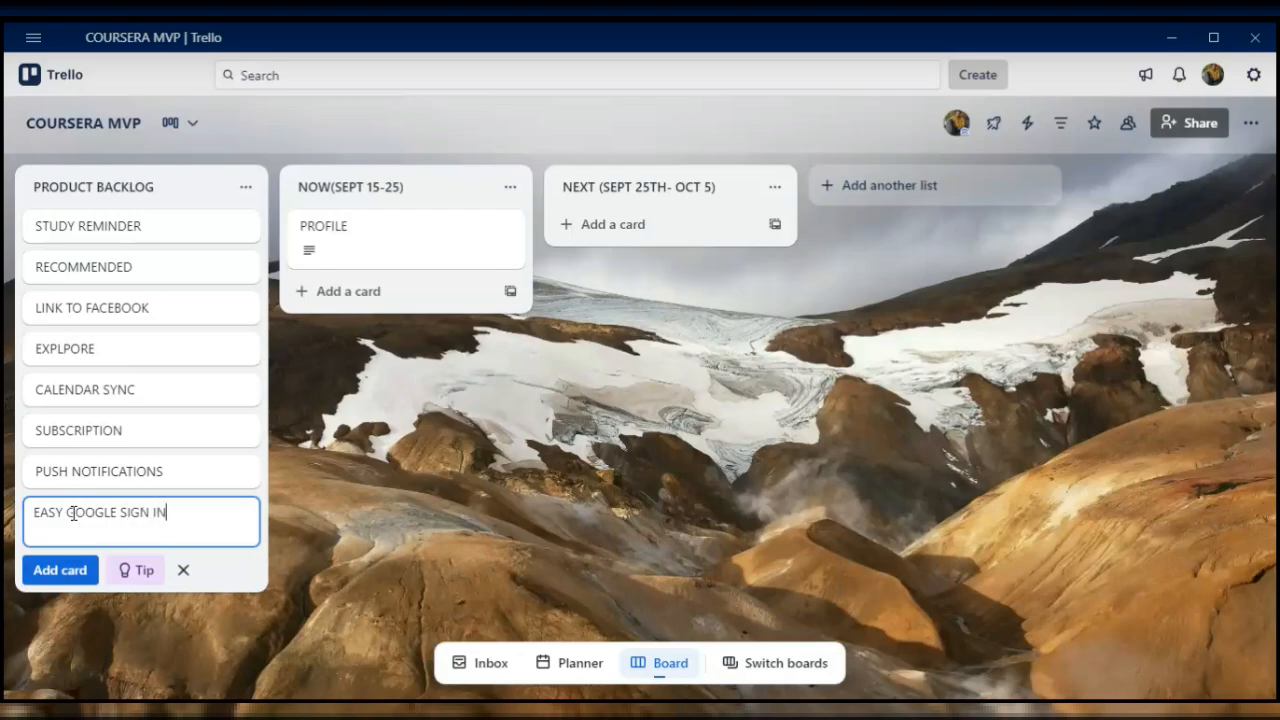
{"action": "key", "text": "Return"}
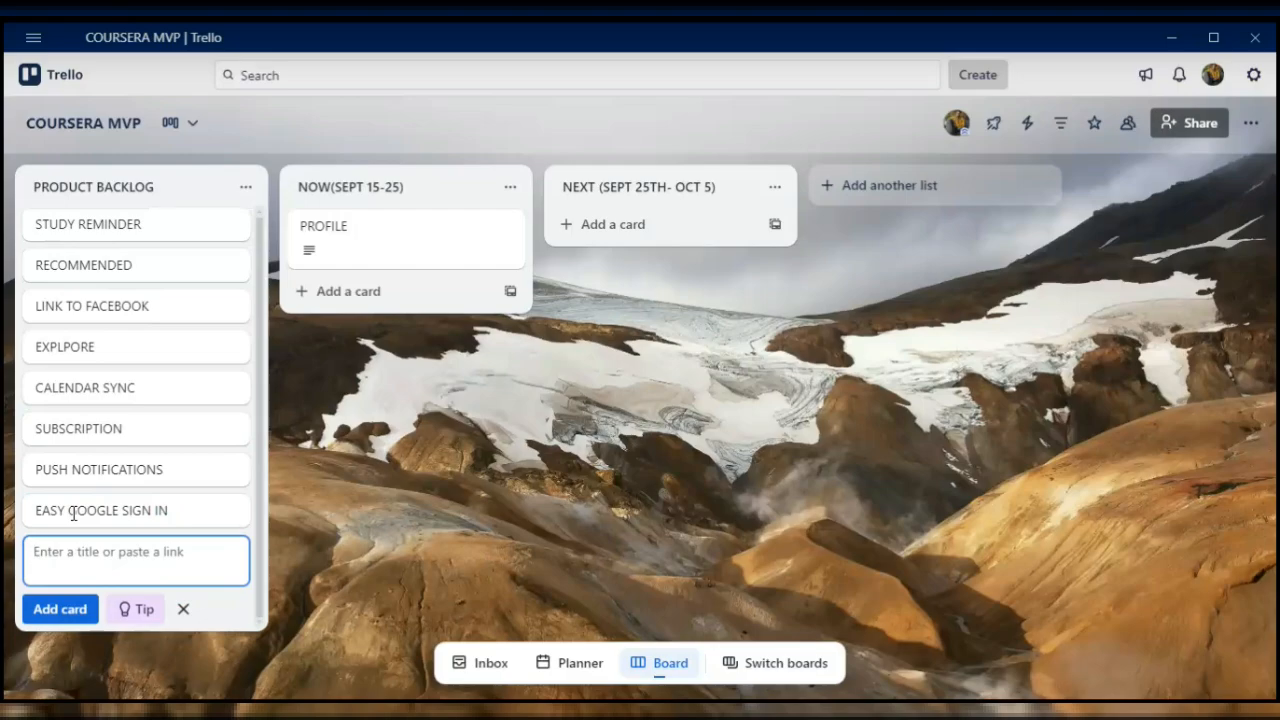
- Add a VIDEO INTEGRATION card to the end of the PRODUCT BACKLOG list
{"action": "type", "text": "VID"}
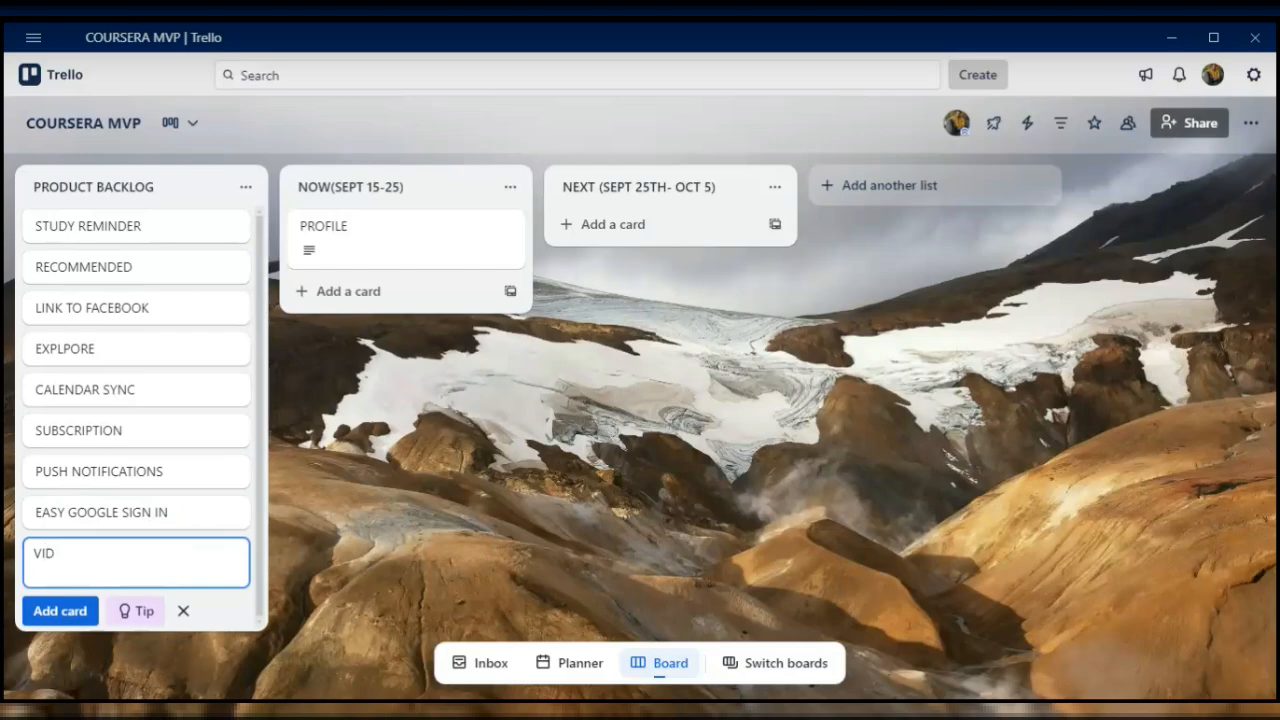
{"action": "type", "text": "EO INTEGRATION"}
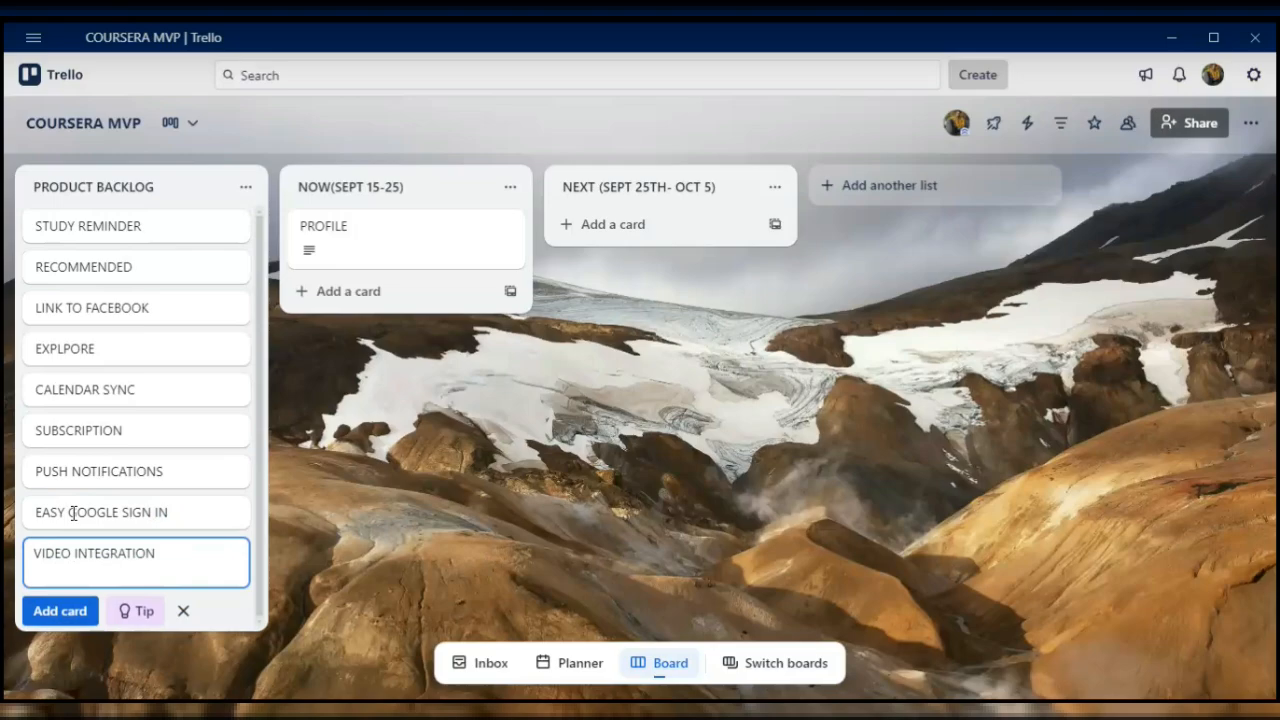
{"action": "key", "text": "Return"}
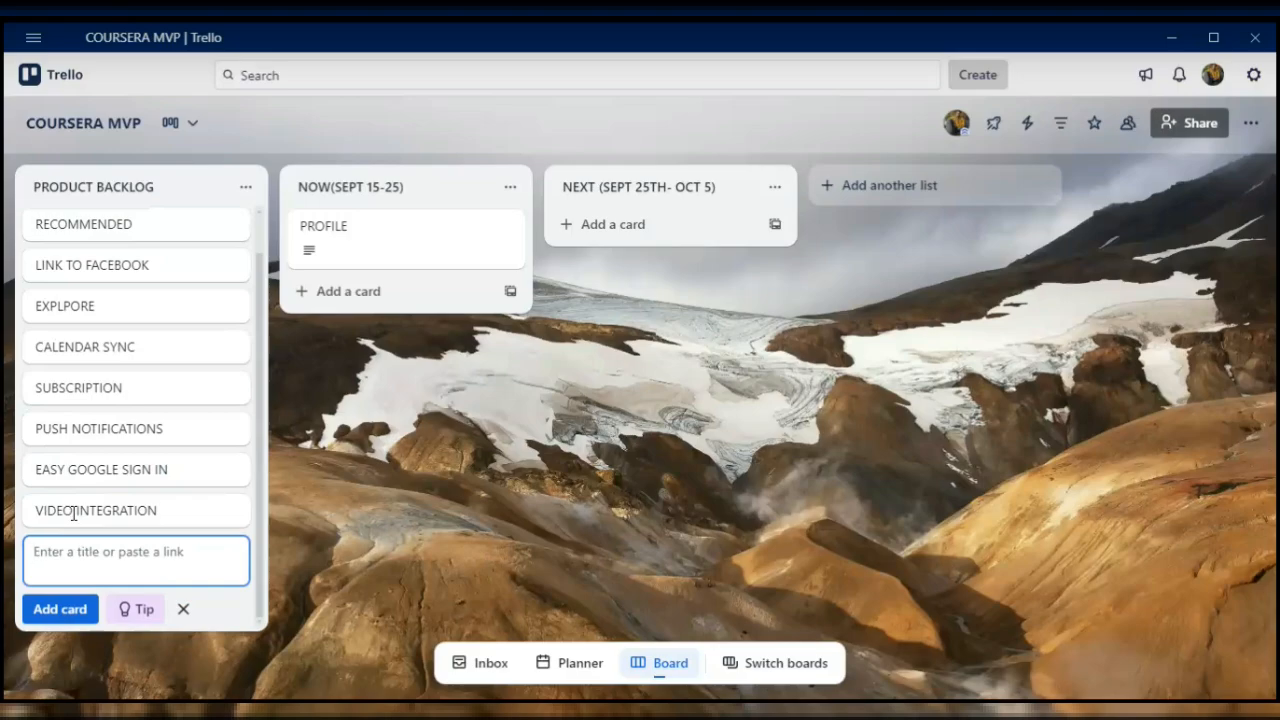
- Add a VIDEO CAPTION card to the end of the PRODUCT BACKLOG list
{"action": "type", "text": "VIDEO "}
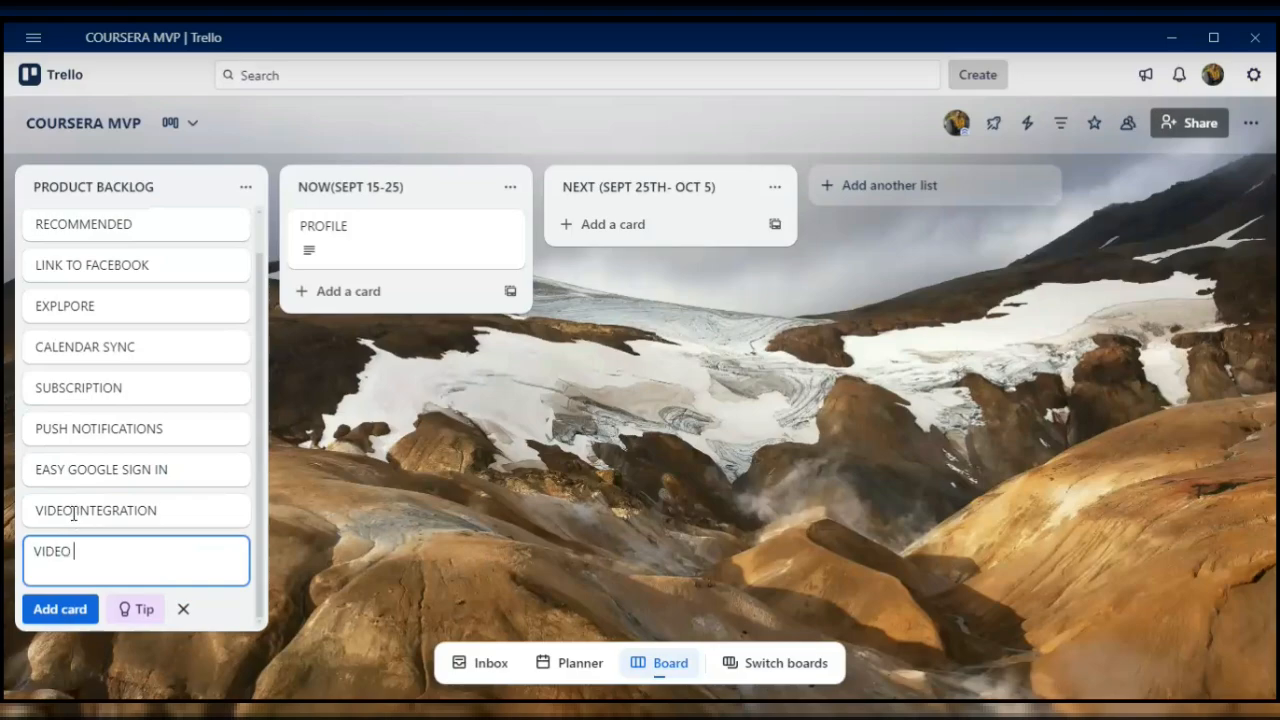
{"action": "type", "text": "CAPTION"}
{"action": "key", "text": "Return"}
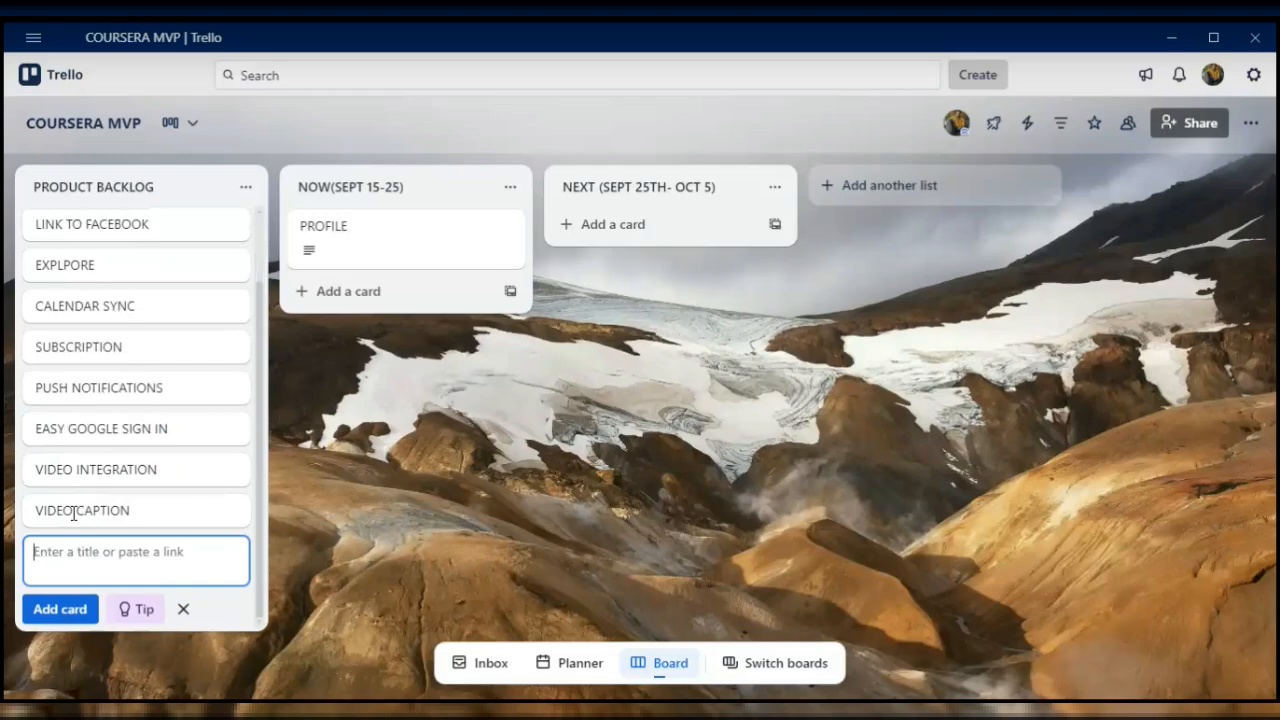
- Add the cards COMMUNITY and USE COUSERA OFFLINE to the PRODUCT BACKLOG list
{"action": "type", "text": "COMM"}
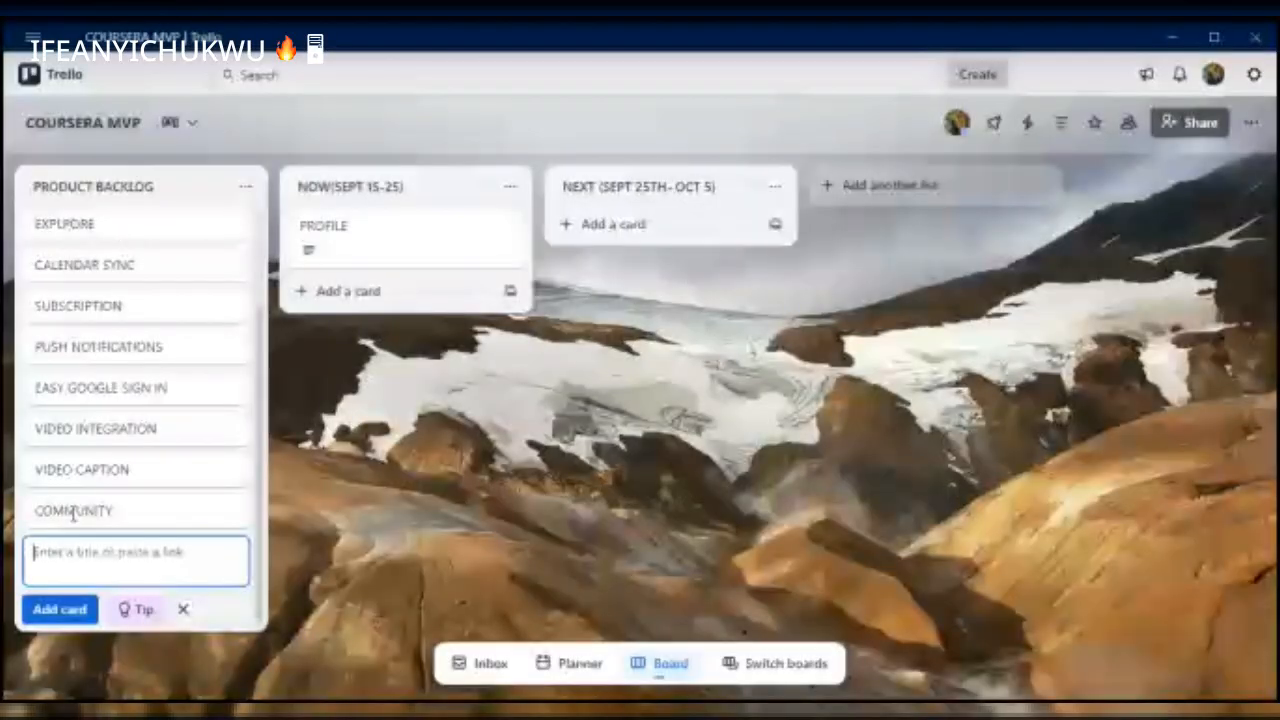
{"action": "type", "text": "USE"}
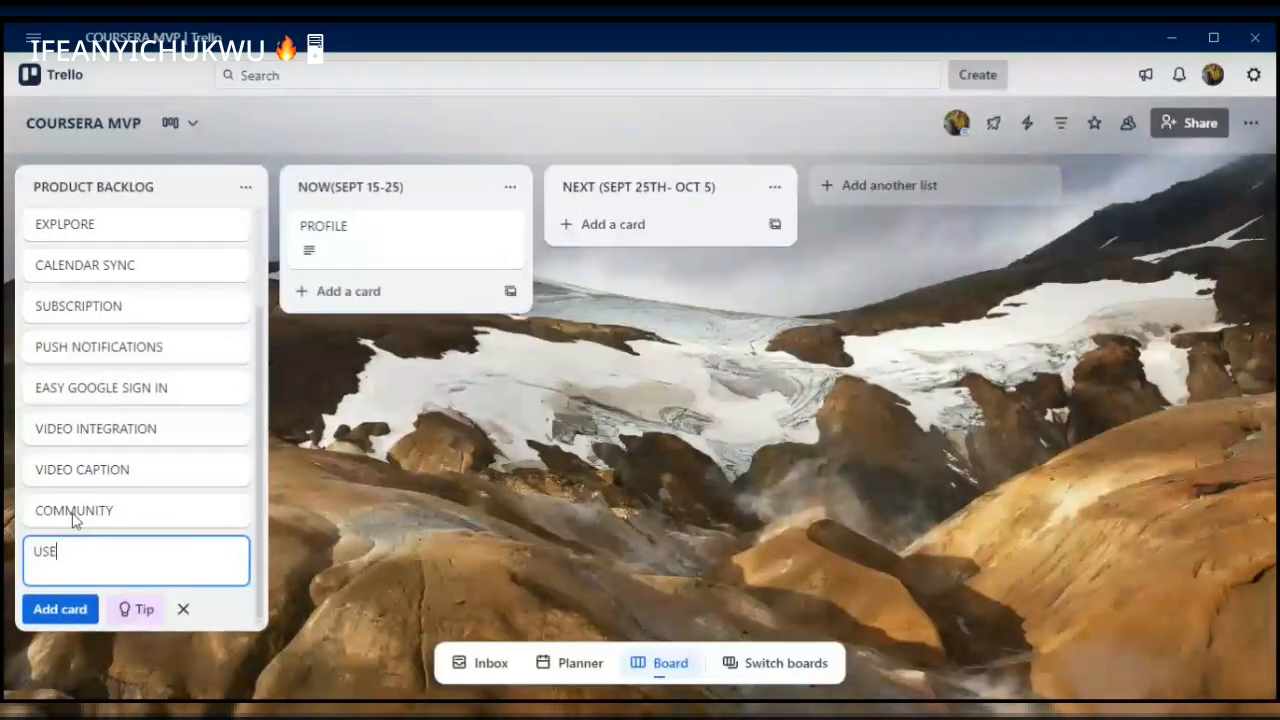
{"action": "type", "text": " COUSE"}
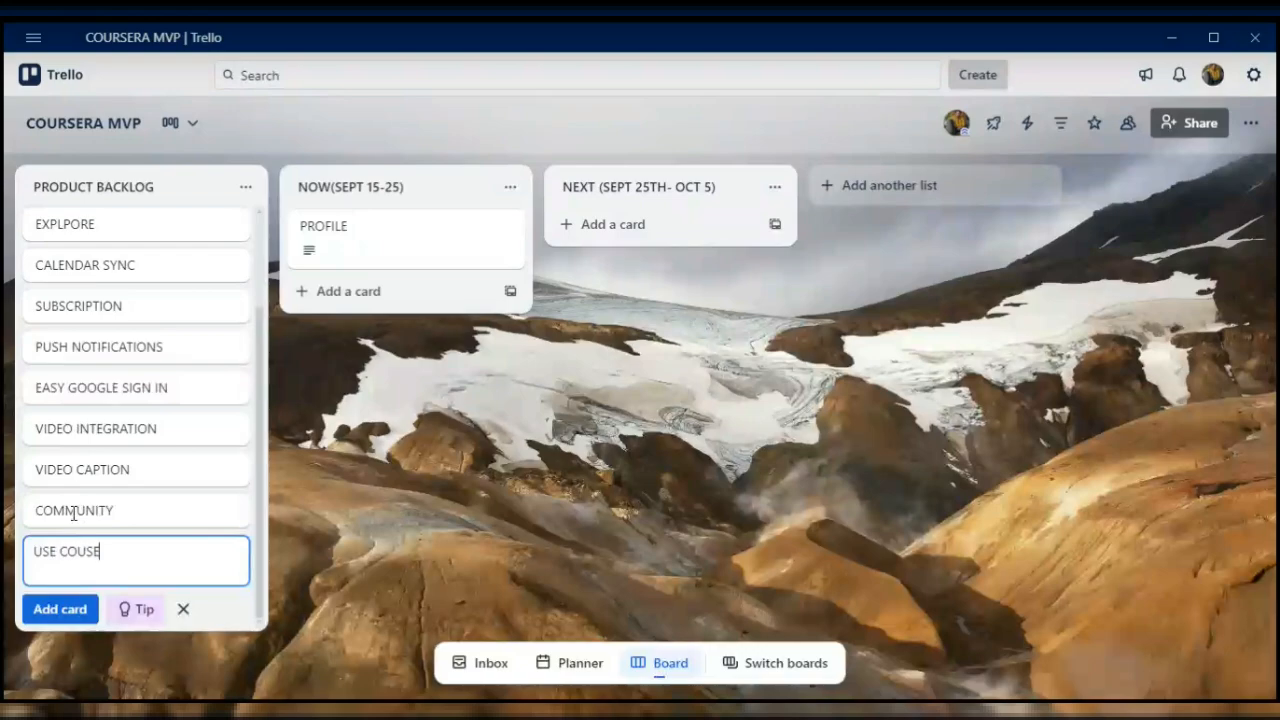
{"action": "type", "text": "RA OFFLINE"}
{"action": "key", "text": "Return"}
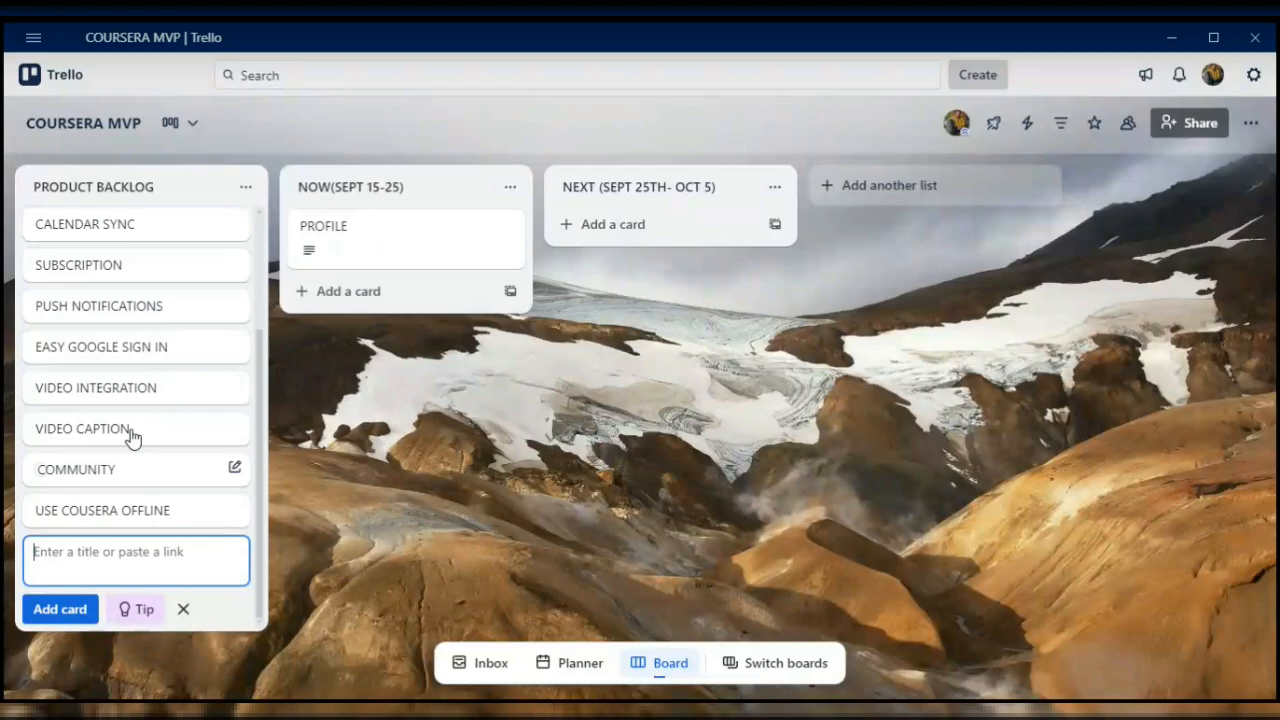
- Review all the feature cards in the PRODUCT BACKLOG list from first to last
{"action": "key", "text": "Escape"}
{"action": "scroll", "coordinate": [136, 397], "scroll_direction": "up", "scroll_amount": 3}
{"action": "scroll", "coordinate": [136, 397], "scroll_direction": "down", "scroll_amount": 1}
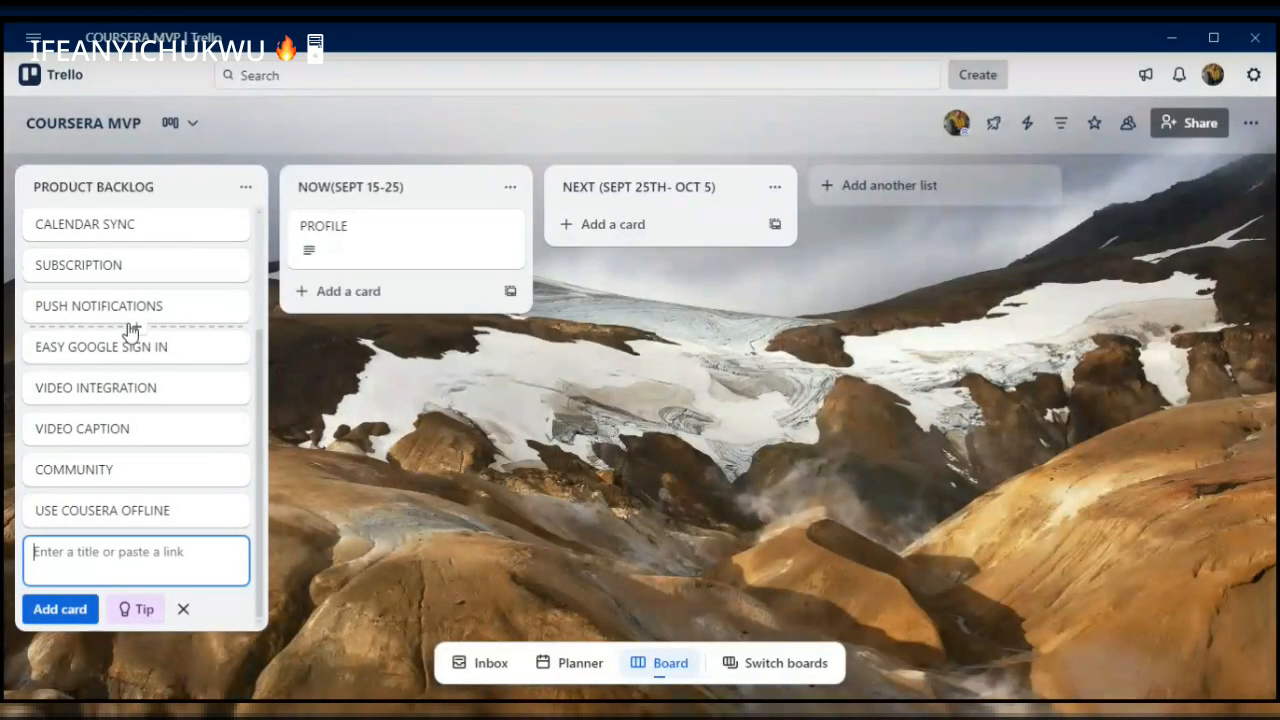
{"action": "key", "text": "Escape"}
{"action": "scroll", "coordinate": [126, 331], "scroll_direction": "up", "scroll_amount": 5}
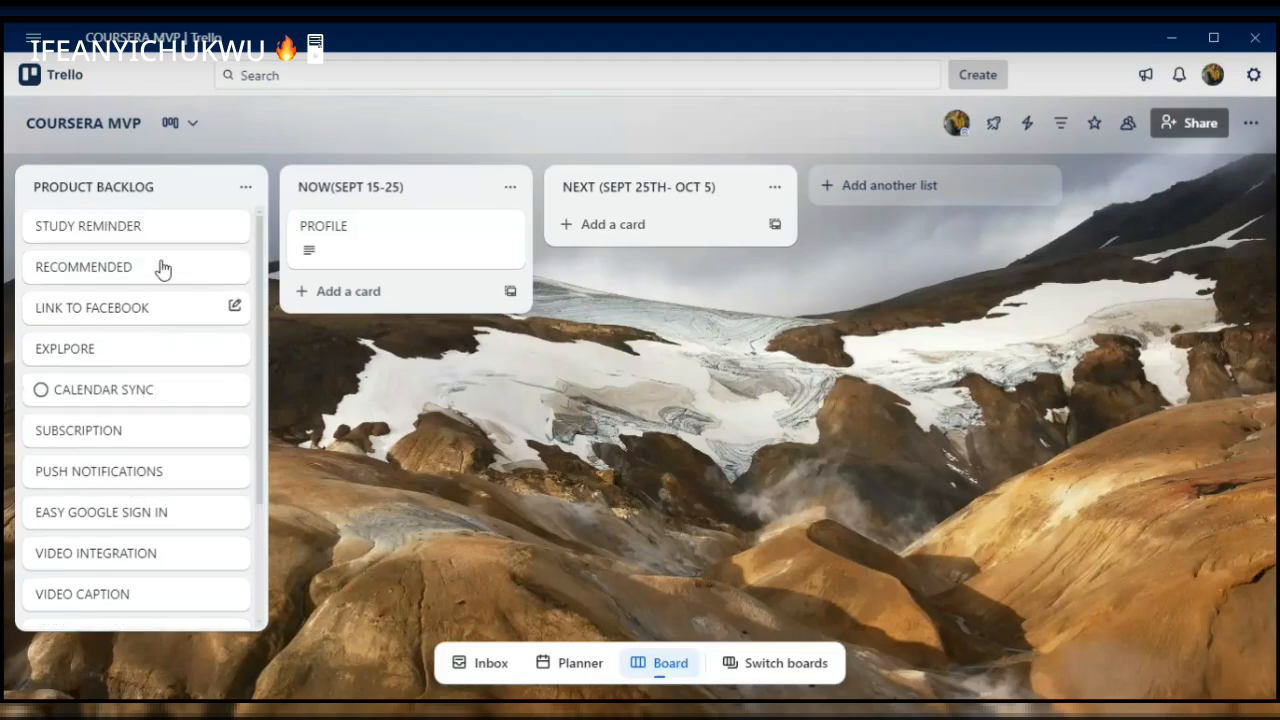
{"action": "scroll", "coordinate": [133, 557], "scroll_direction": "down", "scroll_amount": 2}
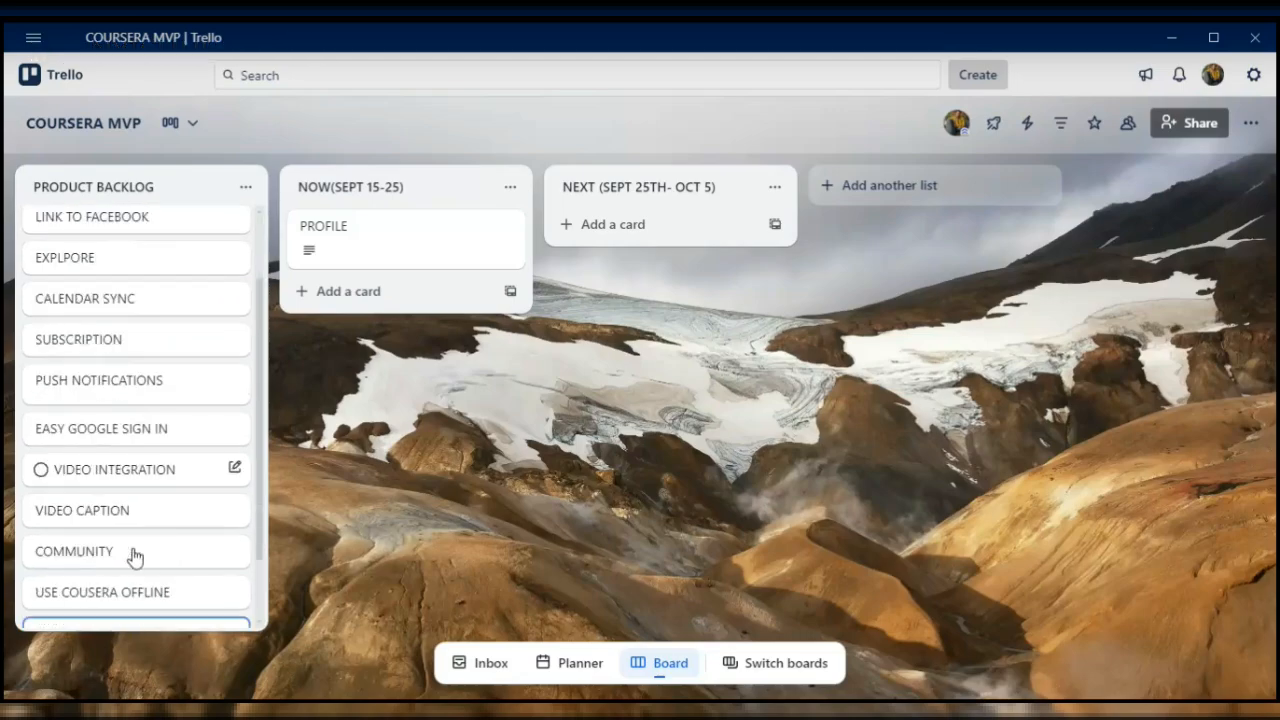
{"action": "scroll", "coordinate": [135, 557], "scroll_direction": "down", "scroll_amount": 2}
{"action": "left_click", "coordinate": [131, 545]}
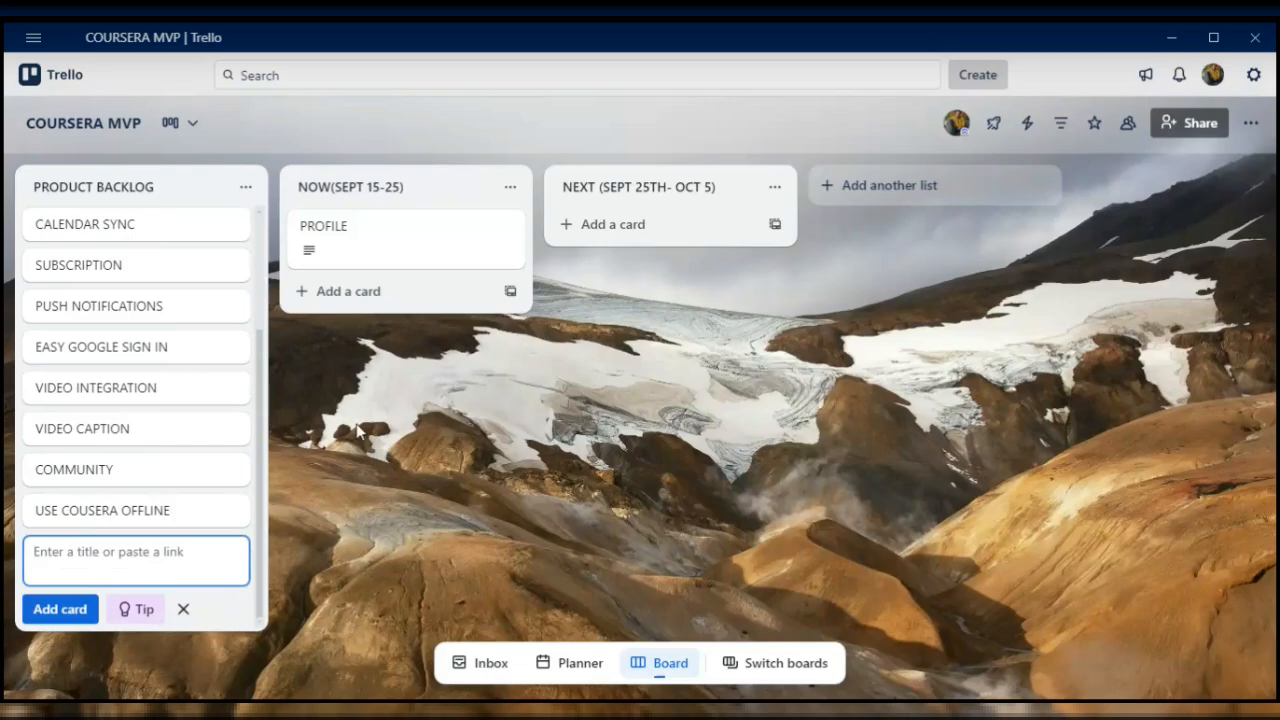
- Move the EASY GOOGLE SIGN IN card below PROFILE in the NOW(SEPT 15-25) list and open it
{"action": "left_click_drag", "start_coordinate": [175, 345], "coordinate": [429, 283]}
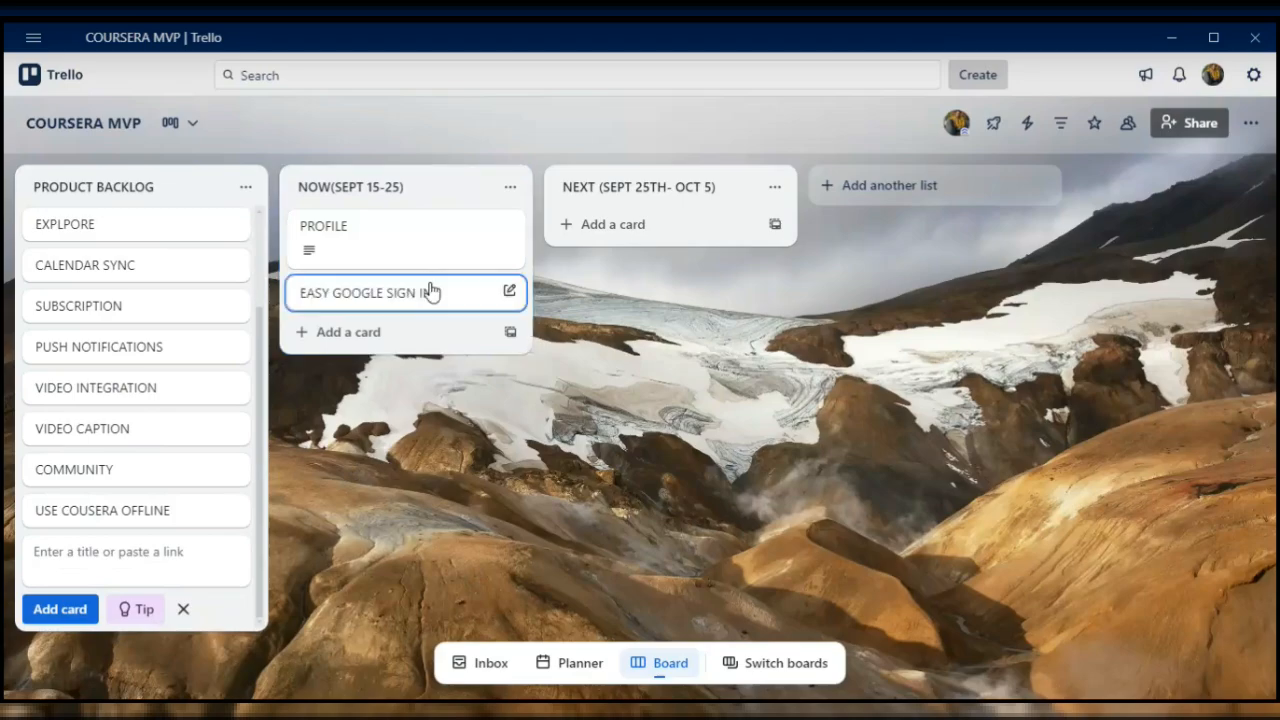
{"action": "left_click", "coordinate": [436, 298]}
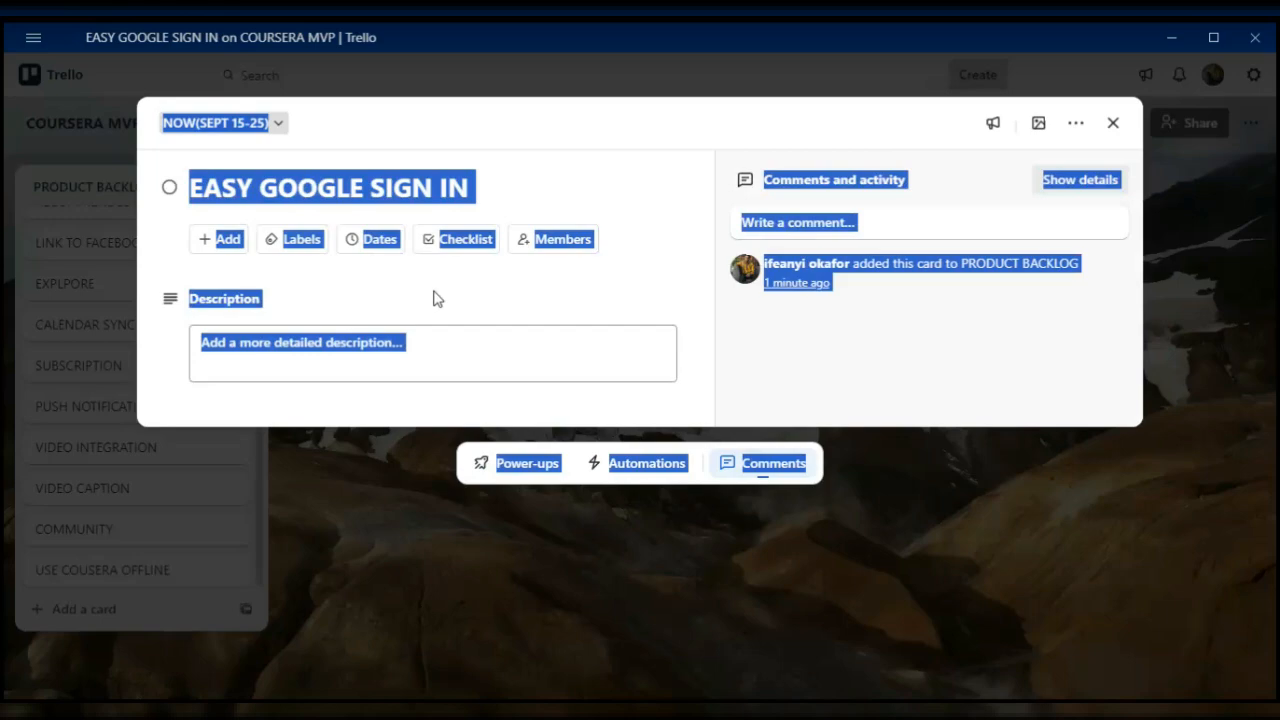
{"action": "left_click", "coordinate": [446, 311]}
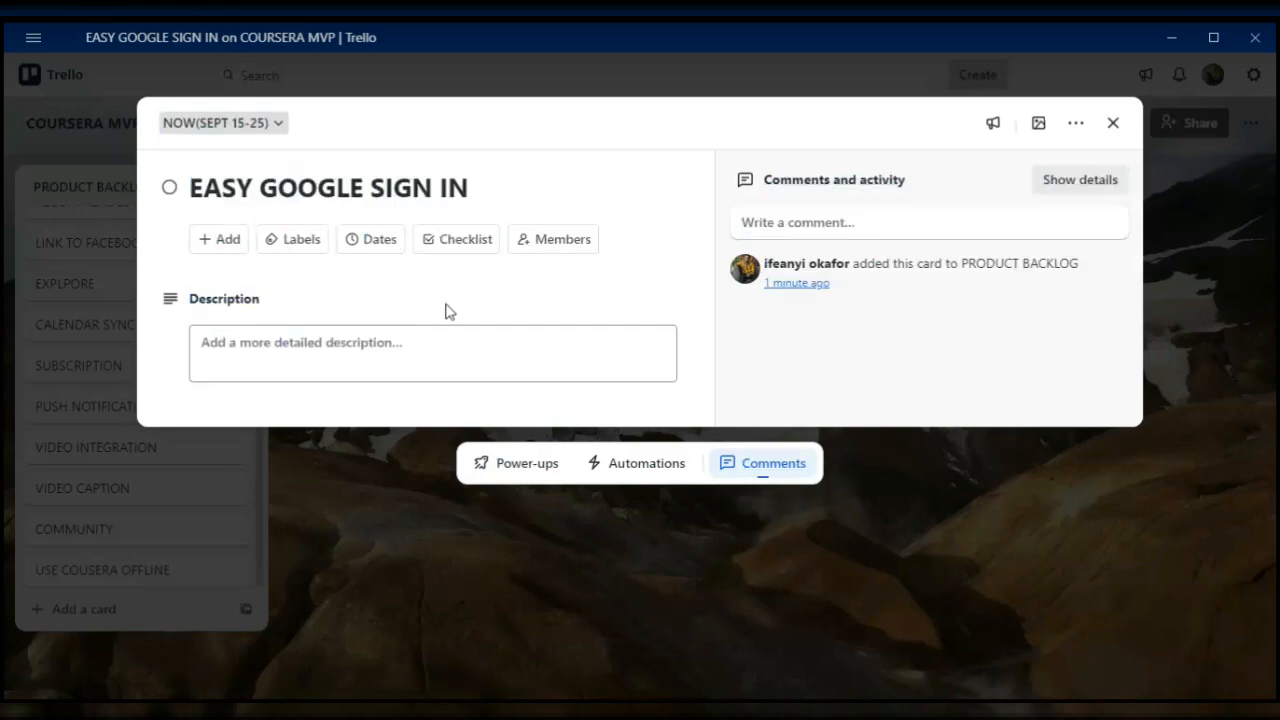
- Save the card description "Our objective is to enable the users to sign in or sign up using their google accounts for a seamless onboarding experience ."
{"action": "left_click", "coordinate": [281, 352]}
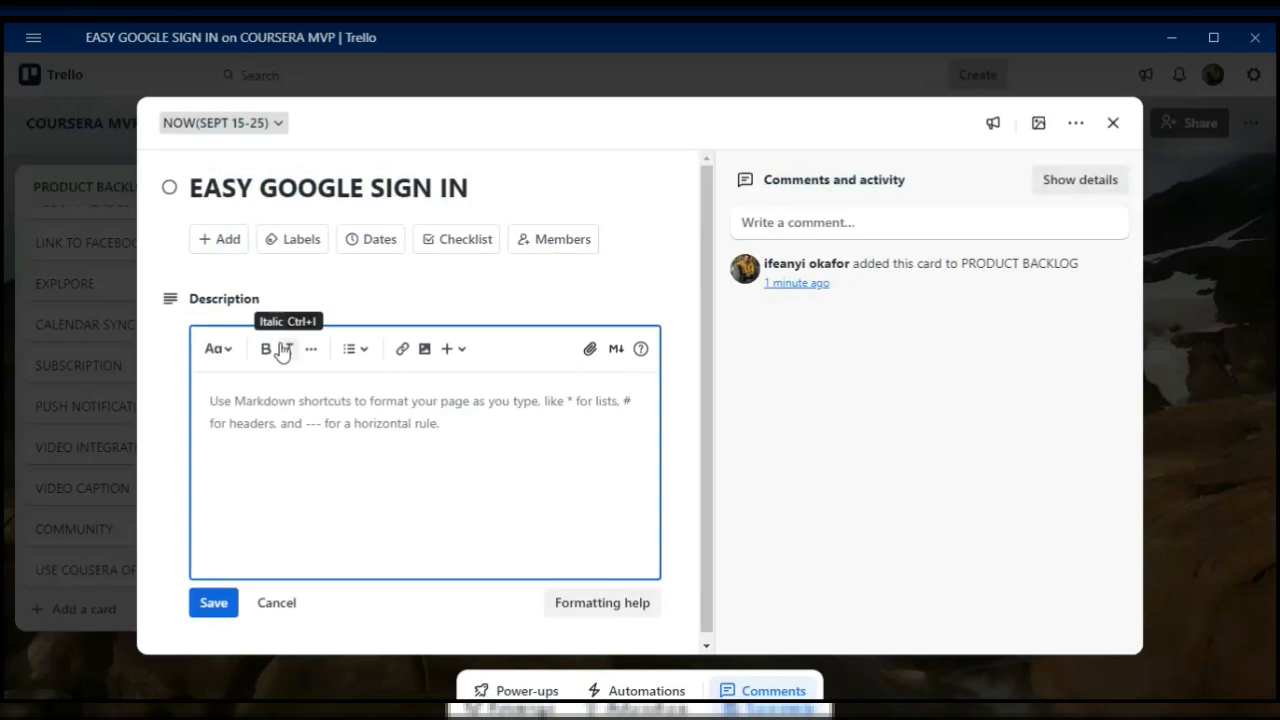
{"action": "type", "text": "o"}
{"action": "type", "text": "ur"}
{"action": "type", "text": " ob"}
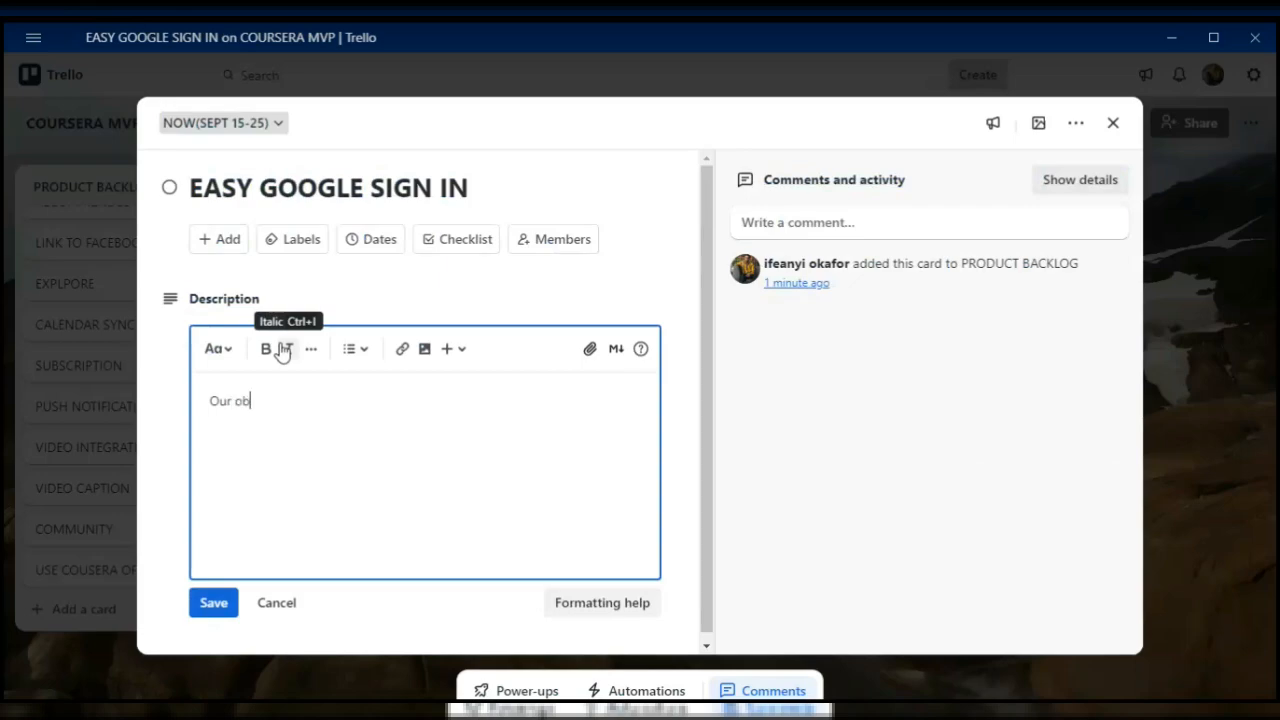
{"action": "type", "text": "jective is to enable"}
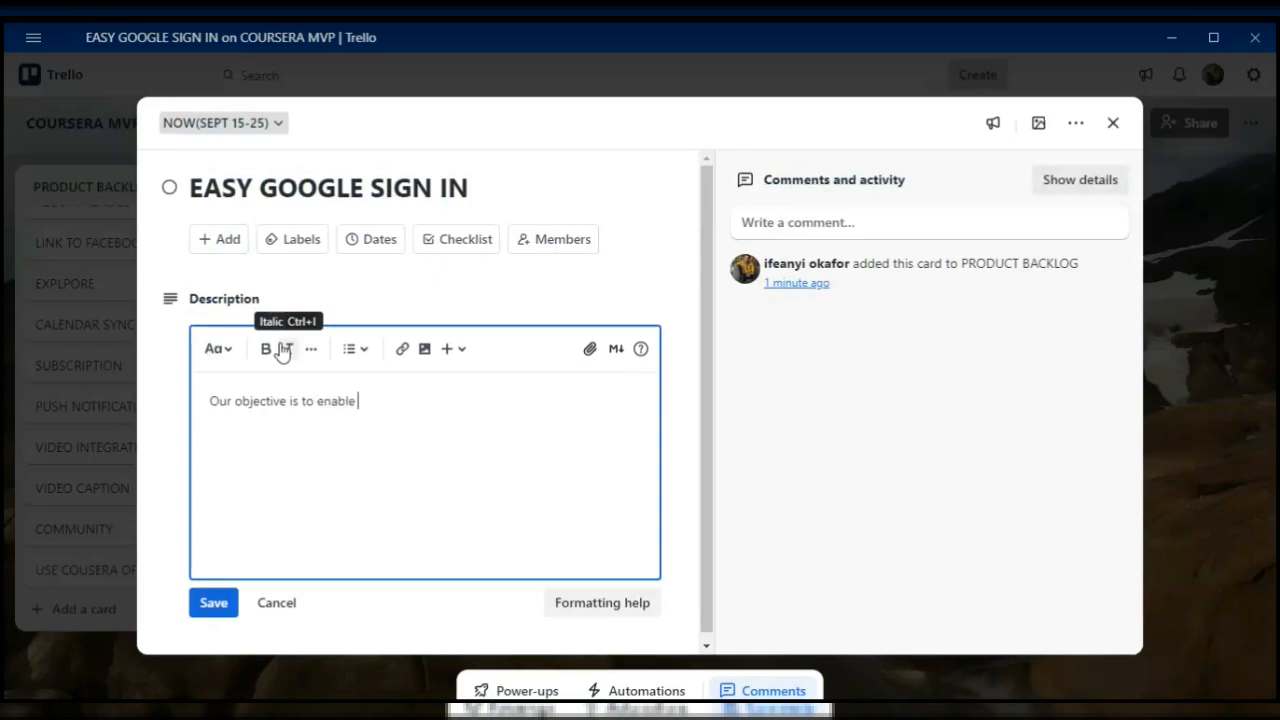
{"action": "type", "text": " the users to sign in"}
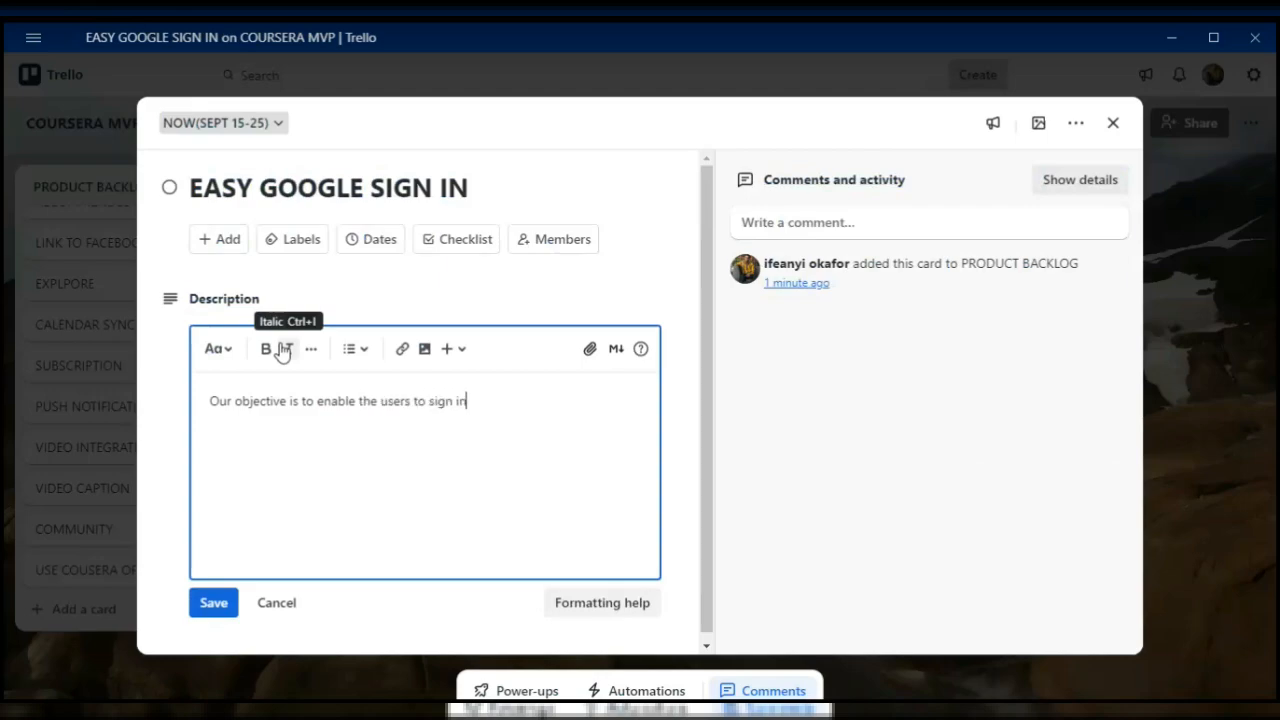
{"action": "type", "text": " or sign up using thei"}
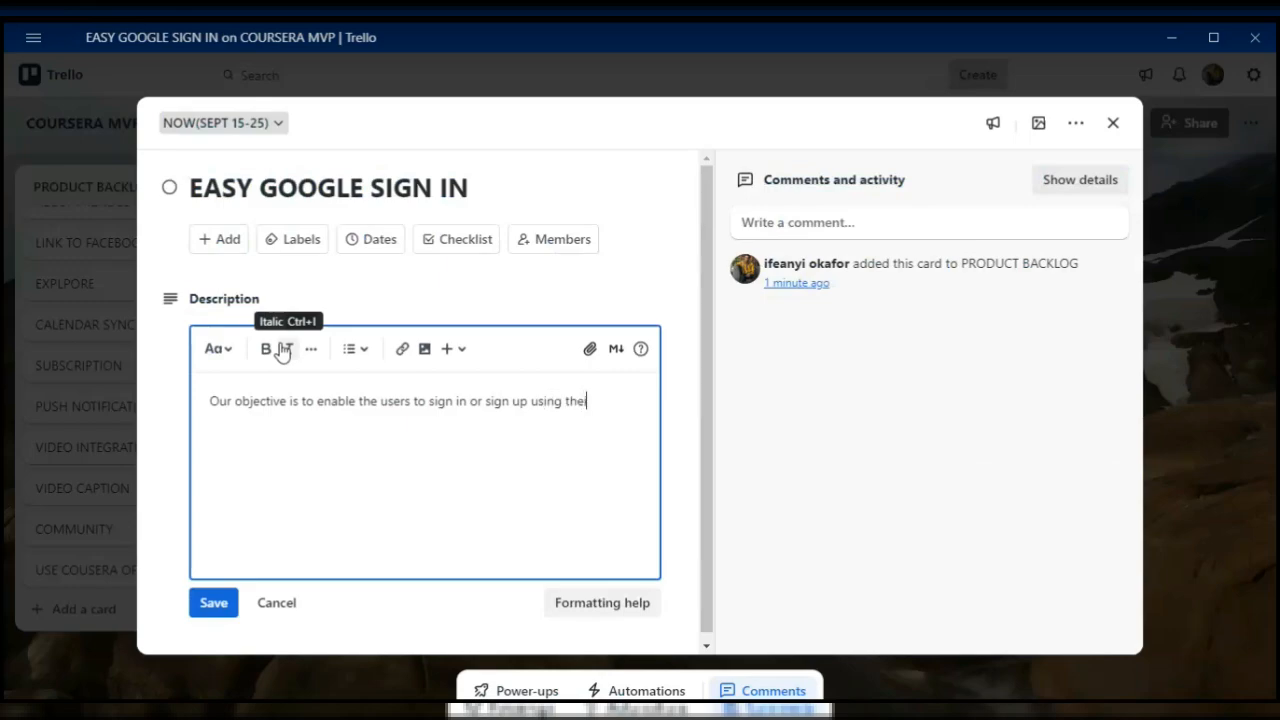
{"action": "type", "text": "r google accounts "}
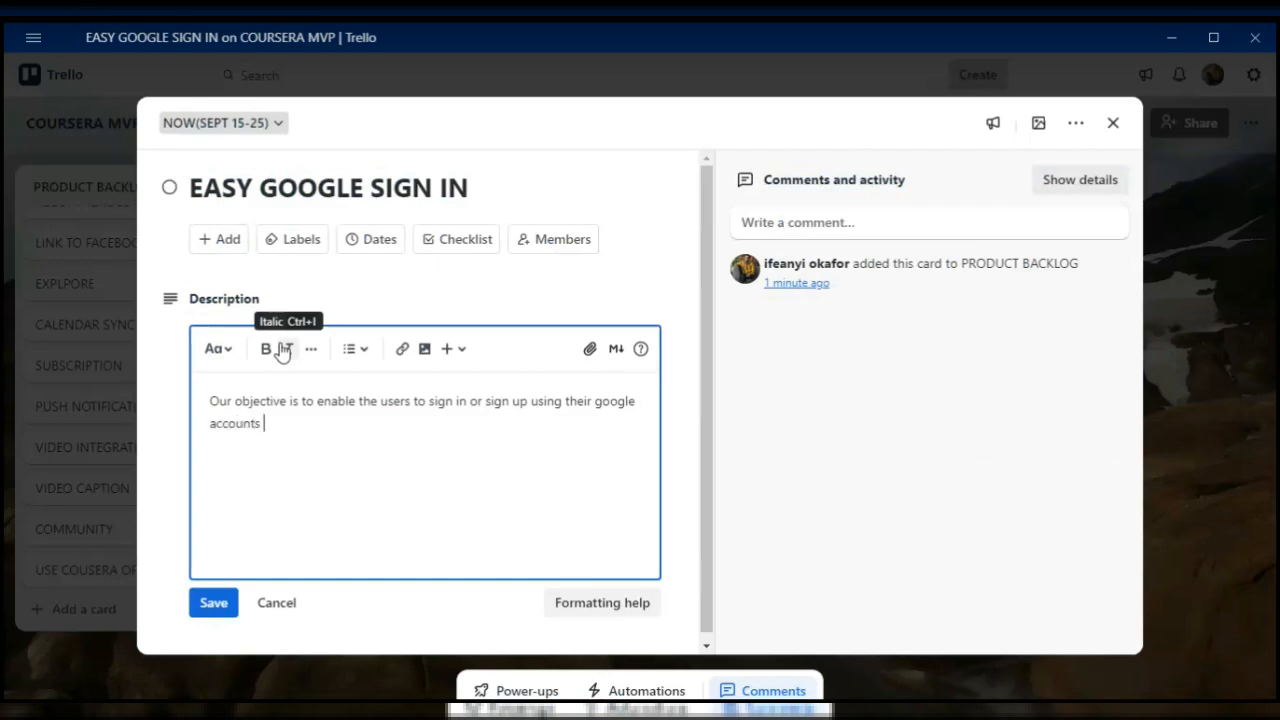
{"action": "type", "text": "for a seamless onboardi"}
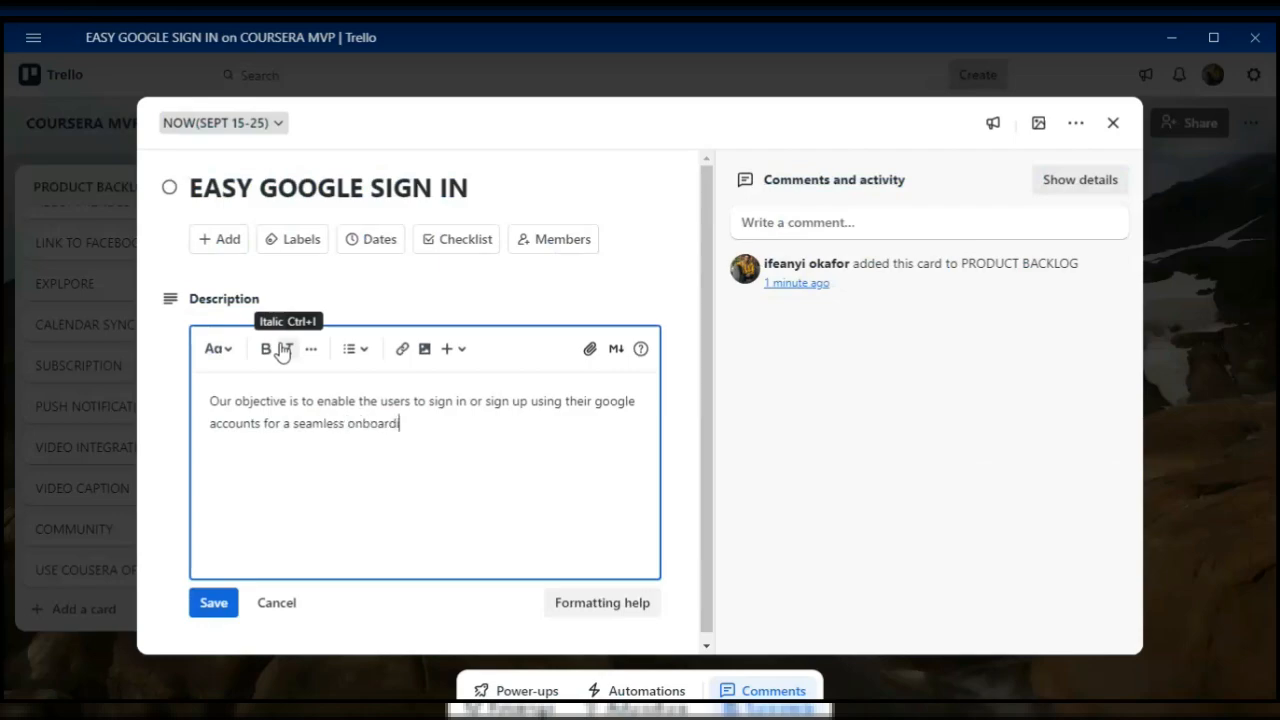
{"action": "type", "text": "ng experience ."}
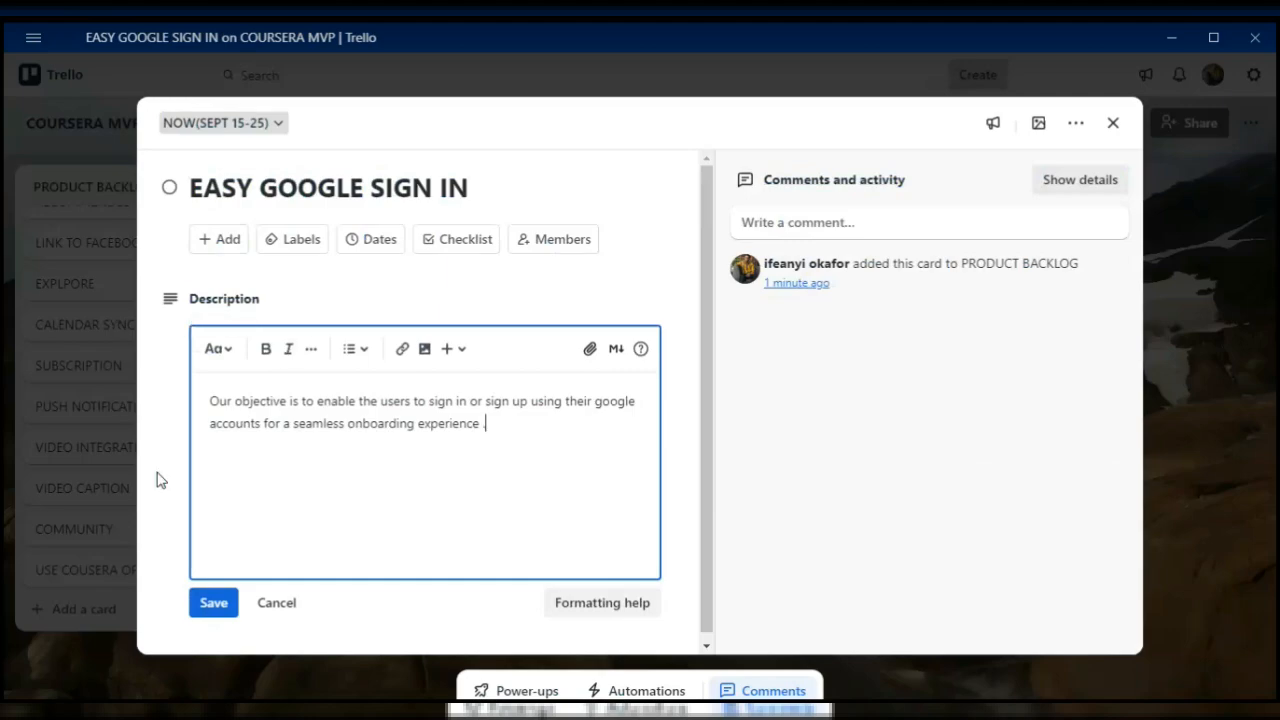
{"action": "left_click", "coordinate": [220, 610]}
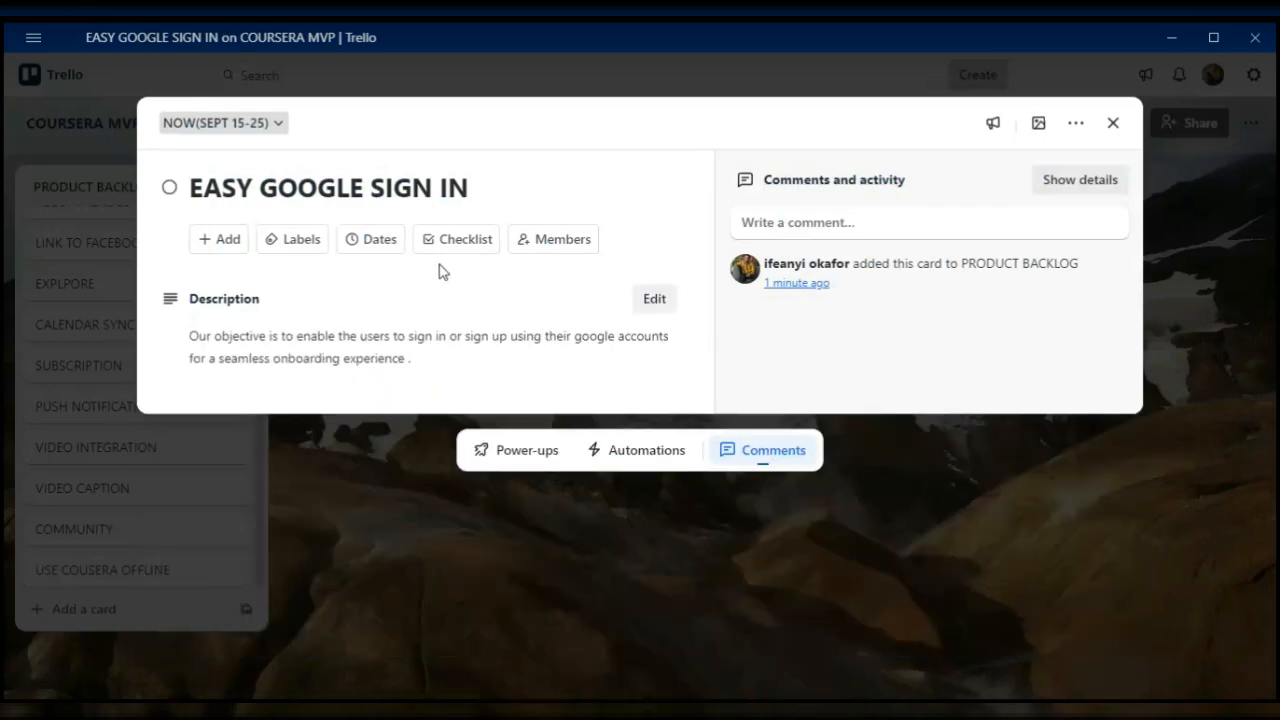
- Check which board members can be assigned to the EASY GOOGLE SIGN IN card and close the card
{"action": "left_click", "coordinate": [550, 246]}
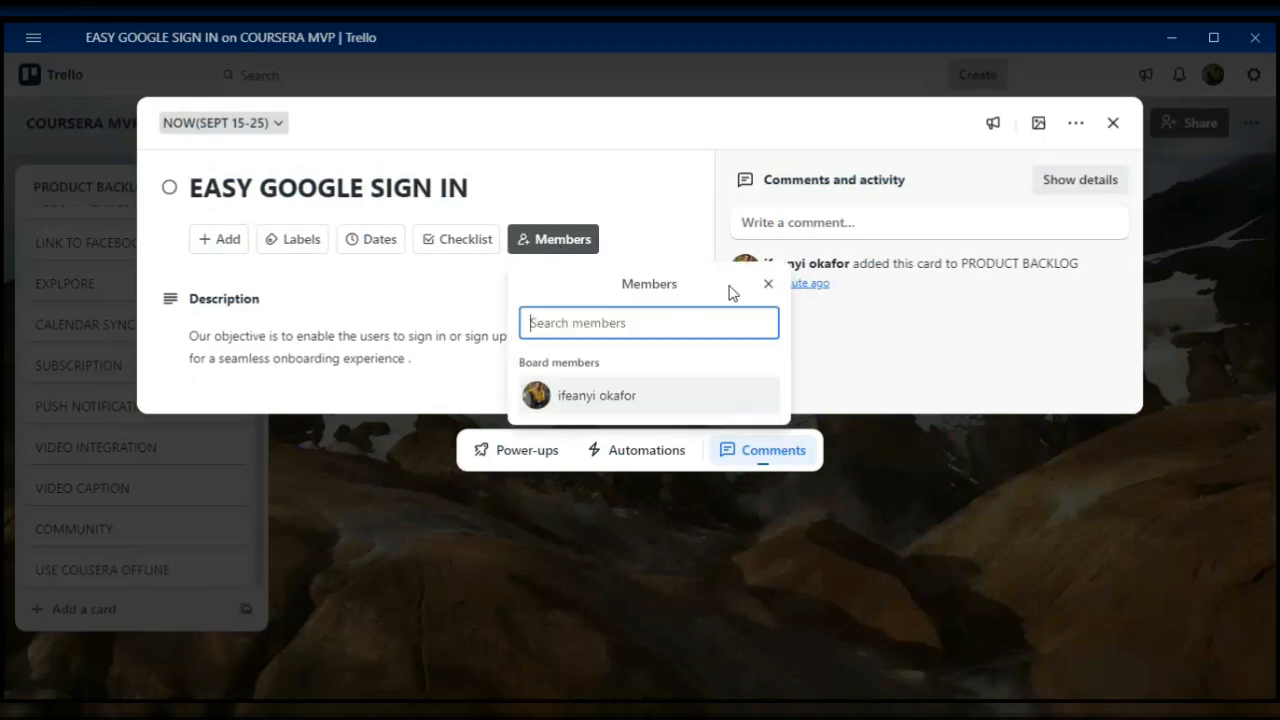
{"action": "left_click", "coordinate": [766, 284]}
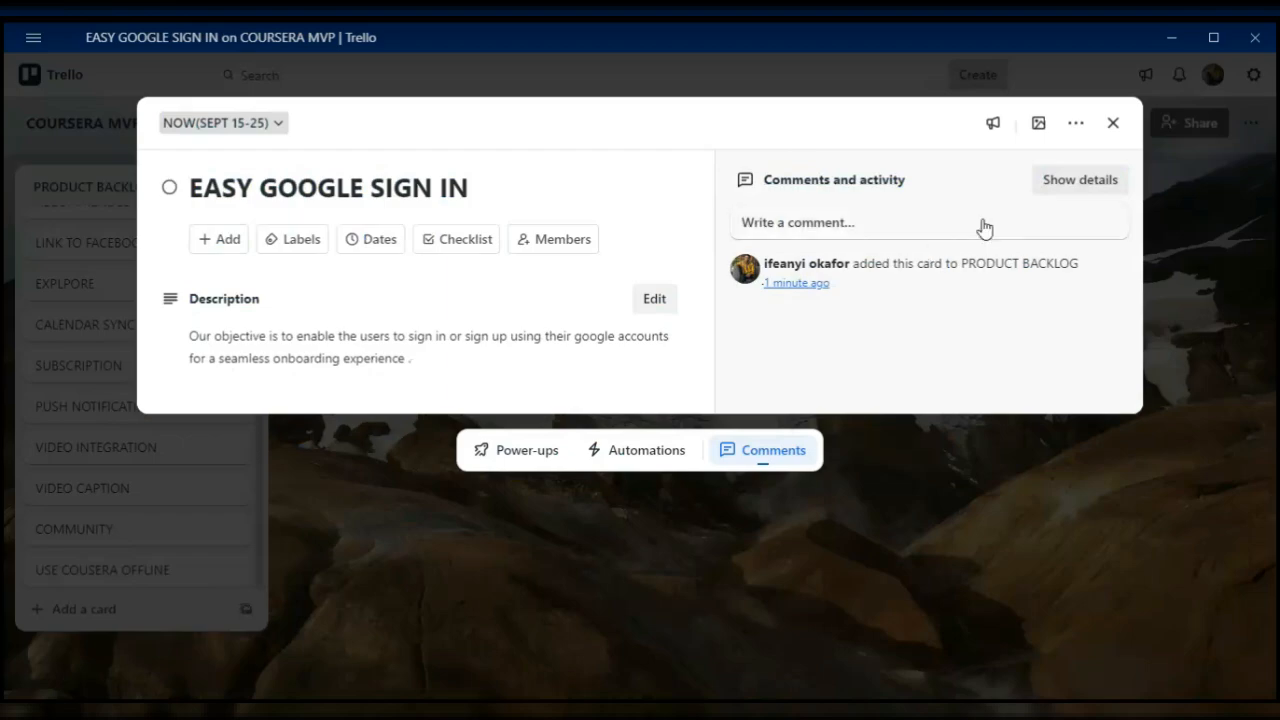
{"action": "left_click", "coordinate": [1112, 123]}
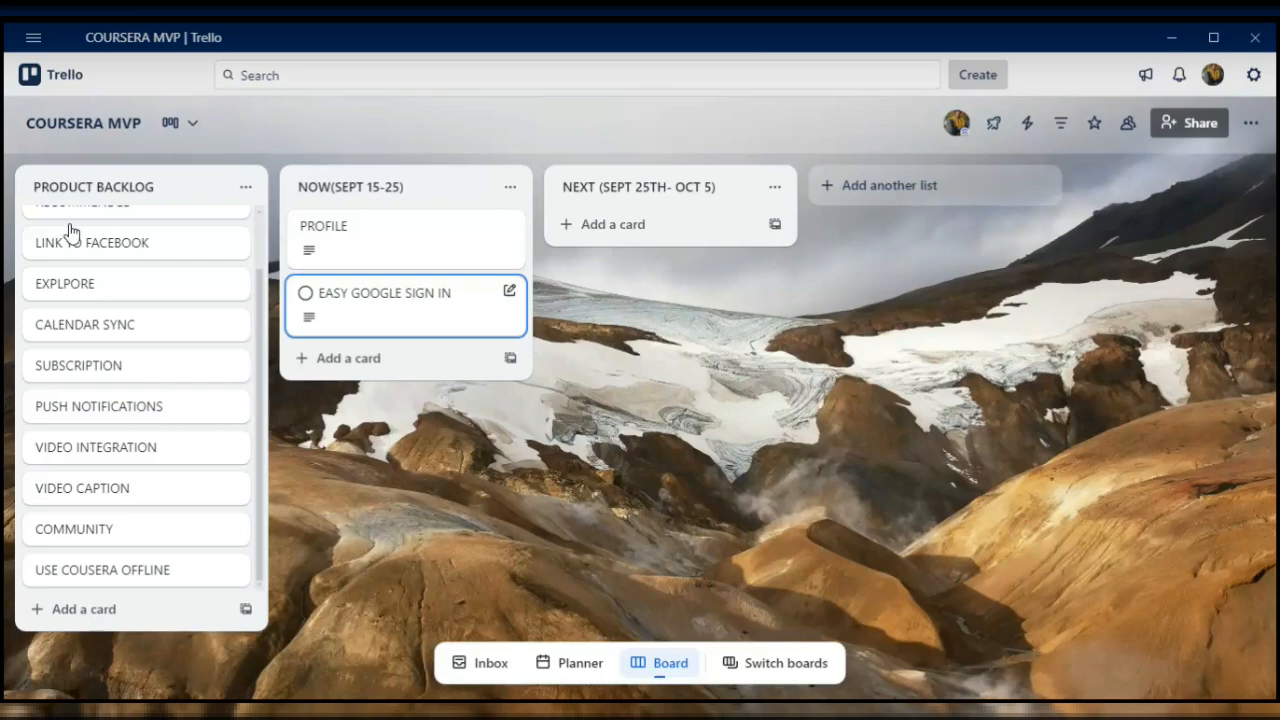
- Move the RECOMMENDED card from the PRODUCT BACKLOG list to the end of the NOW(SEPT 15-25) list
{"action": "scroll", "coordinate": [100, 345], "scroll_direction": "up", "scroll_amount": 2}
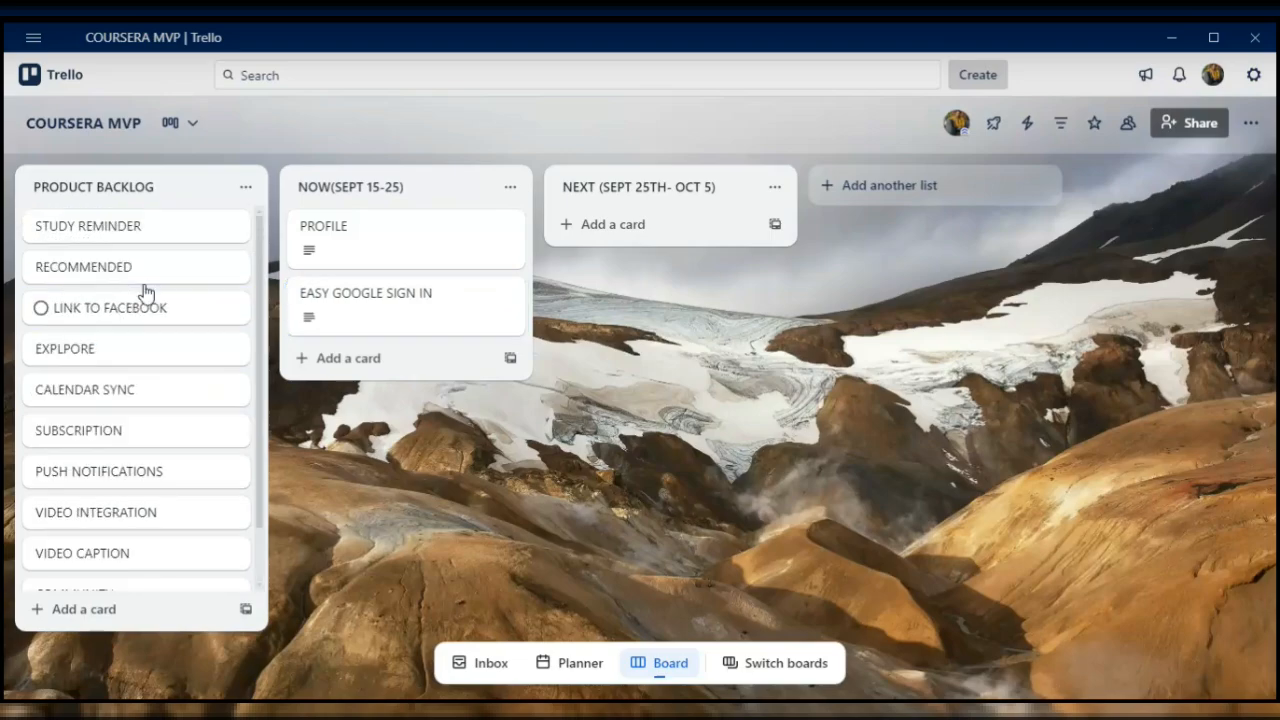
{"action": "left_click_drag", "start_coordinate": [143, 270], "coordinate": [388, 360]}
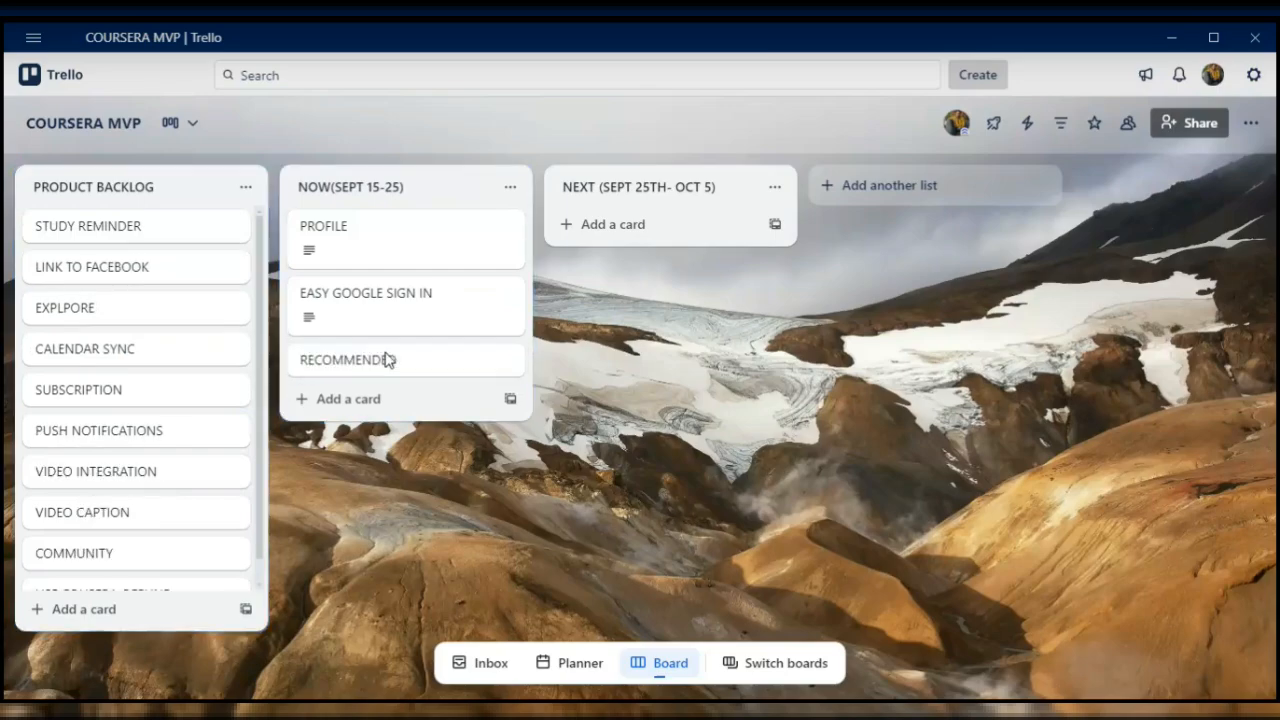
- Open the RECOMMENDED card and enter the description "The aim is to recommend and show cousera that are fit or necessary for the users to take."
{"action": "left_click", "coordinate": [388, 360]}
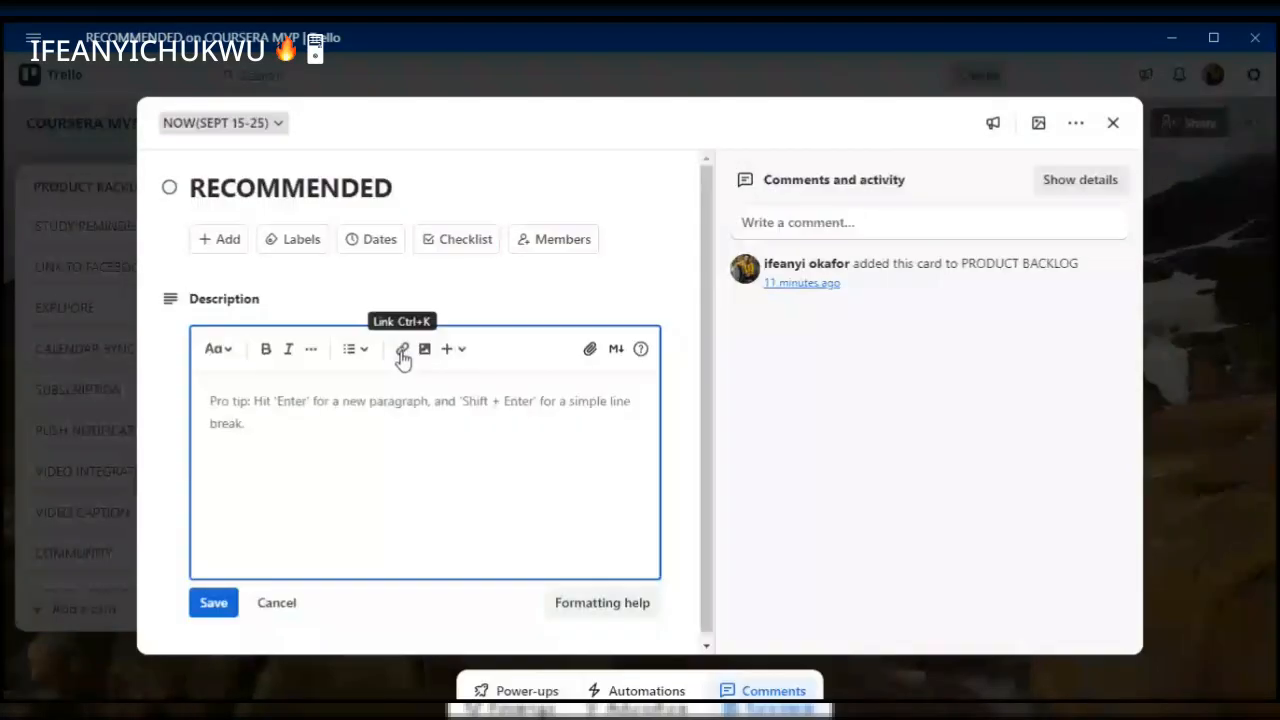
{"action": "type", "text": "The ai"}
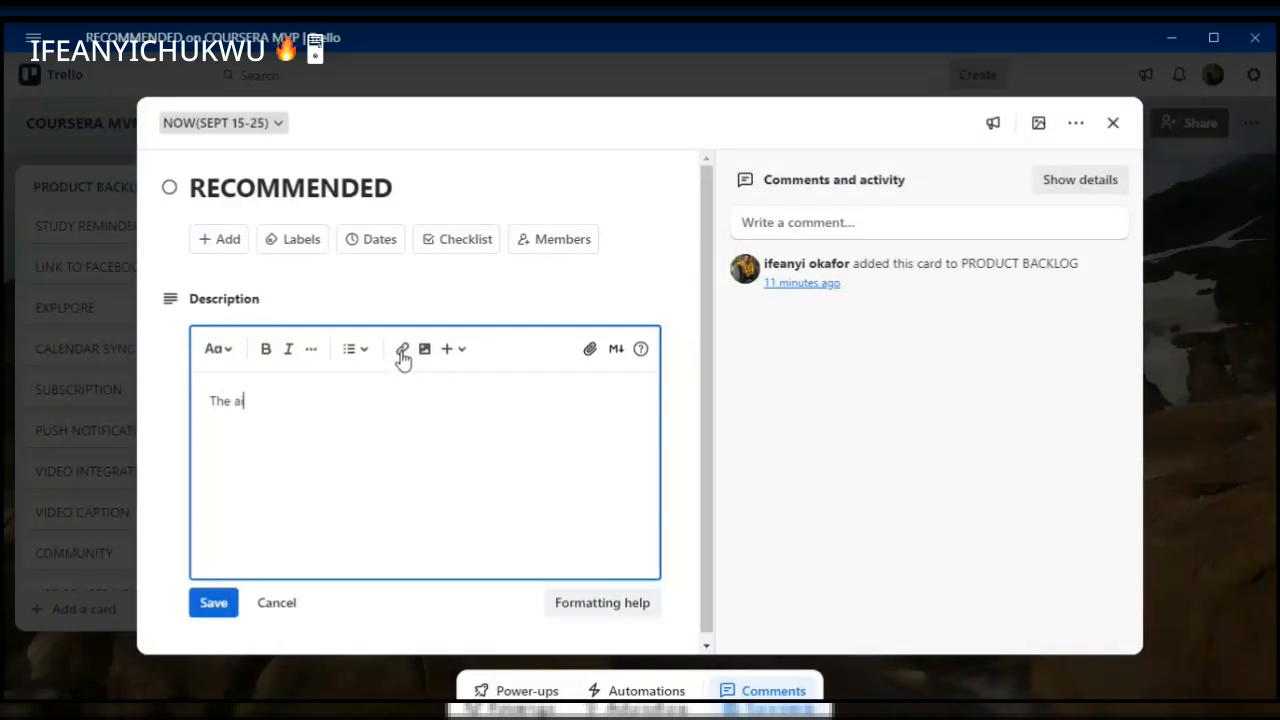
{"action": "type", "text": "m is to g"}
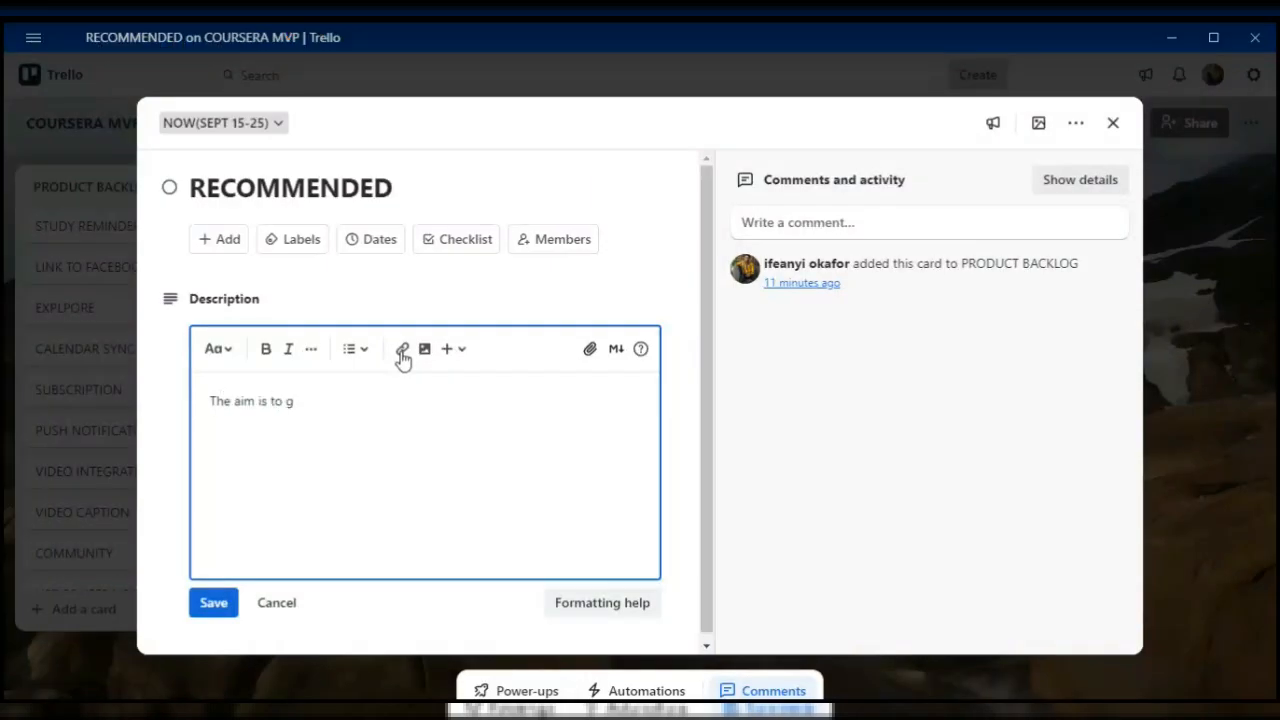
{"action": "key", "text": "BackSpace"}
{"action": "type", "text": "recommend and show cou"}
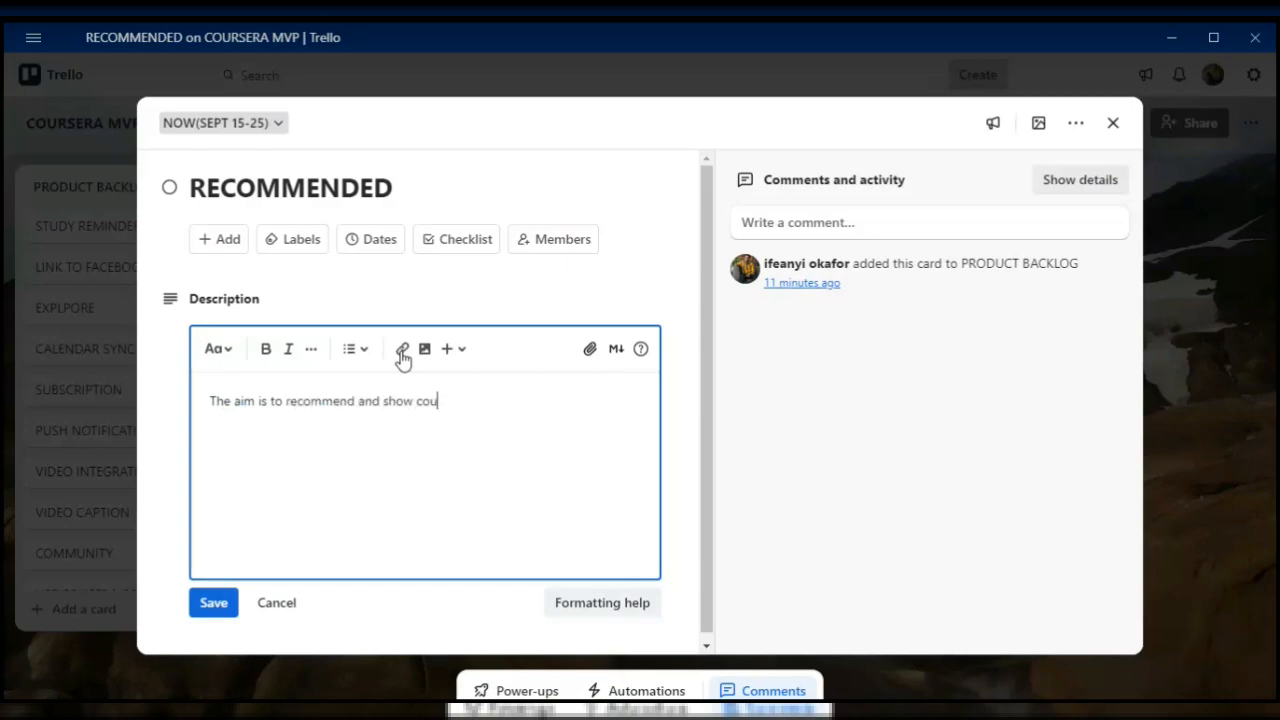
{"action": "type", "text": "sera that are fit or nex"}
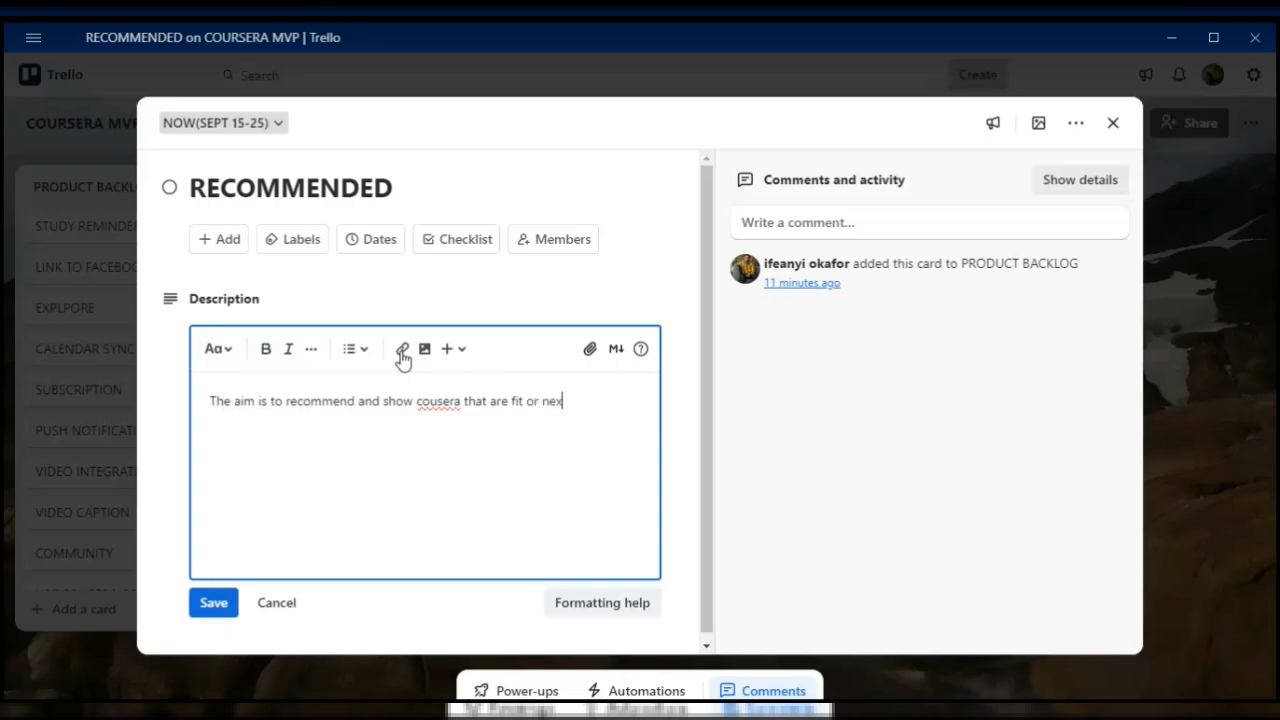
{"action": "key", "text": "BackSpace"}
{"action": "type", "text": "cessary for the use"}
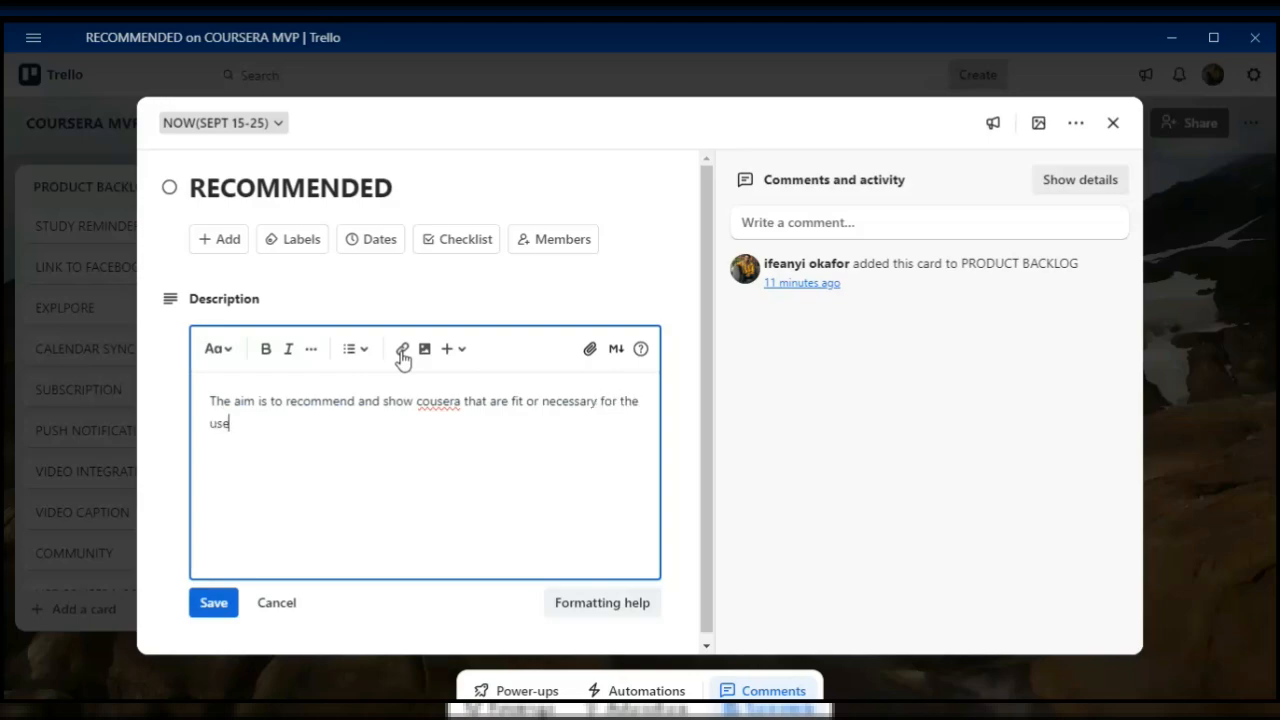
{"action": "type", "text": "rs to take."}
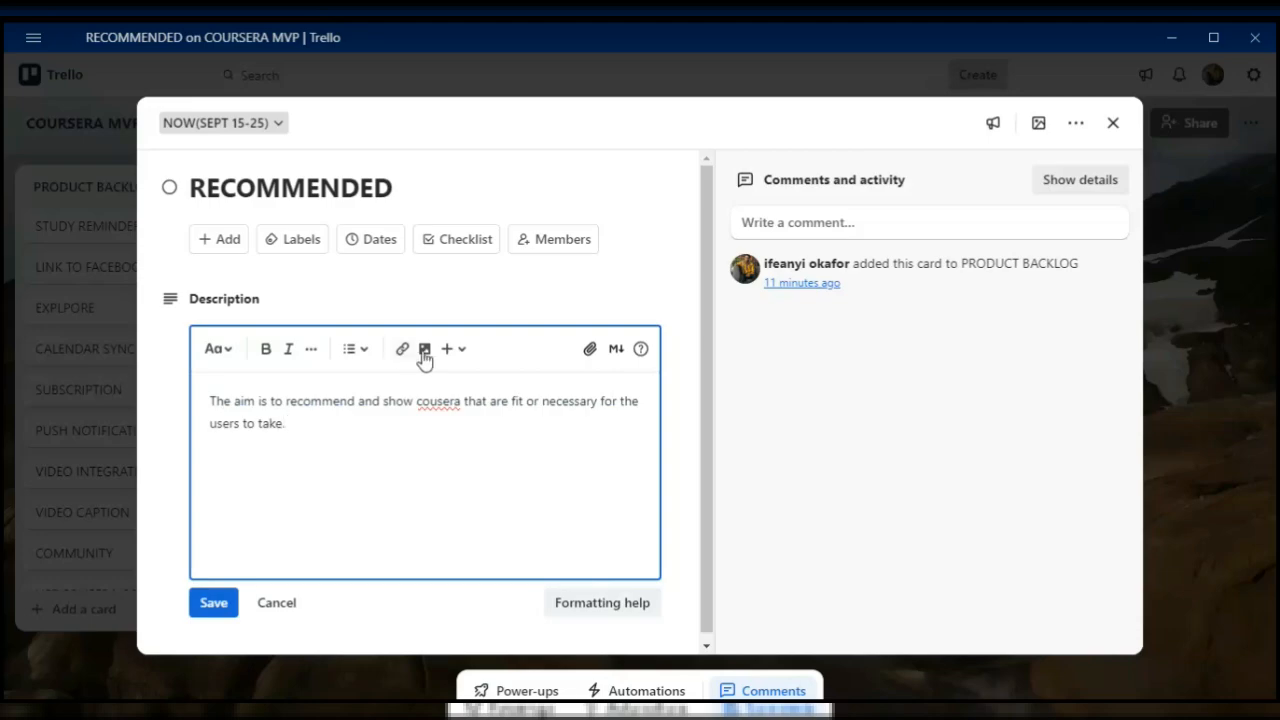
- Correct "cousera" to "coursera" in the description, save it and close the RECOMMENDED card
{"action": "left_click", "coordinate": [438, 401]}
{"action": "type", "text": "r"}
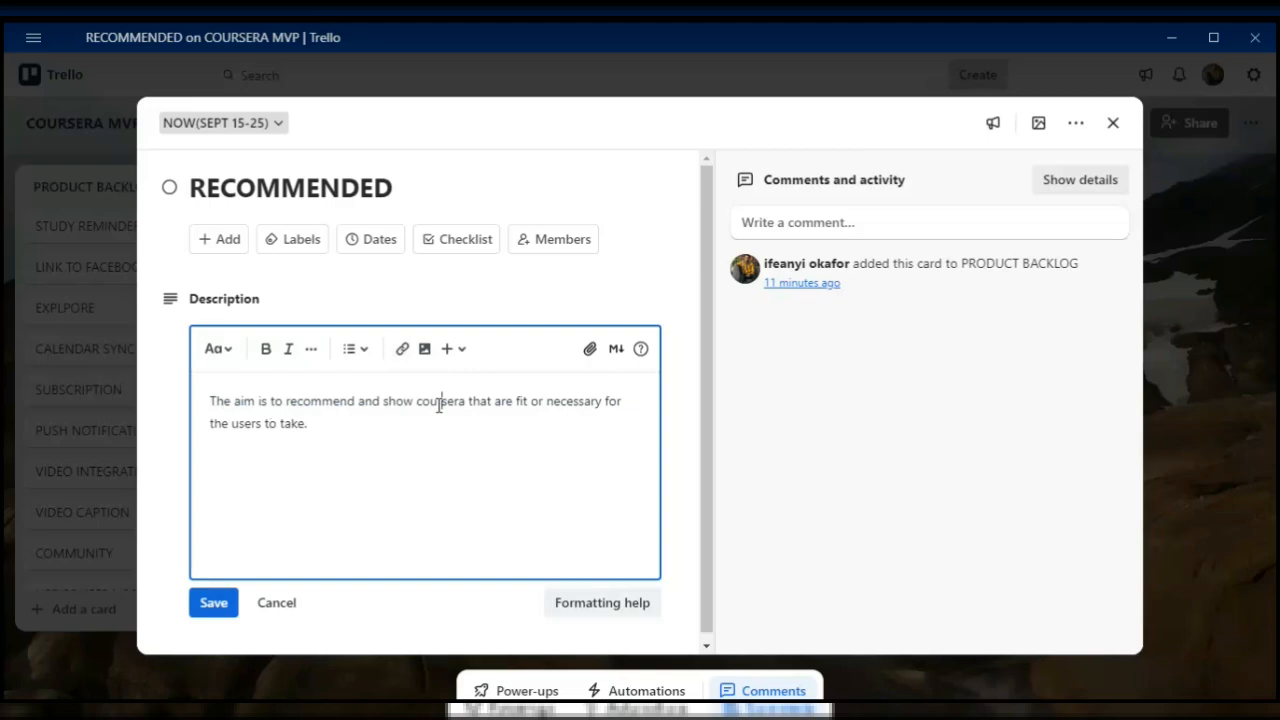
{"action": "left_click", "coordinate": [346, 546]}
{"action": "left_click", "coordinate": [201, 610]}
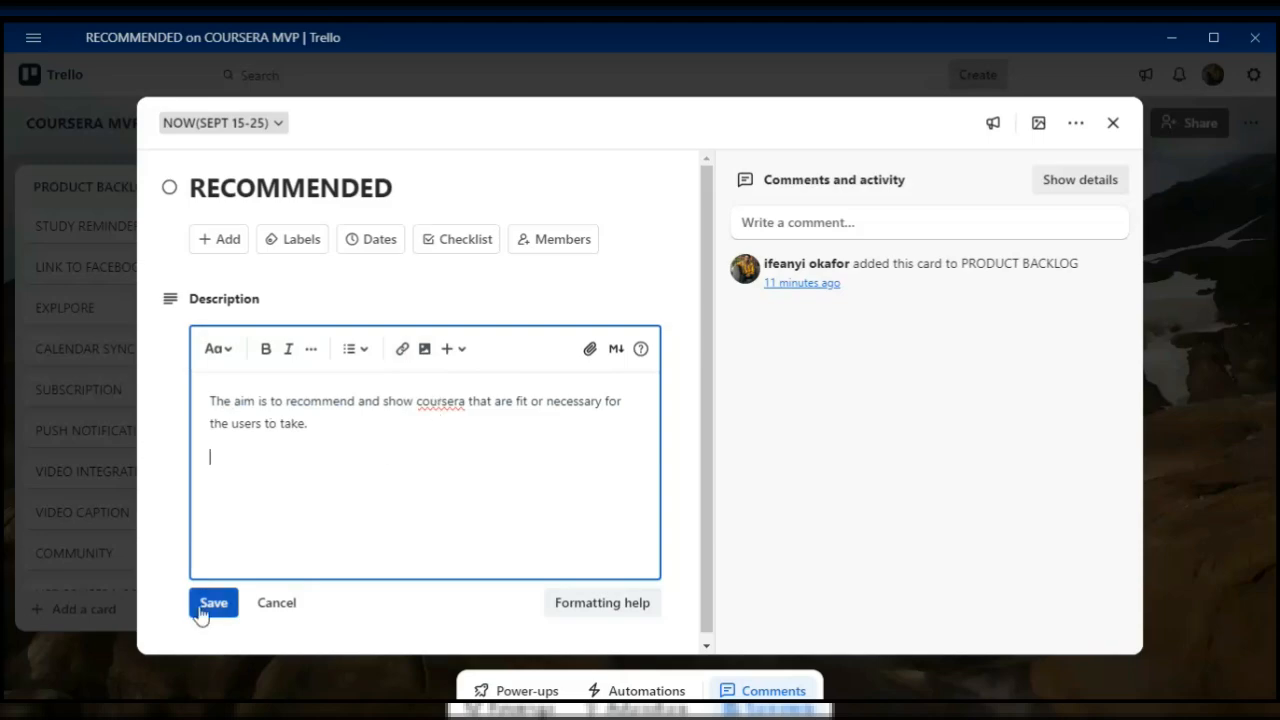
{"action": "left_click", "coordinate": [201, 612]}
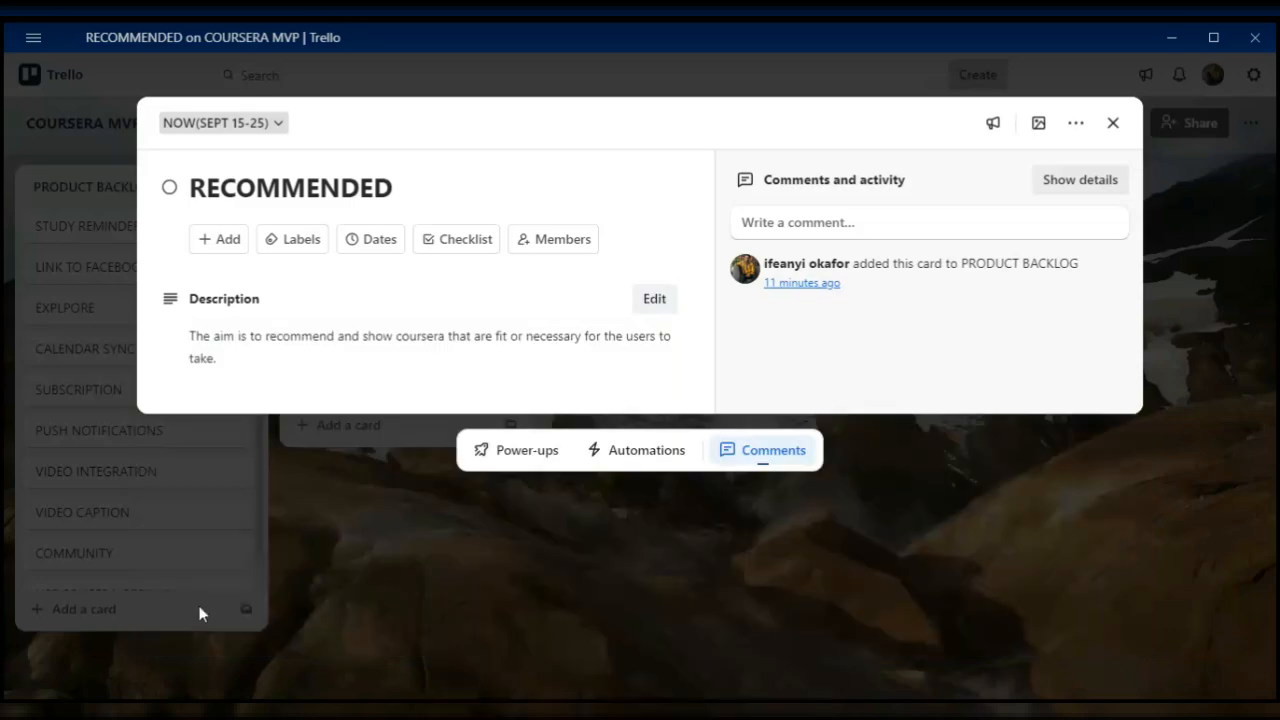
{"action": "left_click", "coordinate": [1114, 122]}
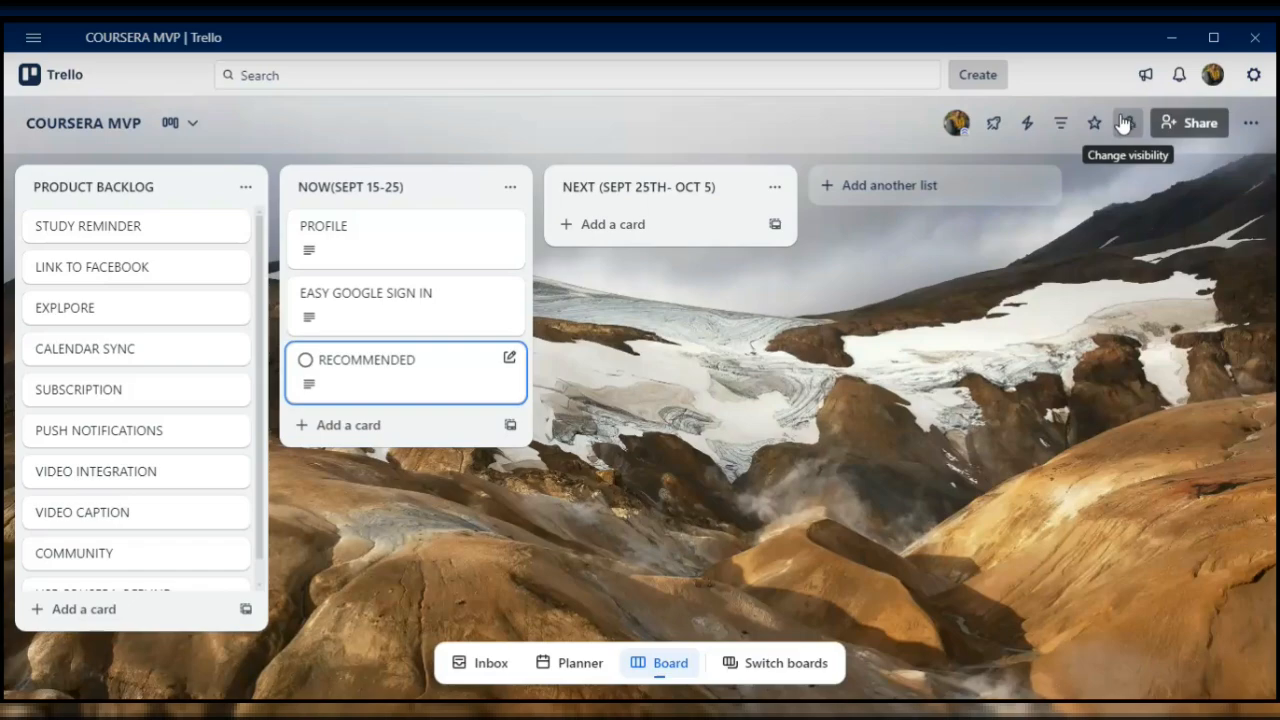
- Add a card titled FIND A COURSE at the end of the PRODUCT BACKLOG list
{"action": "scroll", "coordinate": [108, 457], "scroll_direction": "down", "scroll_amount": 1}
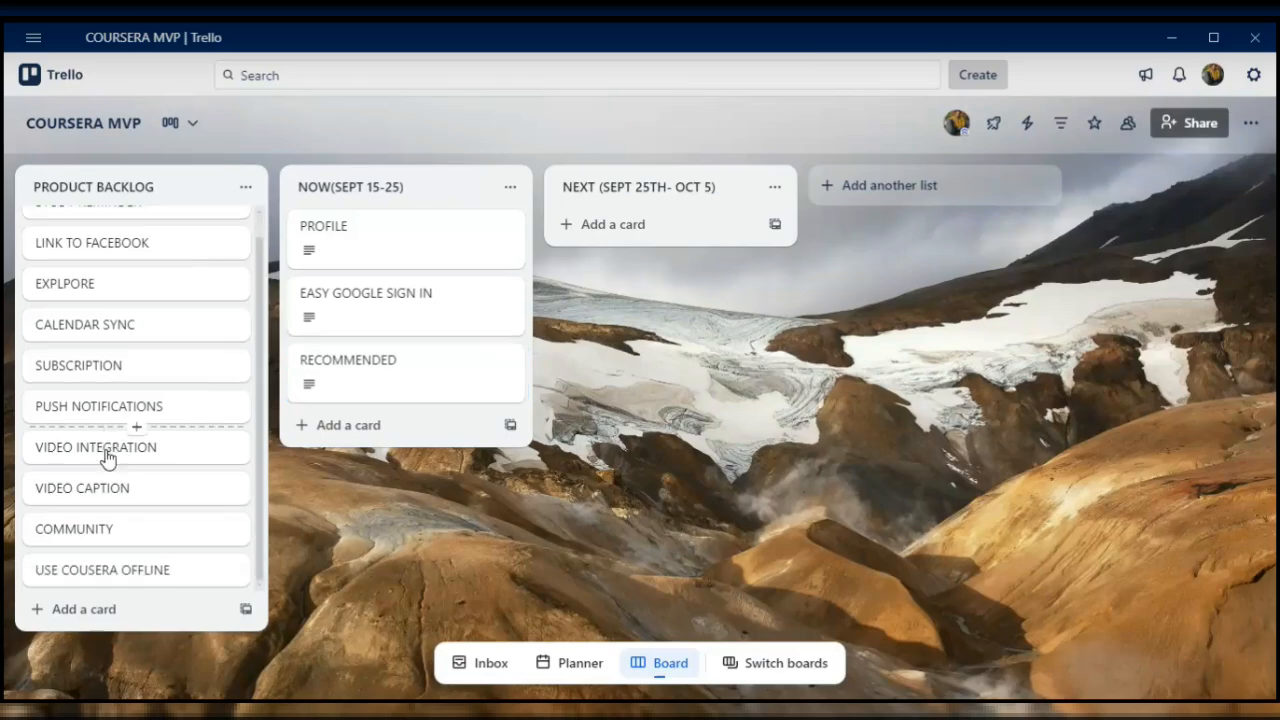
{"action": "scroll", "coordinate": [108, 457], "scroll_direction": "up", "scroll_amount": 1}
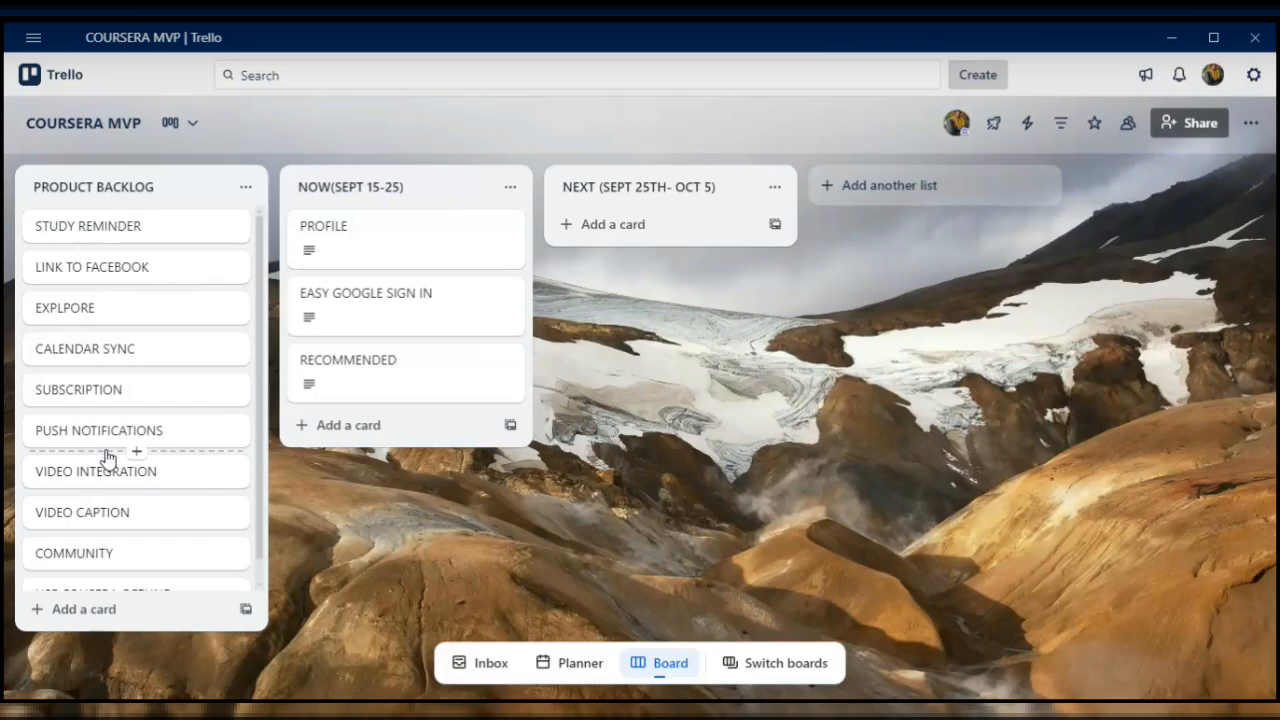
{"action": "scroll", "coordinate": [108, 457], "scroll_direction": "down", "scroll_amount": 1}
{"action": "scroll", "coordinate": [108, 457], "scroll_direction": "up", "scroll_amount": 1}
{"action": "scroll", "coordinate": [108, 457], "scroll_direction": "down", "scroll_amount": 1}
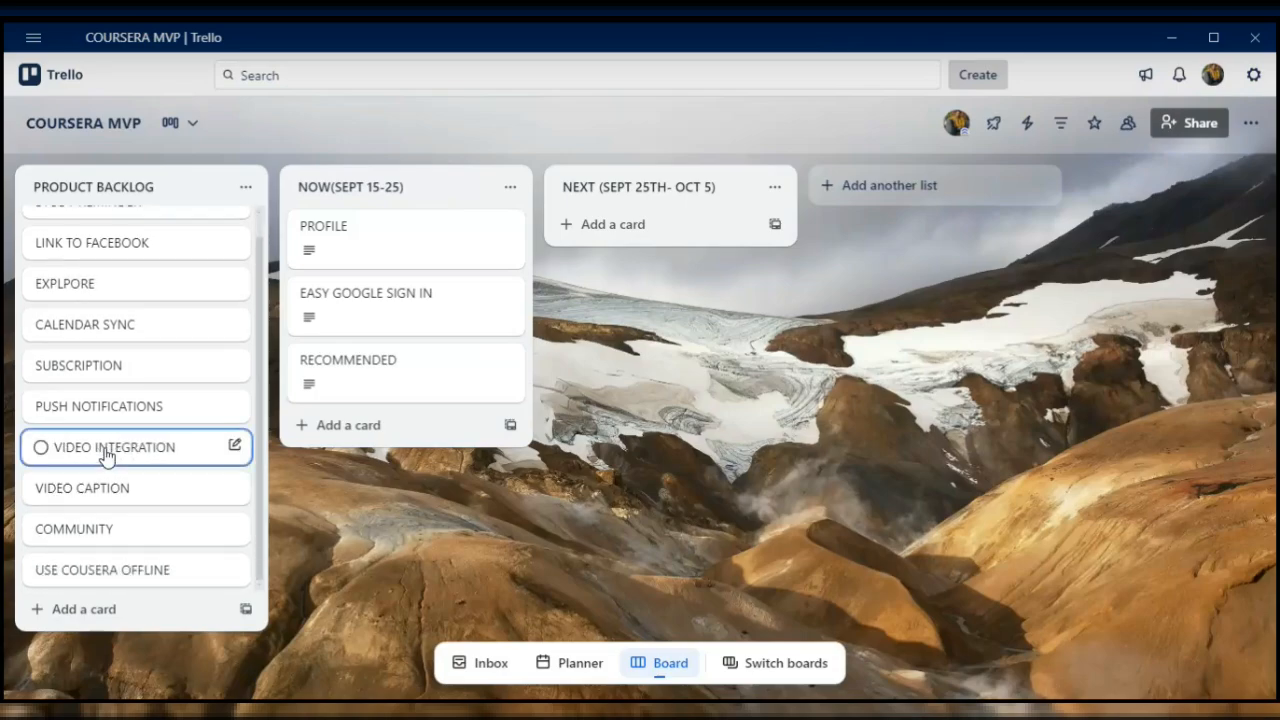
{"action": "scroll", "coordinate": [108, 457], "scroll_direction": "up", "scroll_amount": 1}
{"action": "scroll", "coordinate": [108, 455], "scroll_direction": "down", "scroll_amount": 1}
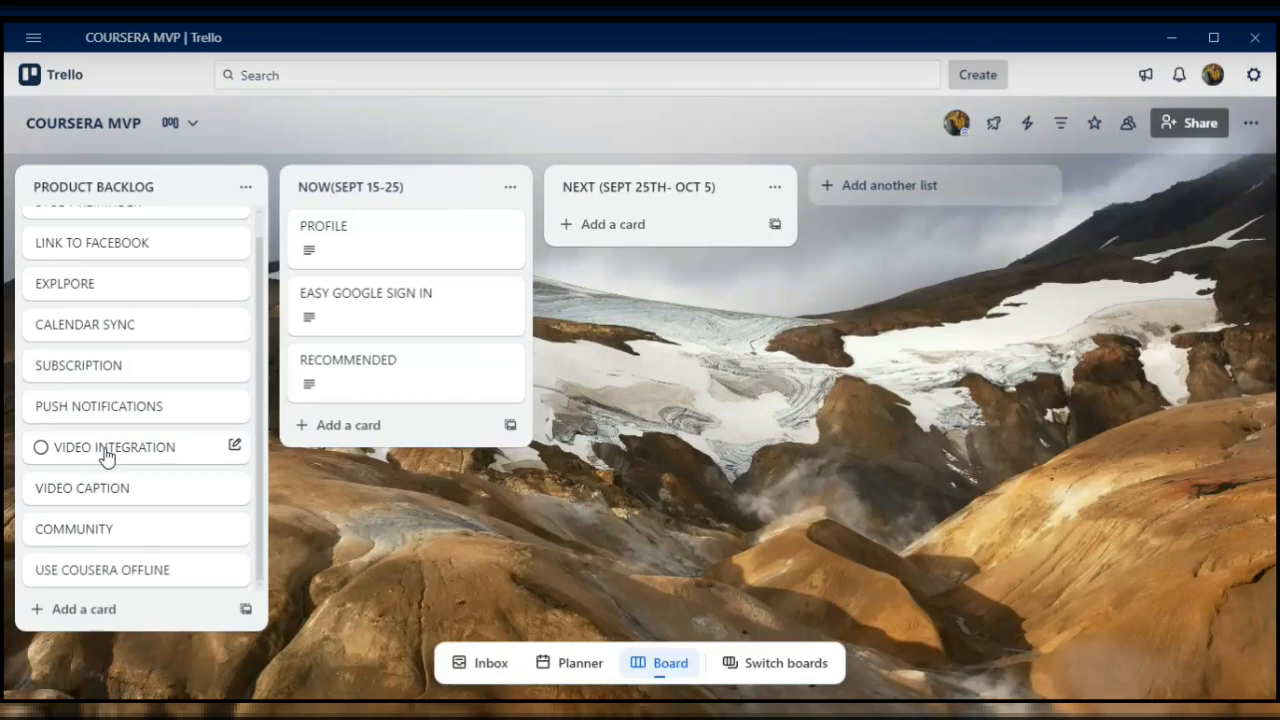
{"action": "left_click", "coordinate": [80, 610]}
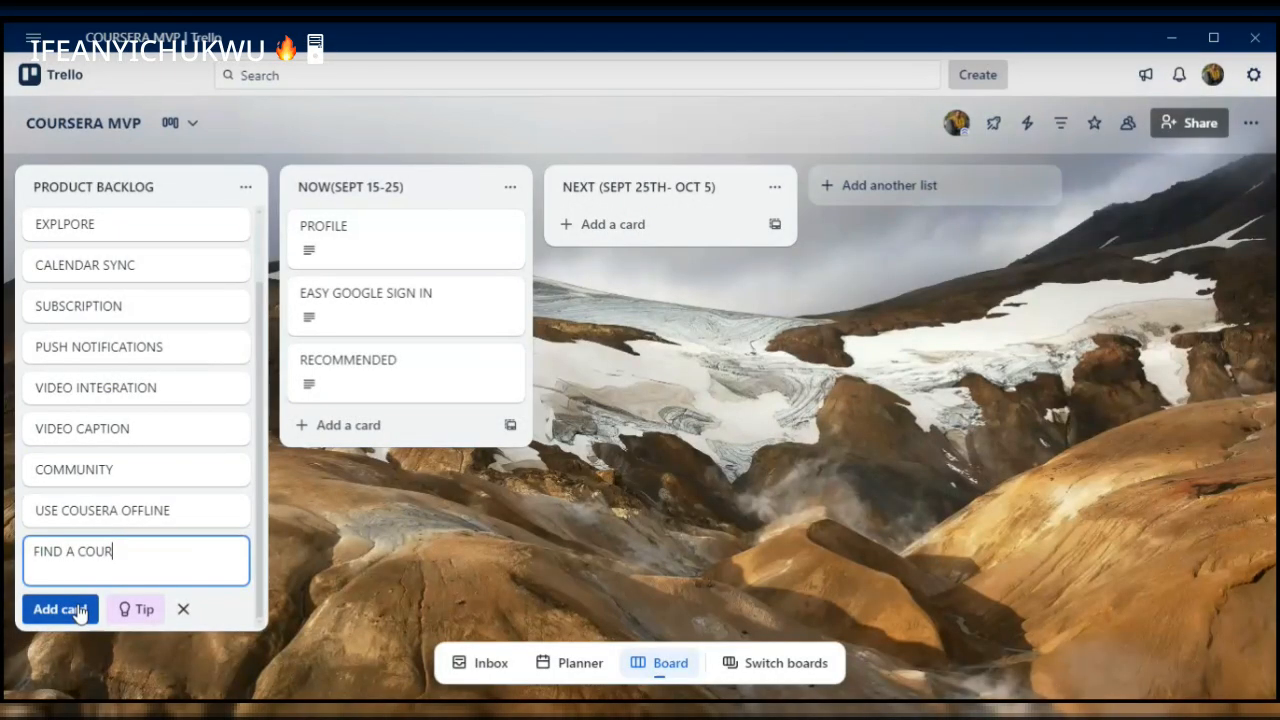
{"action": "type", "text": "SE"}
{"action": "left_click", "coordinate": [80, 612]}
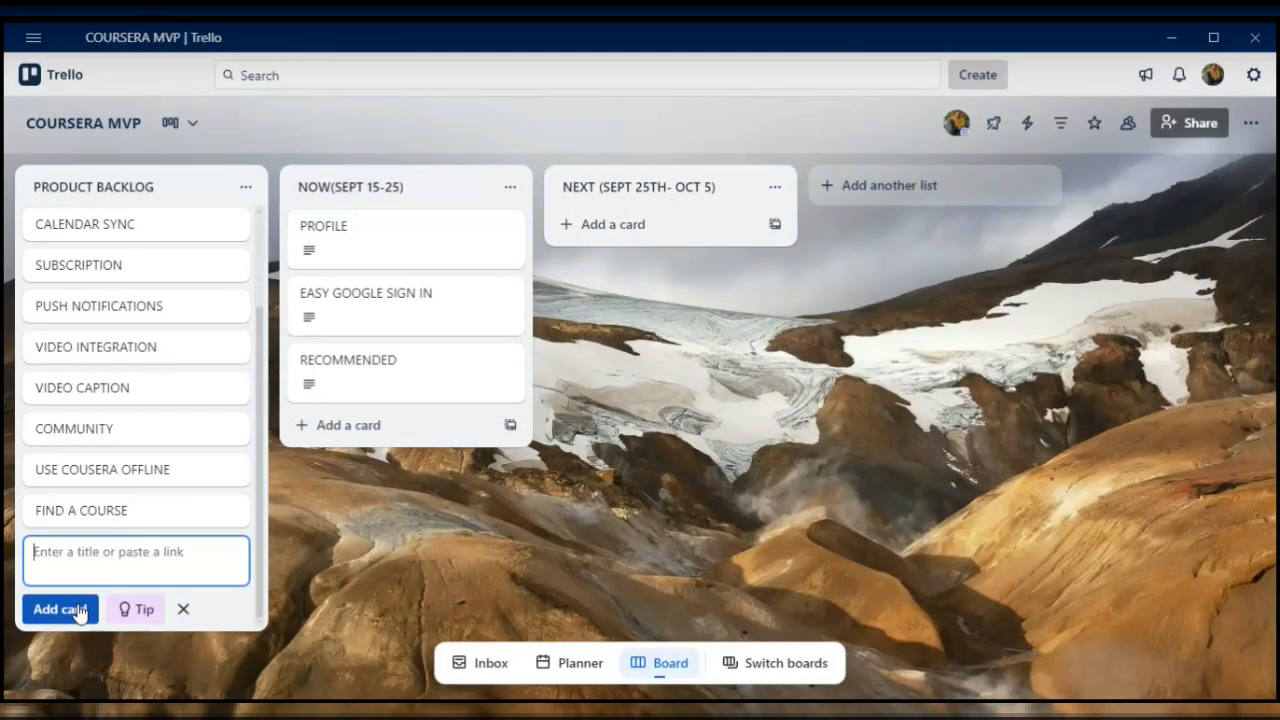
- Move FIND A COURSE and EXPLPORE to the end of NOW(SEPT 15-25), and LINK TO FACEBOOK to NEXT (SEPT 25TH- OCT 5)
{"action": "left_click_drag", "start_coordinate": [125, 520], "coordinate": [378, 440]}
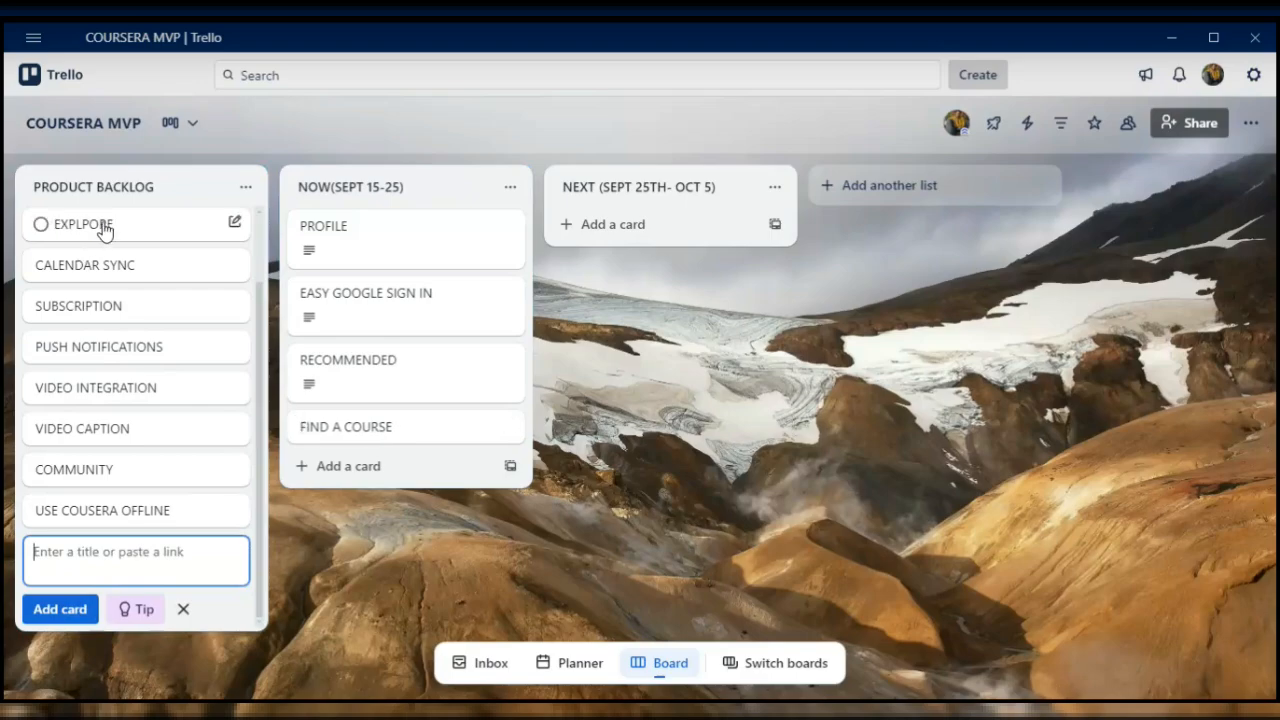
{"action": "left_click_drag", "start_coordinate": [105, 230], "coordinate": [365, 482]}
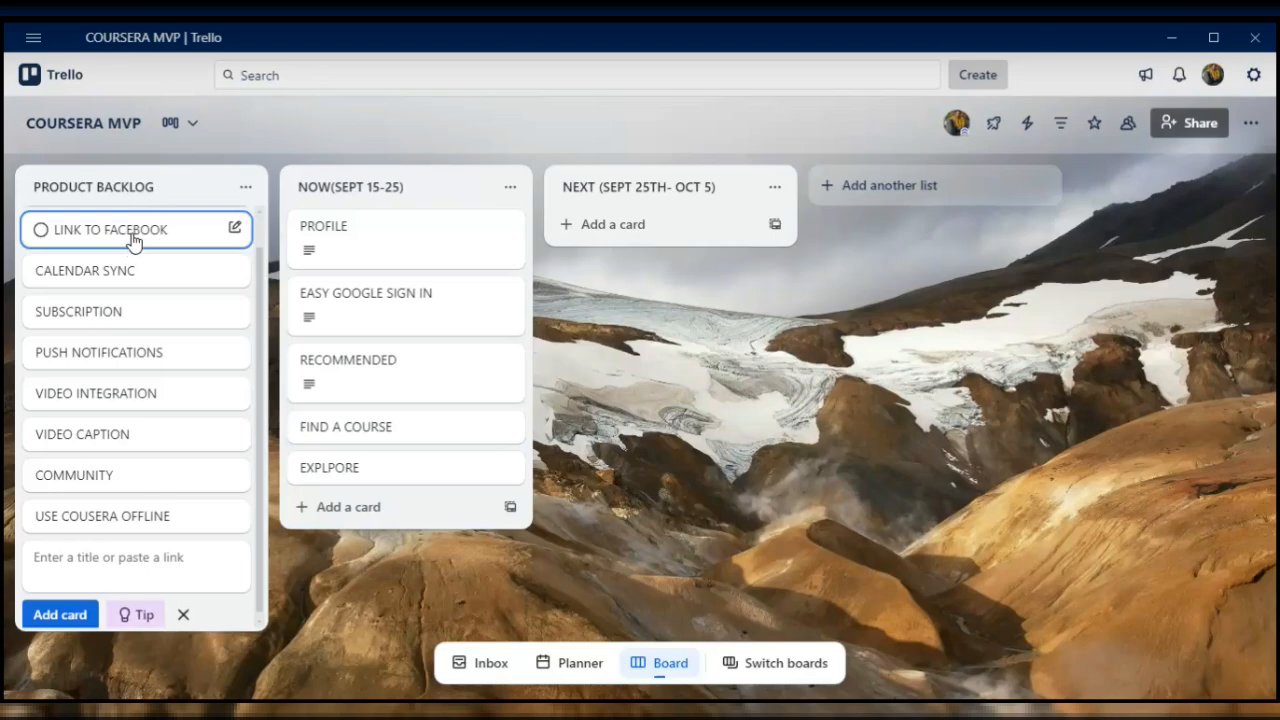
{"action": "left_click_drag", "start_coordinate": [133, 240], "coordinate": [640, 224]}
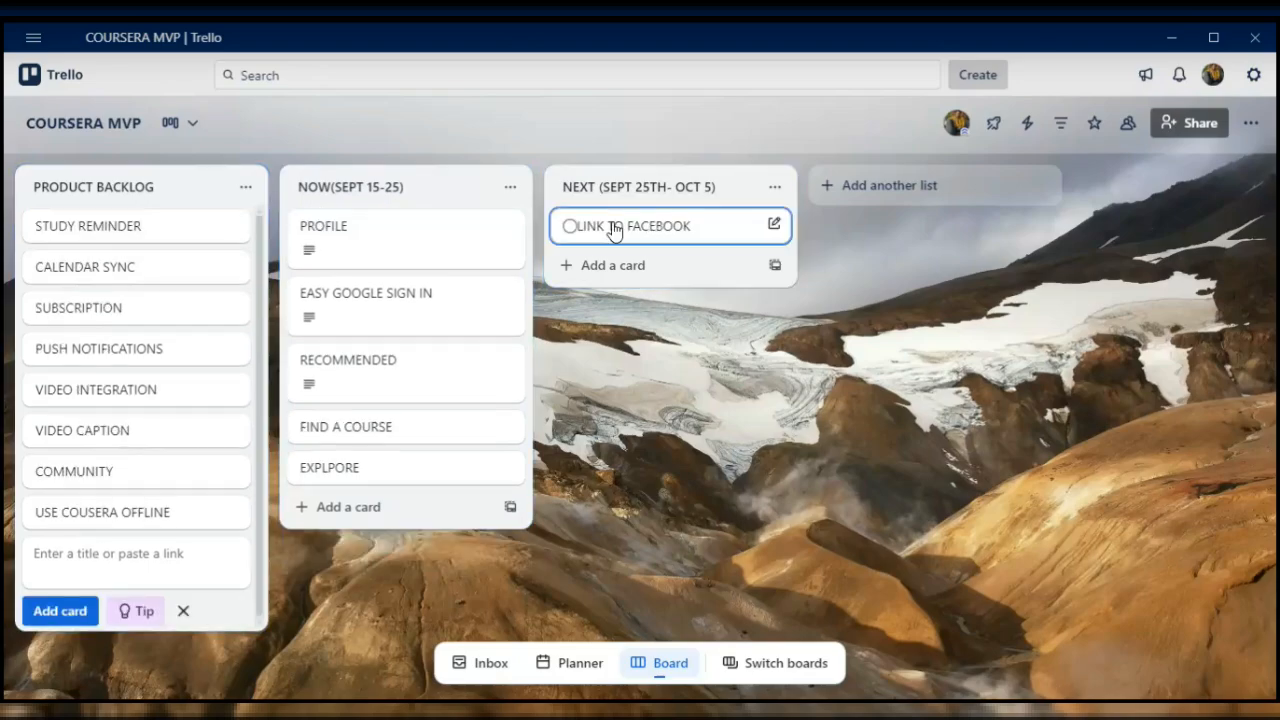
- Describe the LINK TO FACEBOOK card as "This is to allow the users to sign up or sign in using their facebook accounts for further onboarding"
{"action": "left_click", "coordinate": [613, 228]}
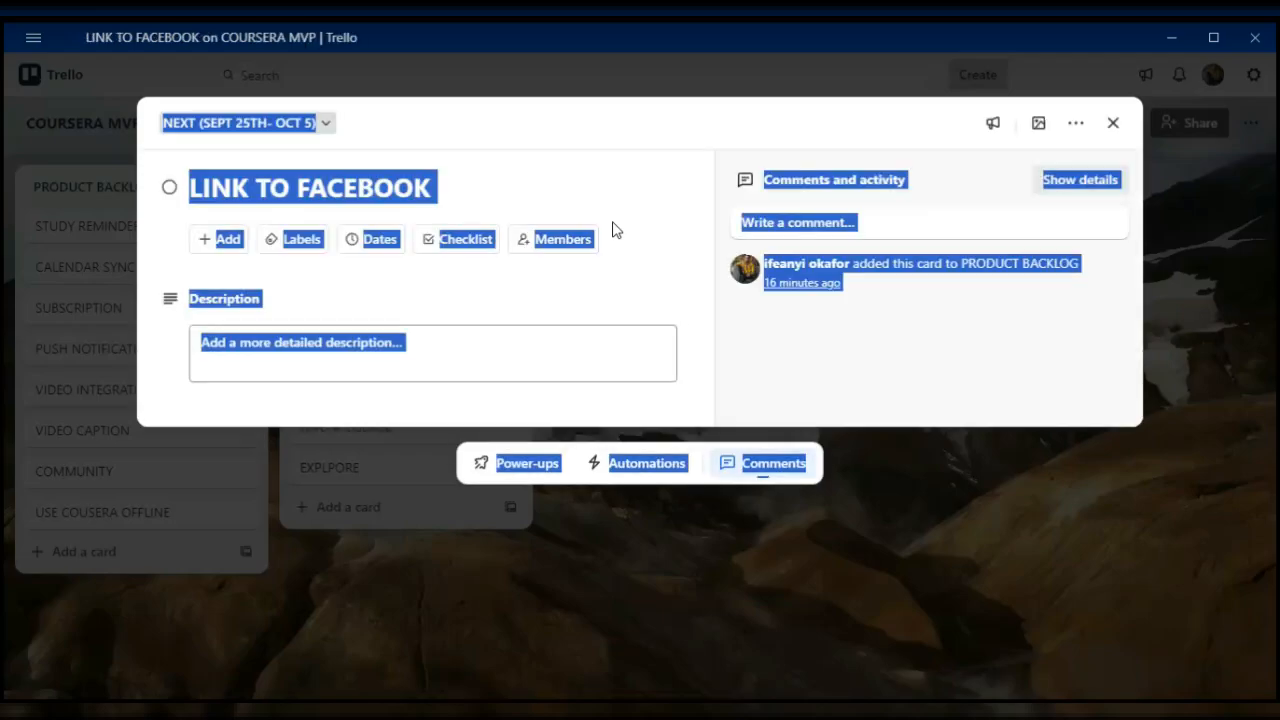
{"action": "left_click", "coordinate": [449, 375]}
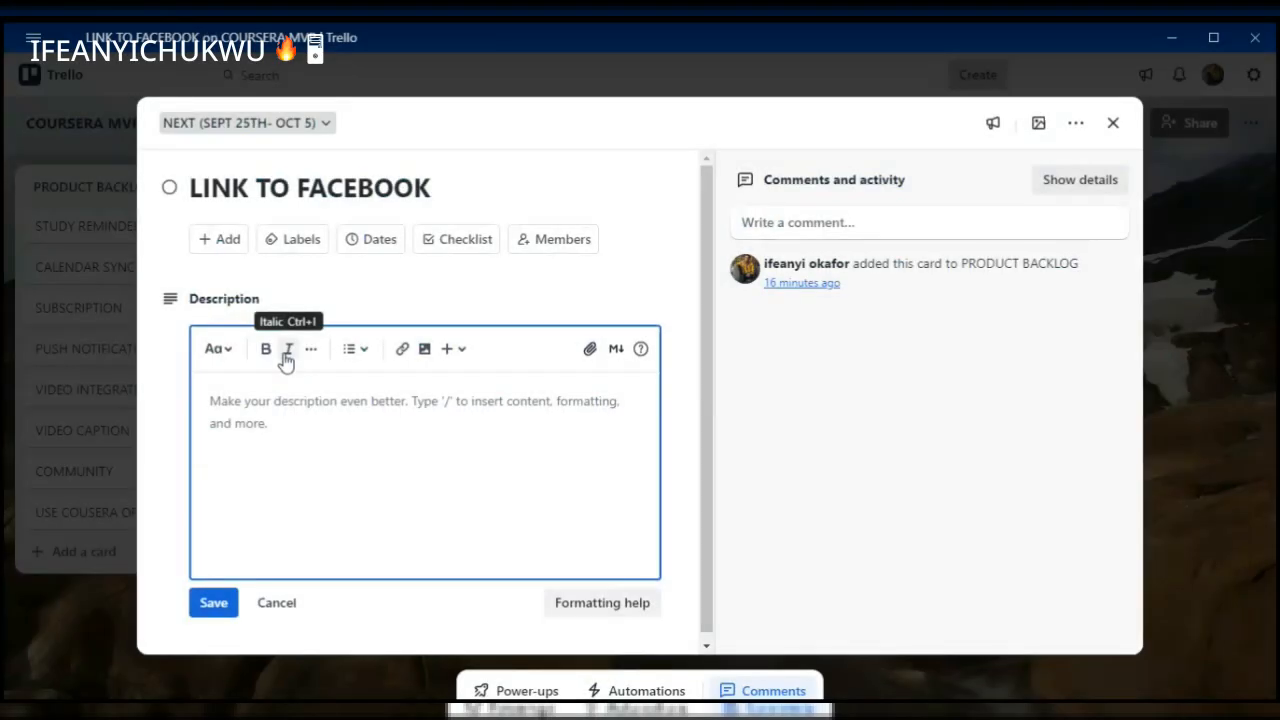
{"action": "type", "text": "This is"}
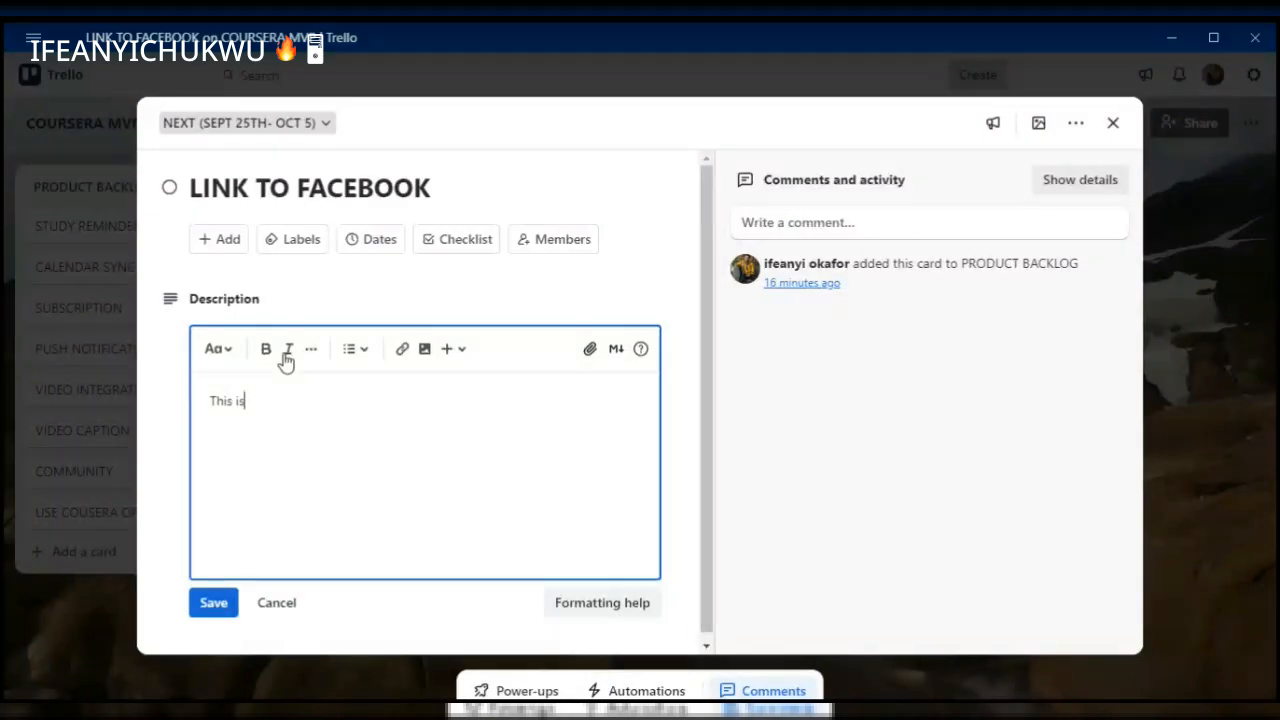
{"action": "type", "text": " to allow"}
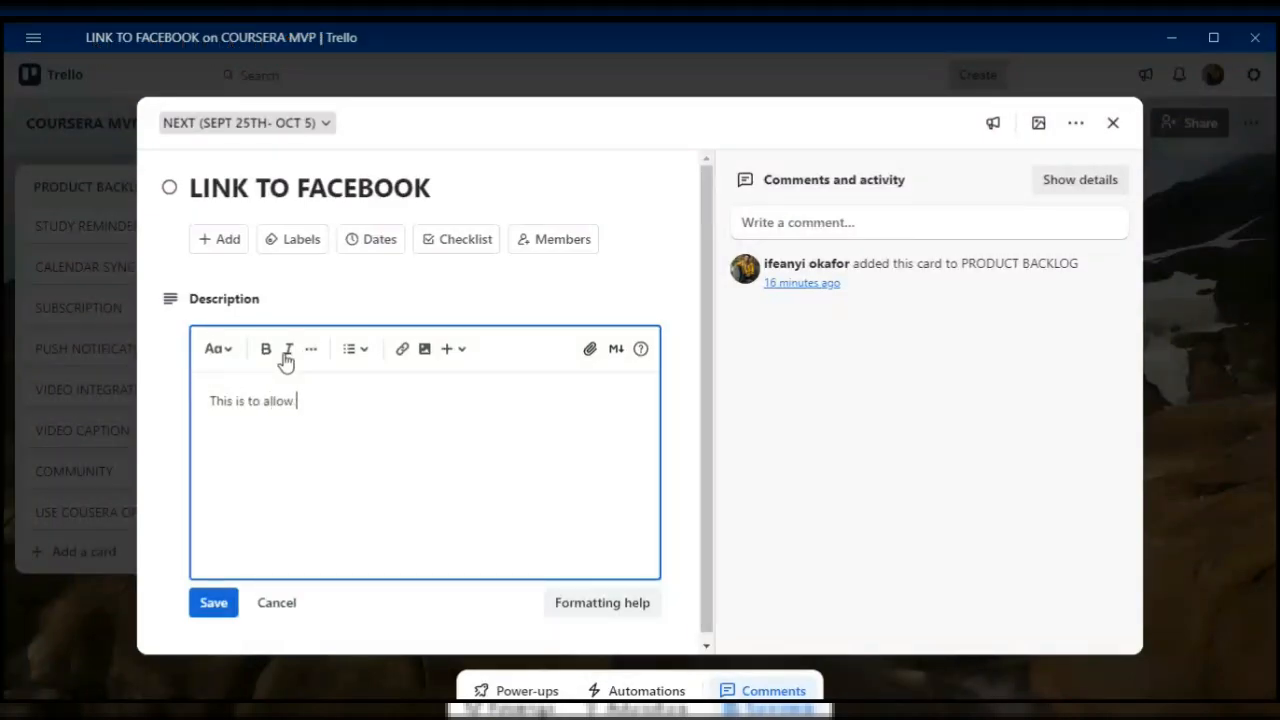
{"action": "type", "text": " the users to sign up or sign in"}
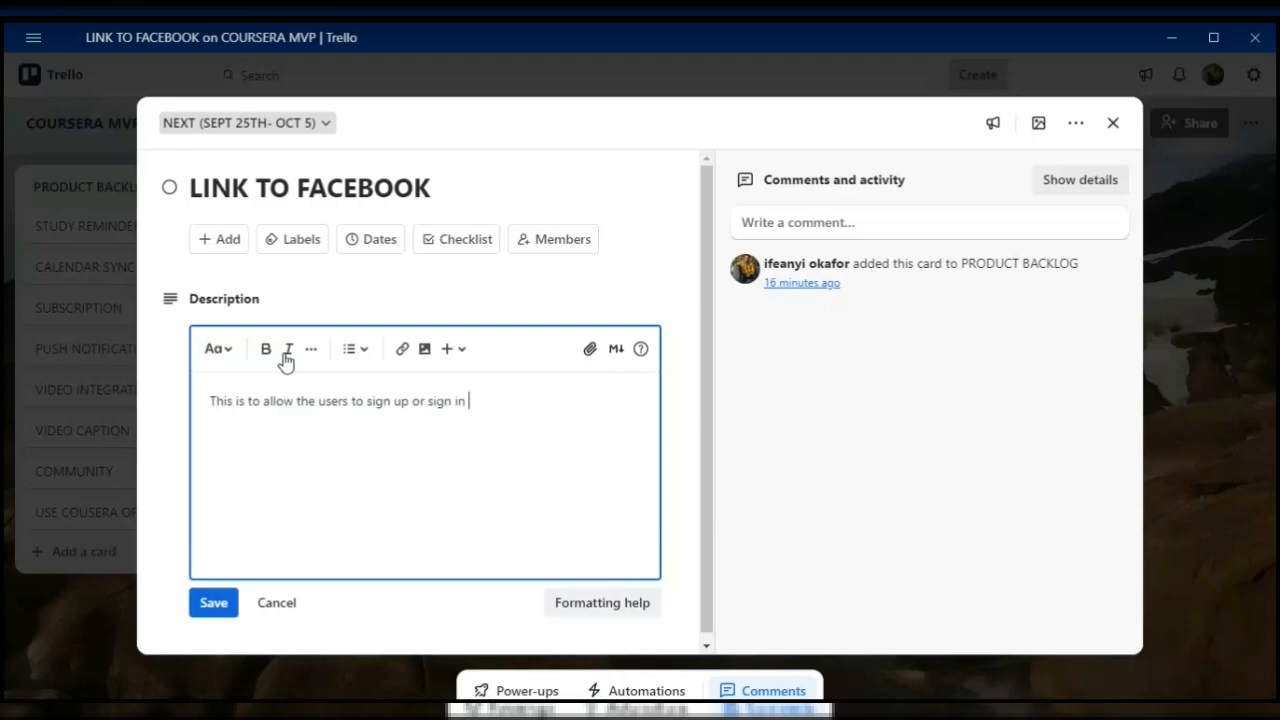
{"action": "type", "text": " using their facebook accounts"}
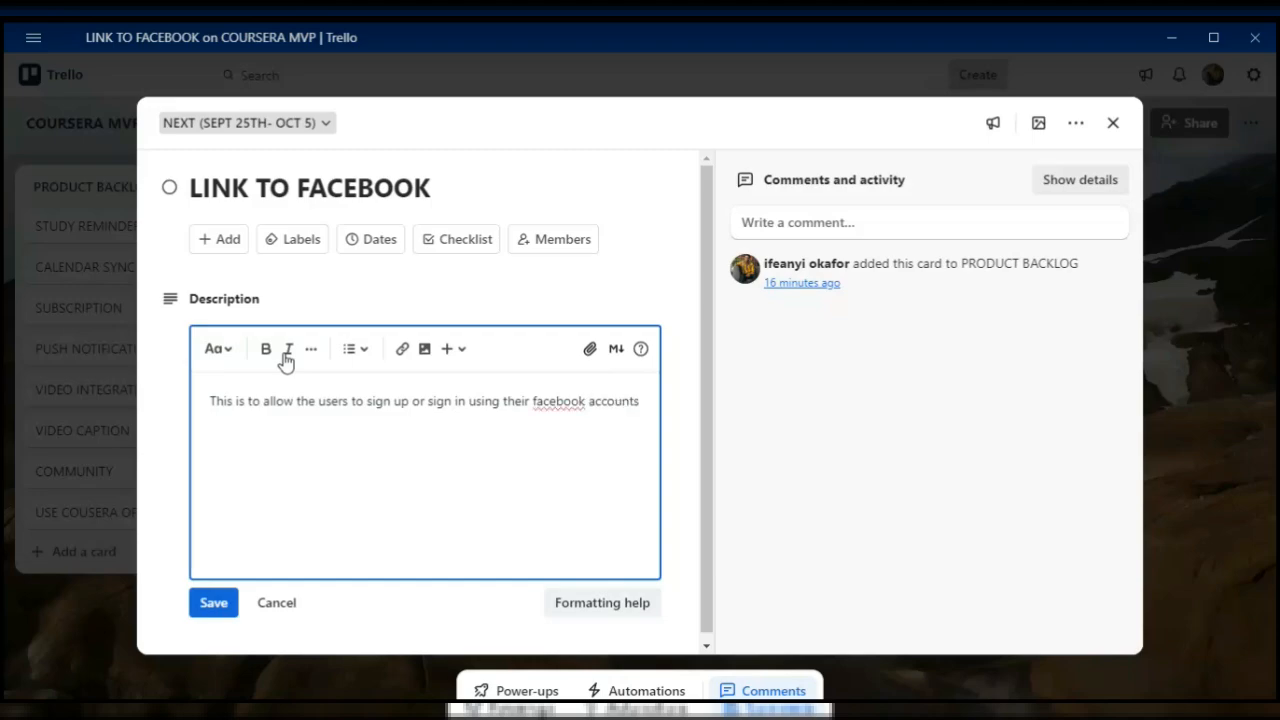
{"action": "key", "text": "Return"}
{"action": "type", "text": "for further onboarding"}
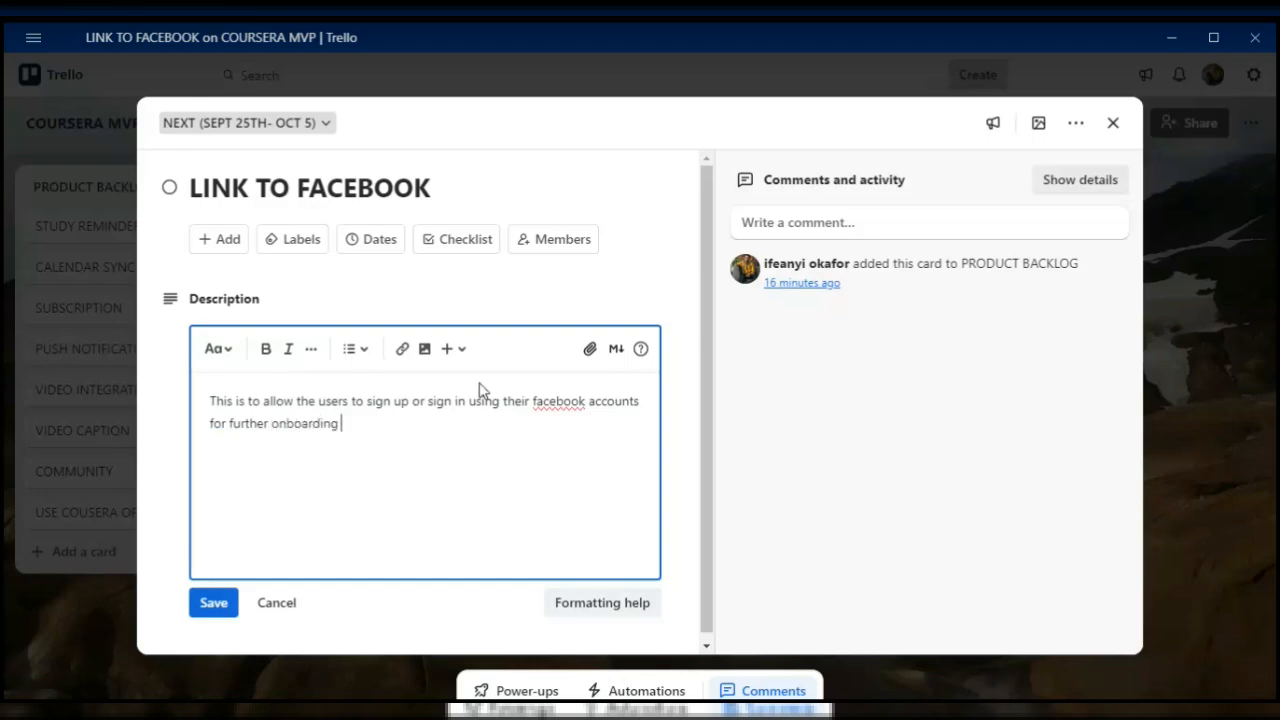
- Correct "facebook" to "Facebook" in the description, save it and close the LINK TO FACEBOOK card
{"action": "right_click", "coordinate": [559, 402]}
{"action": "left_click", "coordinate": [574, 451]}
{"action": "left_click", "coordinate": [380, 511]}
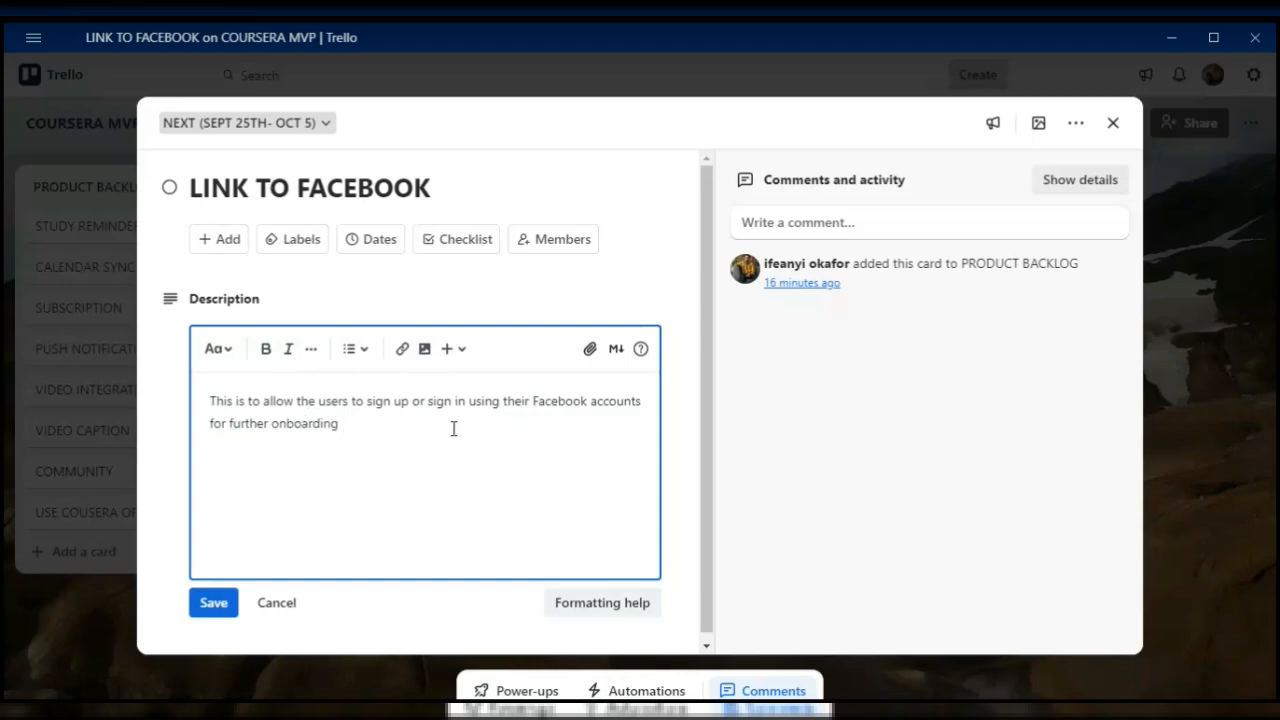
{"action": "left_click", "coordinate": [217, 605]}
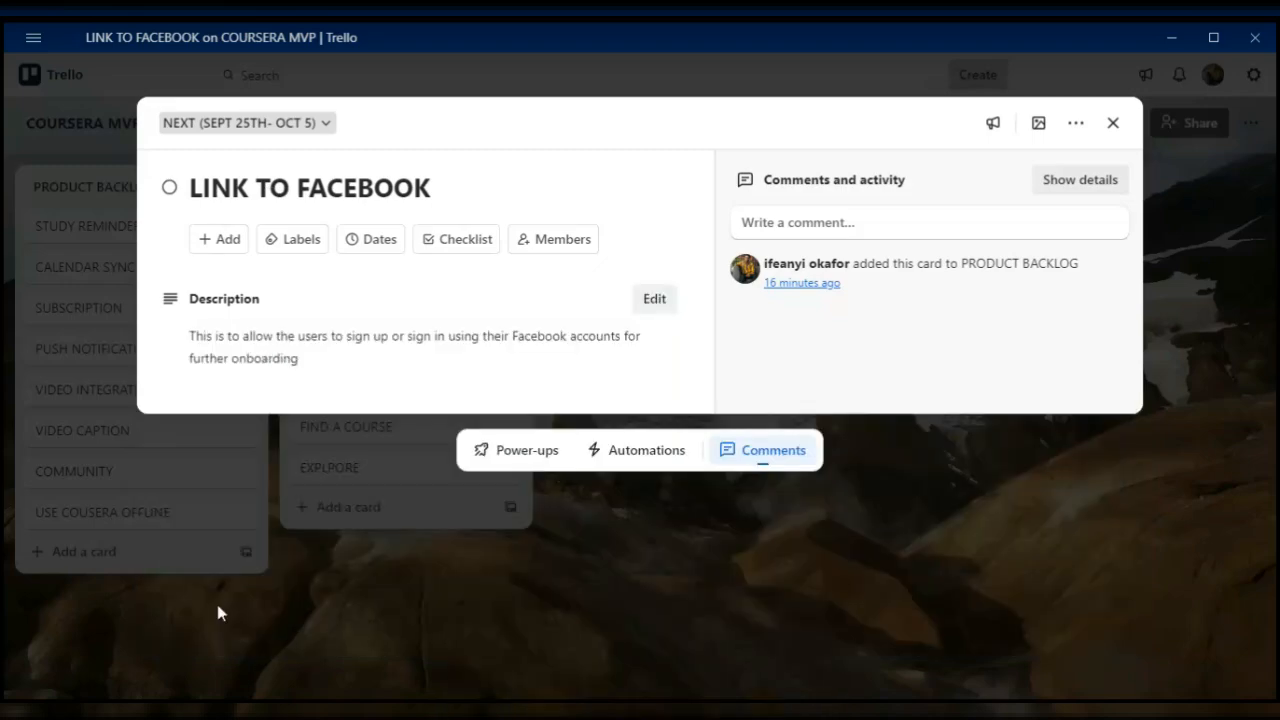
{"action": "left_click", "coordinate": [1111, 123]}
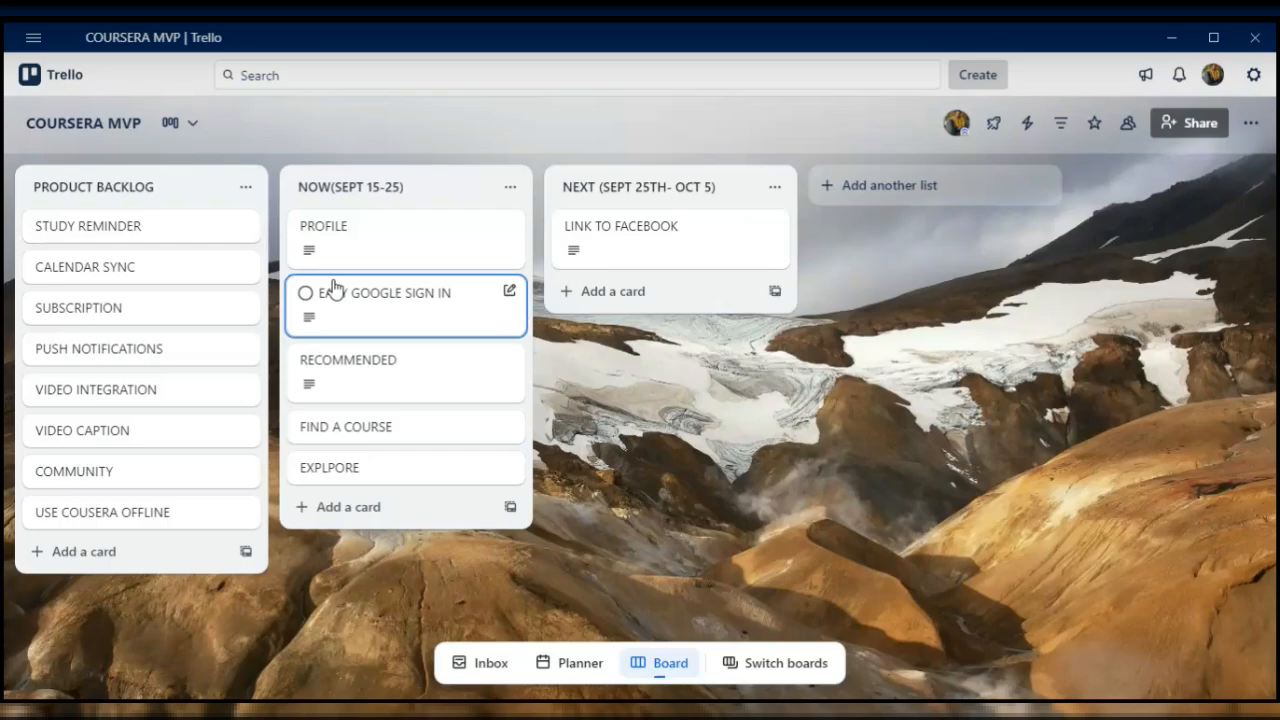
- Move STUDY REMINDER, SUBSCRIPTION, PUSH NOTIFICATIONS, VIDEO INTEGRATION, VIDEO CAPTION and CALENDAR SYNC from PRODUCT BACKLOG to the end of NEXT (SEPT 25TH- OCT 5)
{"action": "left_click_drag", "start_coordinate": [90, 233], "coordinate": [608, 280]}
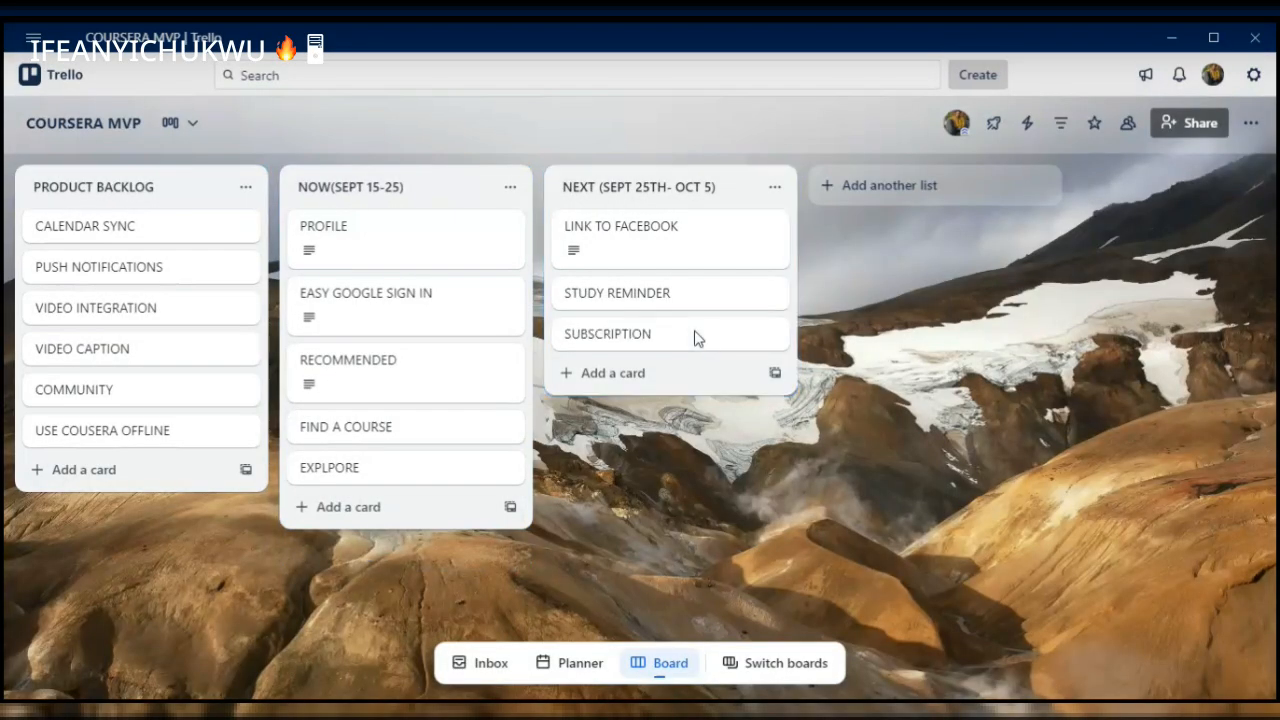
{"action": "left_click_drag", "start_coordinate": [99, 266], "coordinate": [603, 383]}
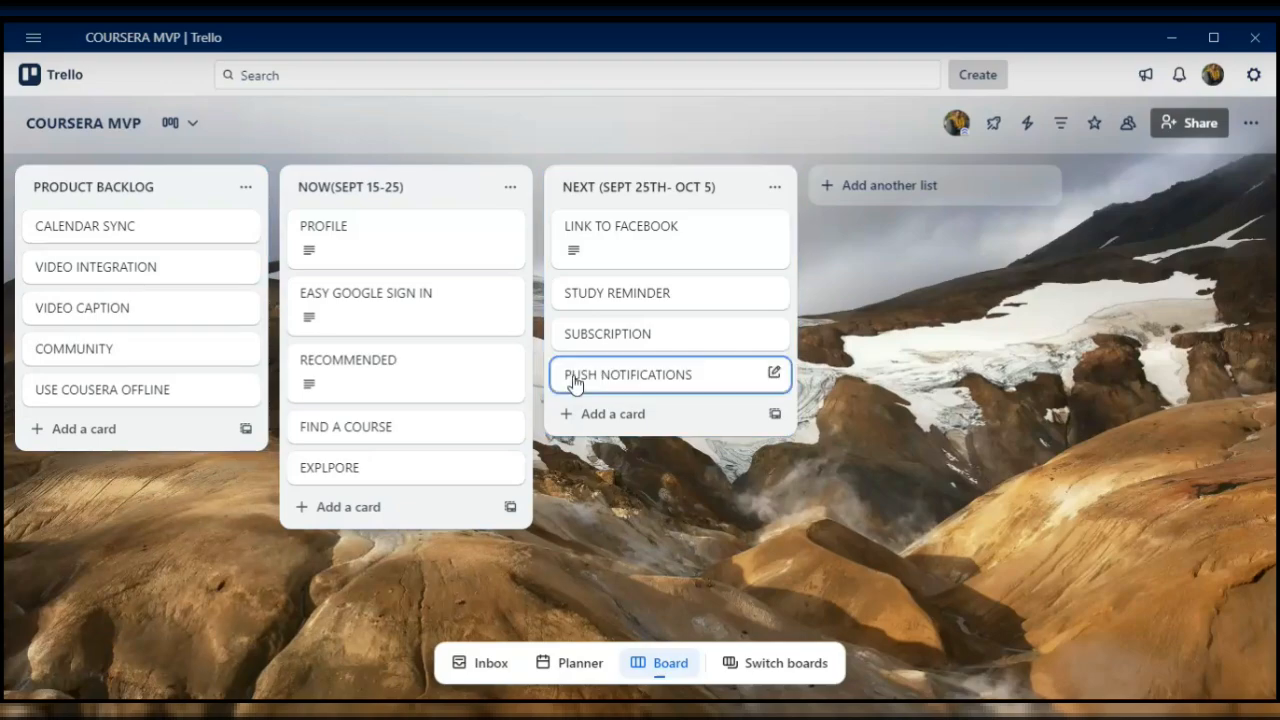
{"action": "left_click_drag", "start_coordinate": [89, 268], "coordinate": [615, 410]}
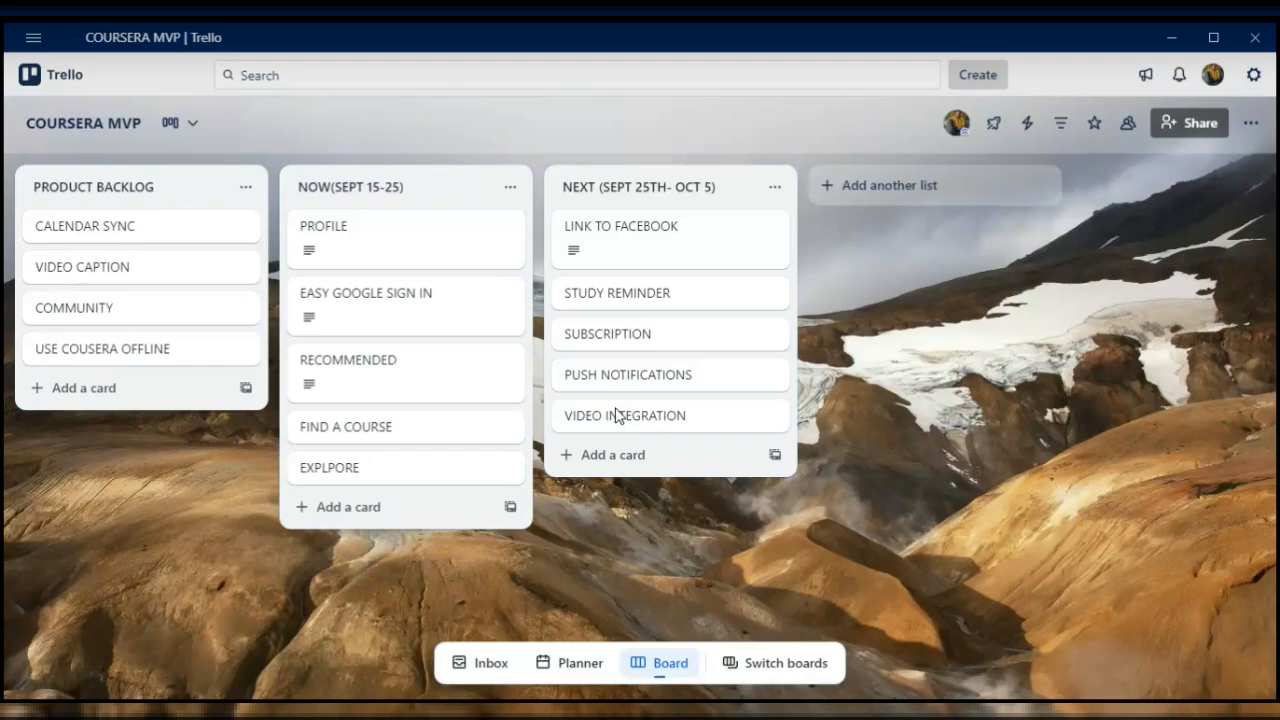
{"action": "left_click_drag", "start_coordinate": [135, 268], "coordinate": [625, 461]}
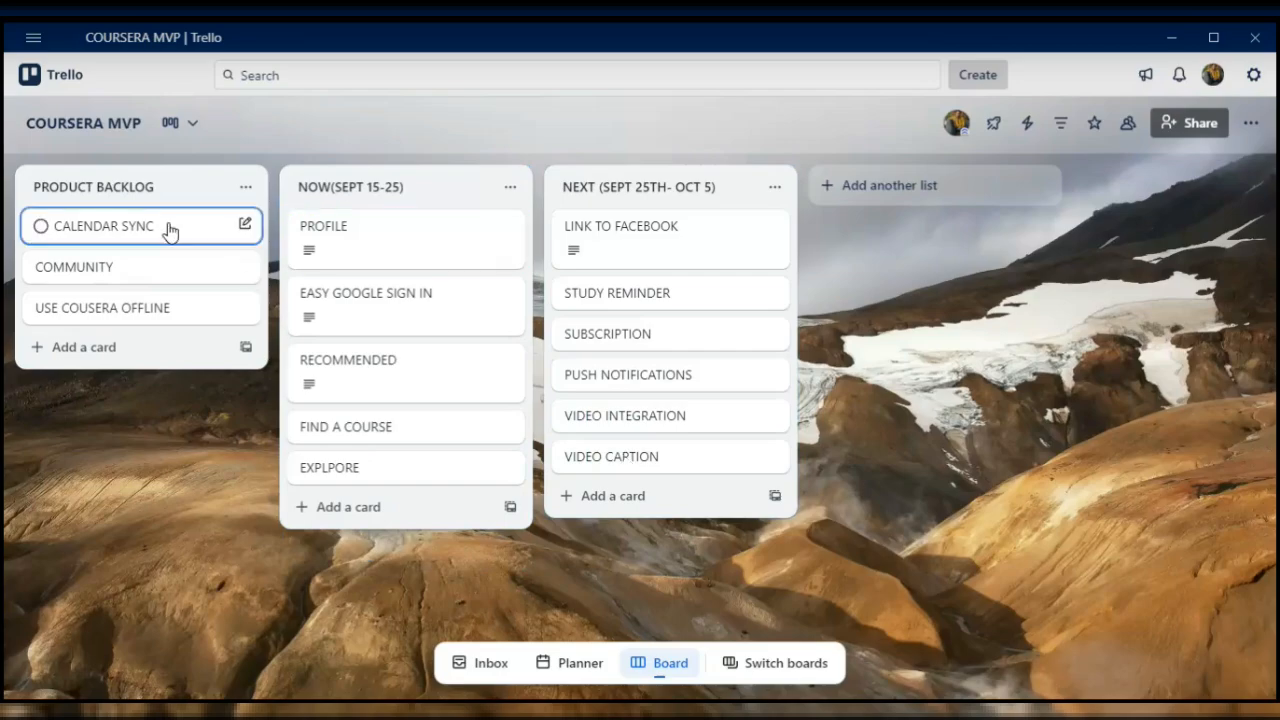
{"action": "left_click_drag", "start_coordinate": [178, 230], "coordinate": [700, 492]}
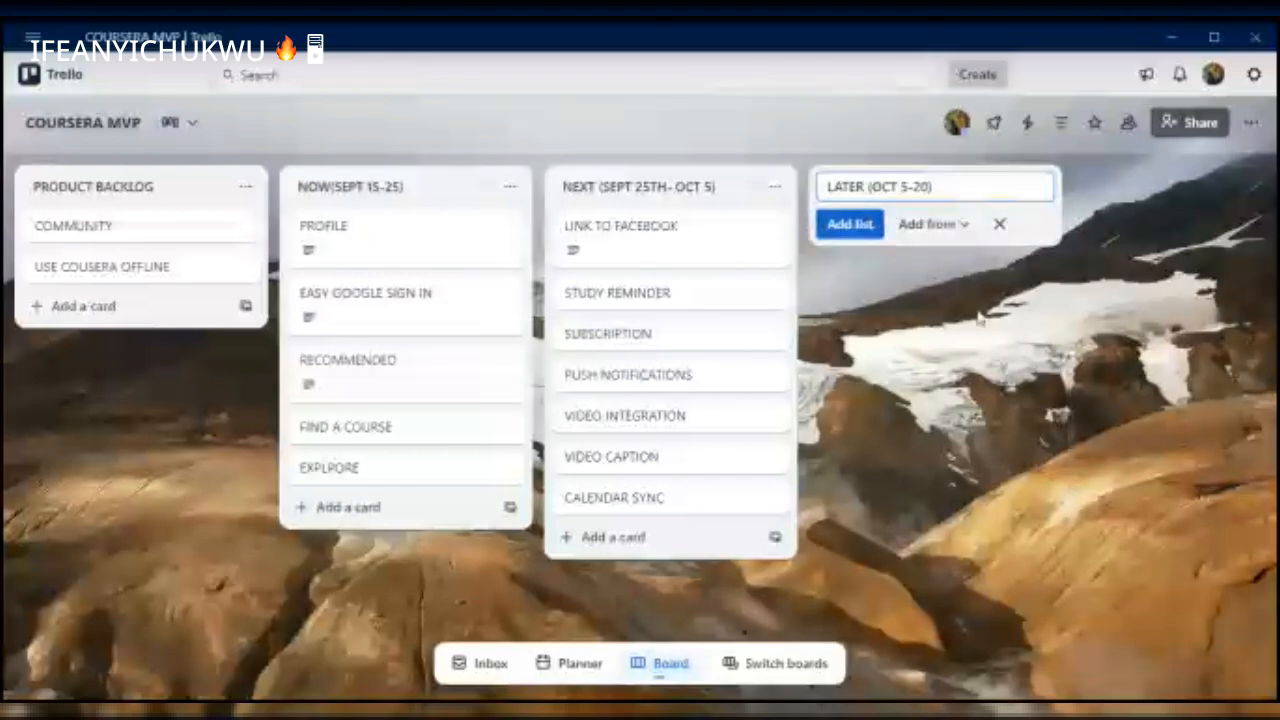
- Add a new list titled "LATER (OCT 5-20)" after the NEXT (SEPT 25TH- OCT 5) list
{"action": "left_click", "coordinate": [999, 225]}
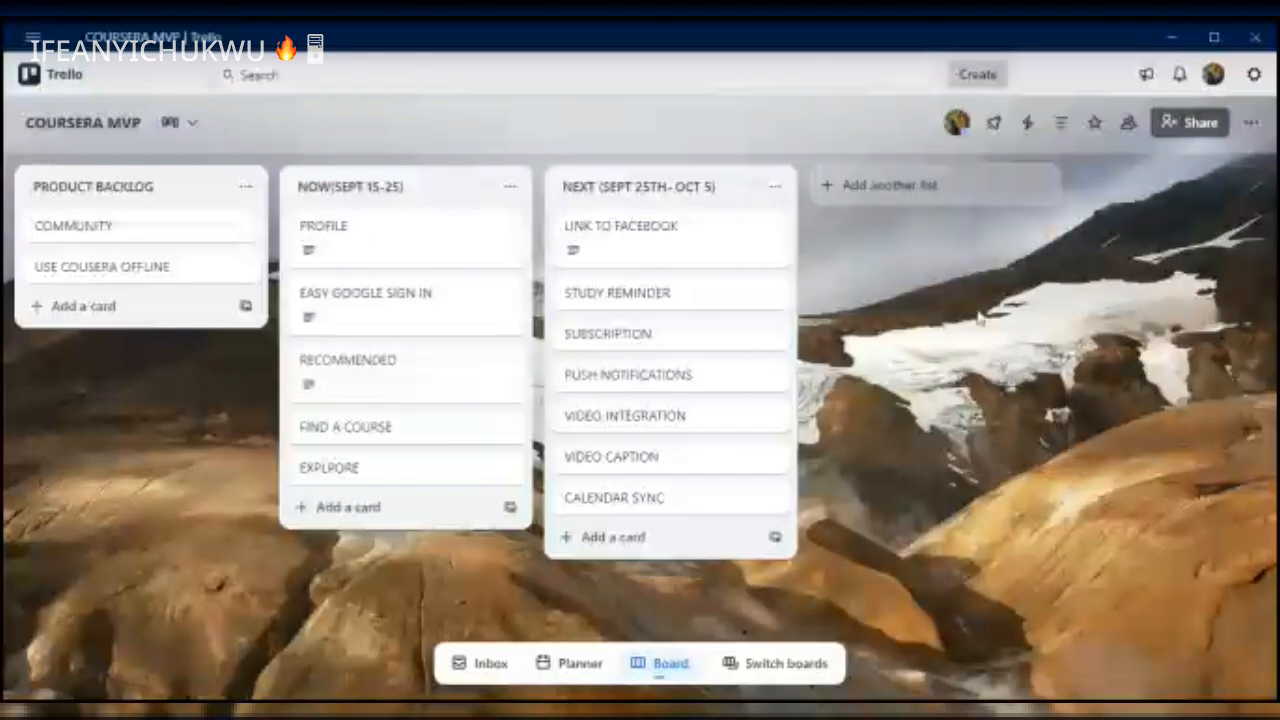
{"action": "left_click", "coordinate": [932, 190]}
{"action": "type", "text": "LATER (OCT 5-20)"}
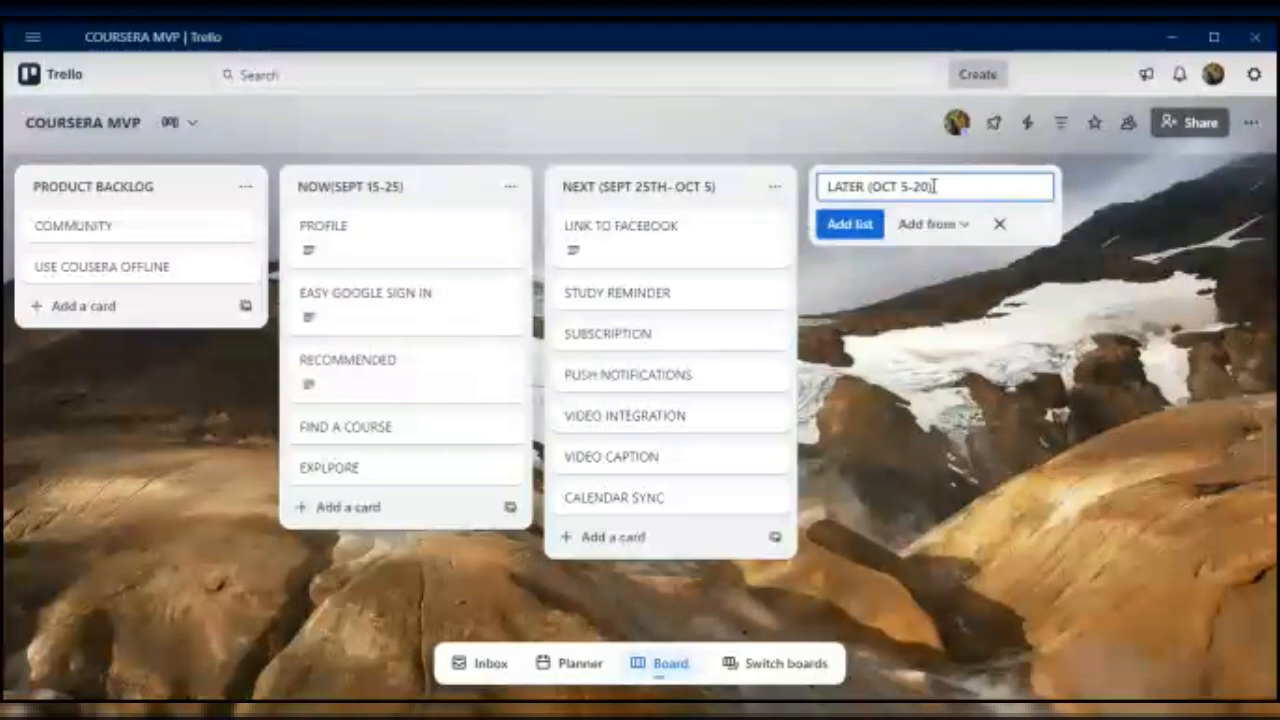
{"action": "key", "text": "Return"}
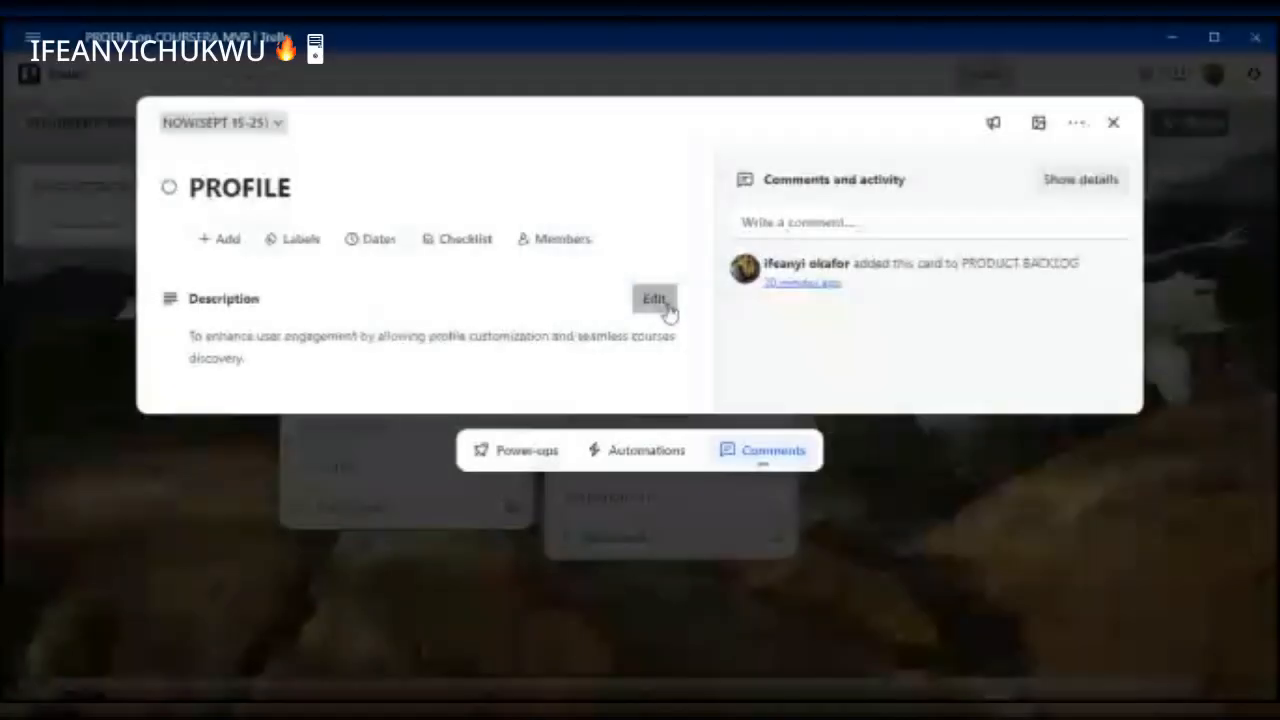
- Open the PROFILE card's description for editing and check which board members can be assigned to the card
{"action": "left_click", "coordinate": [654, 300]}
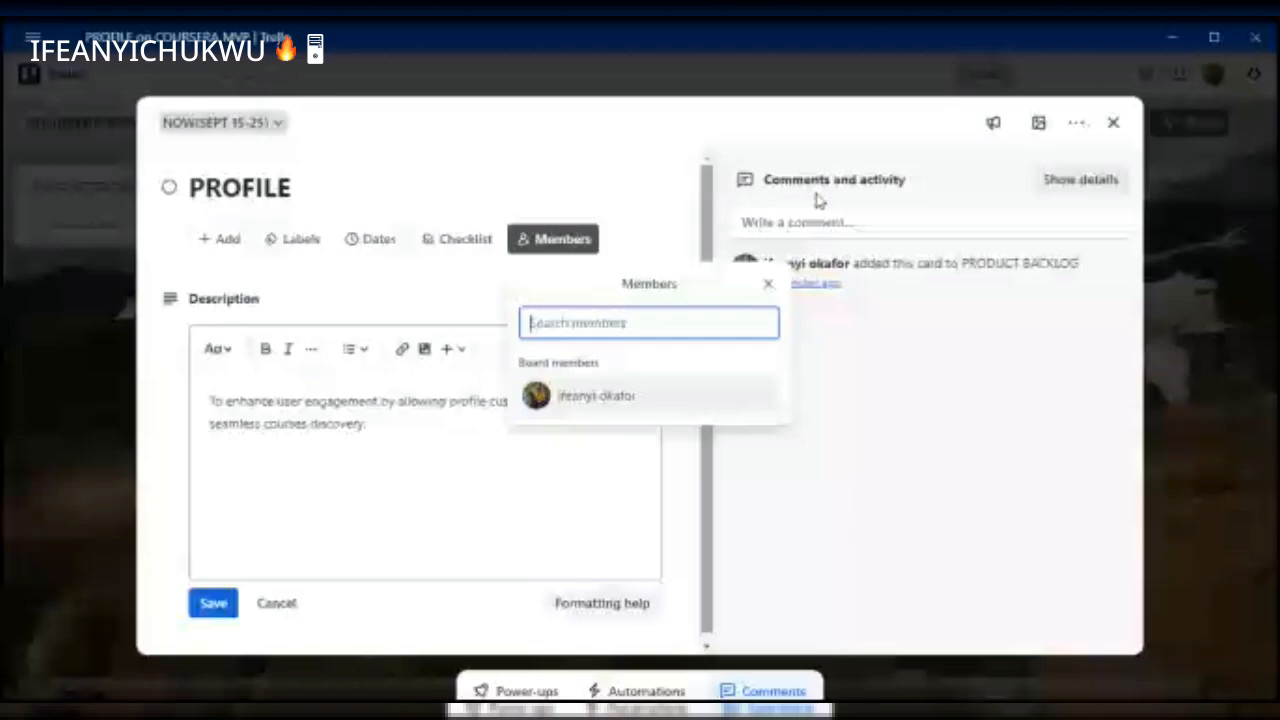
{"action": "left_click", "coordinate": [1121, 125]}
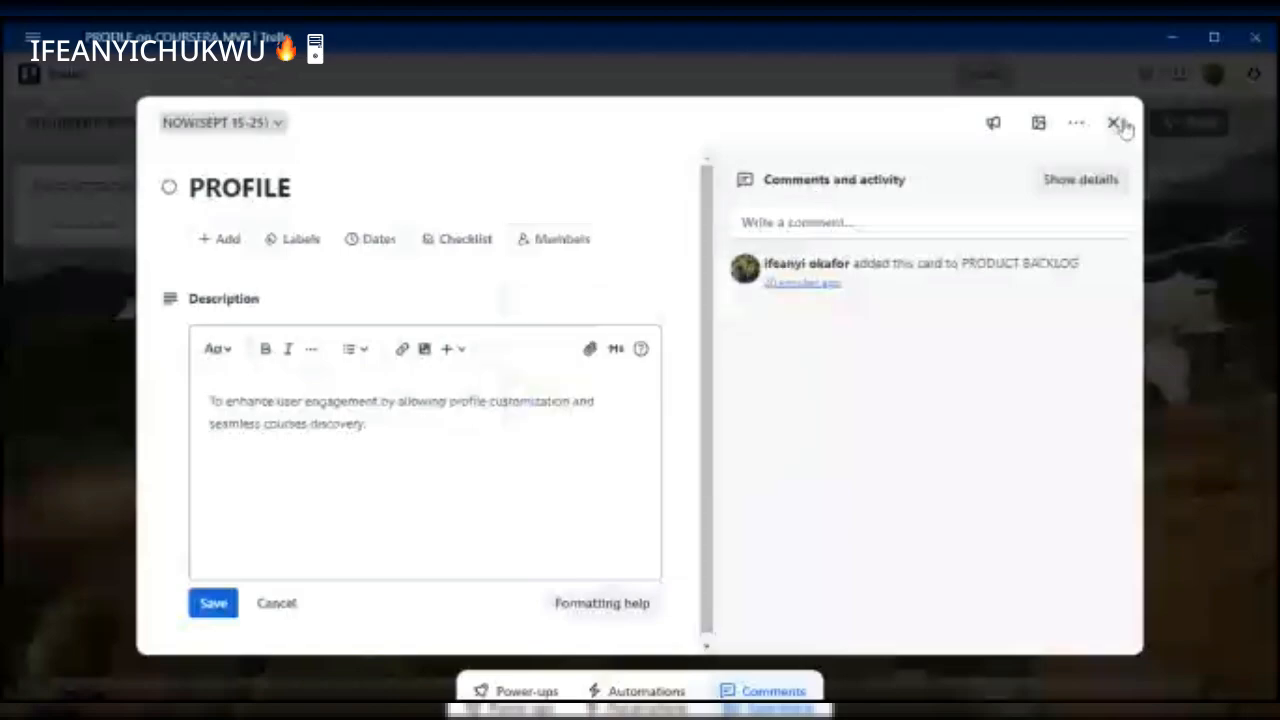